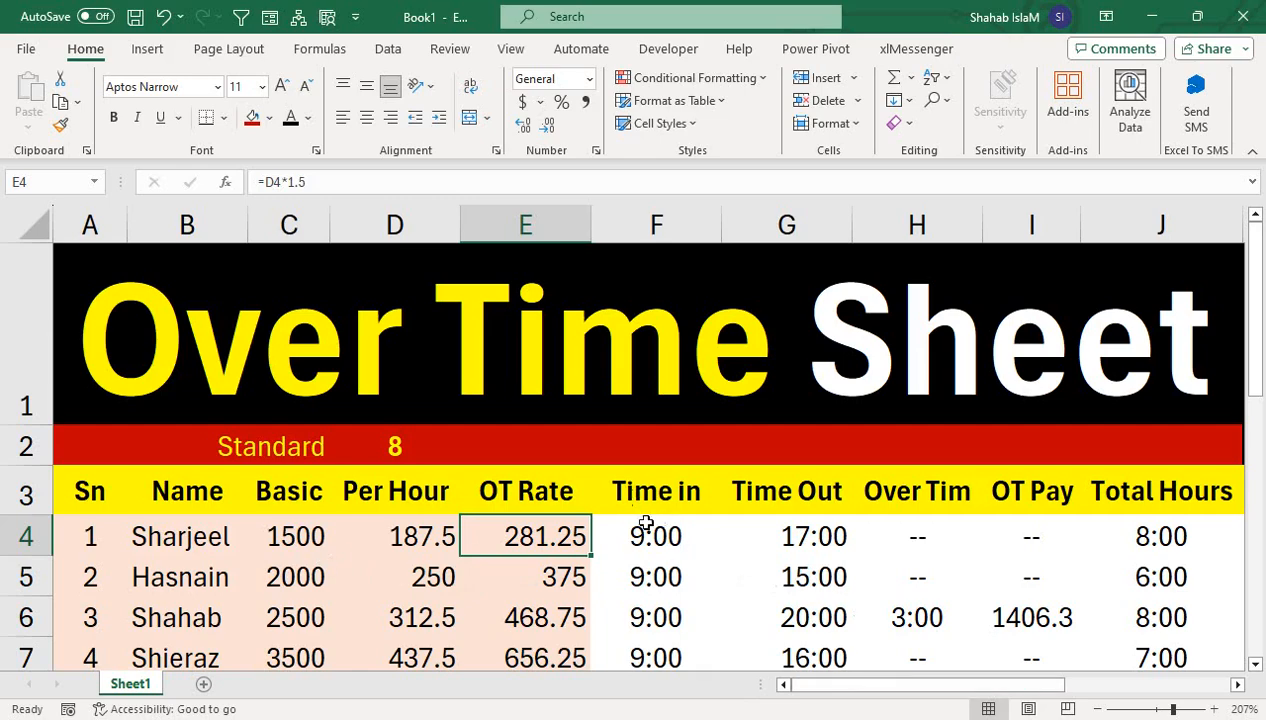
Step: Examine the finished overtime sheet's columns, including the Net Pay and Total Hours formulas in row 4
left_click_drag(1262, 402, 1259, 340)
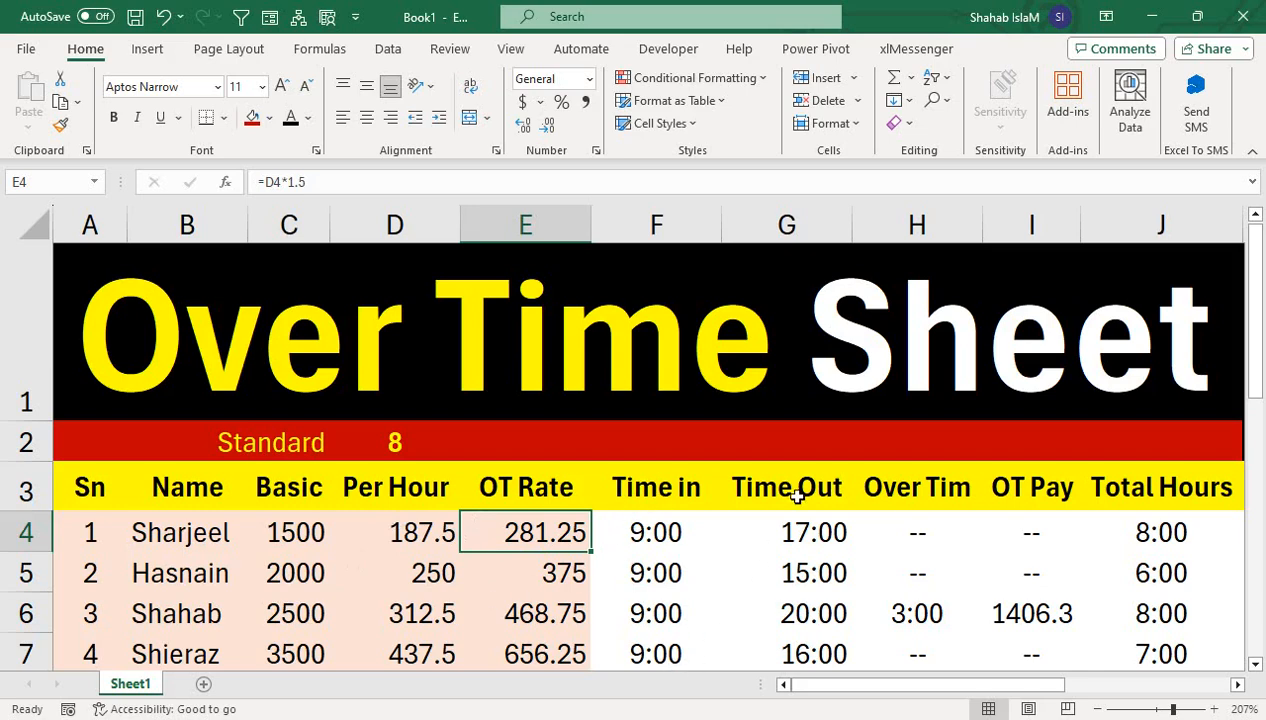
left_click(301, 446)
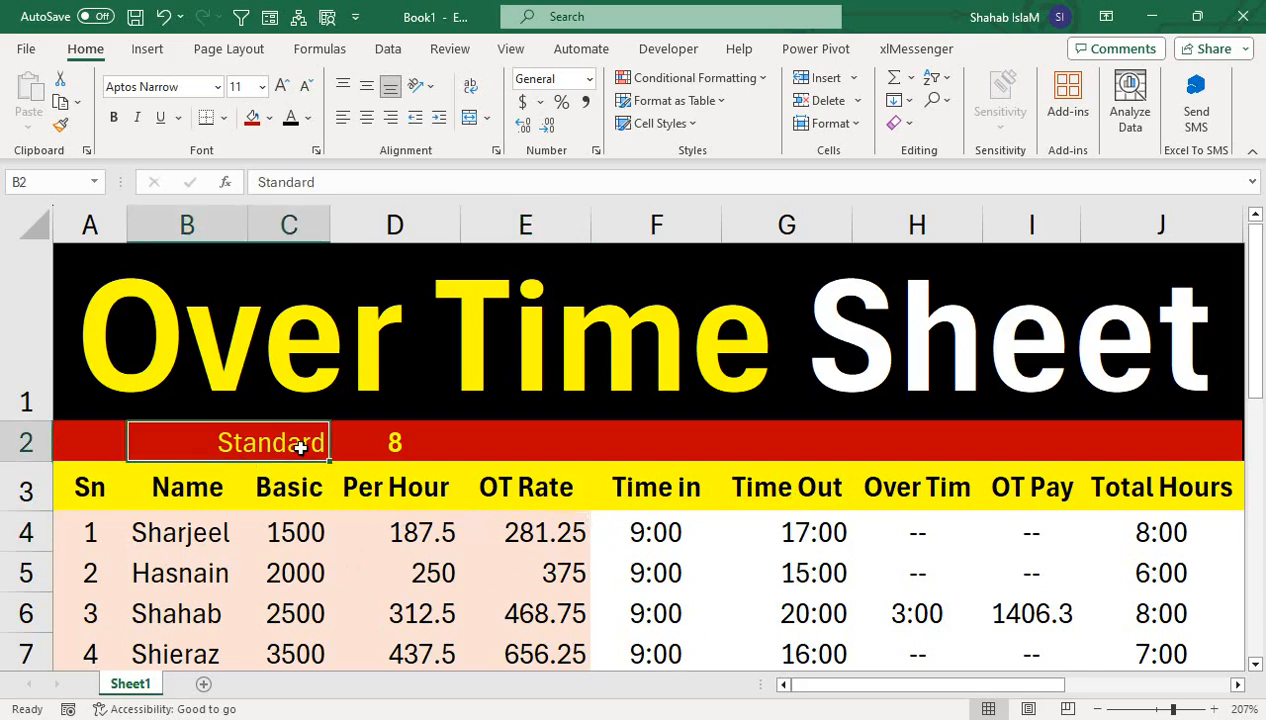
left_click_drag(876, 686, 934, 678)
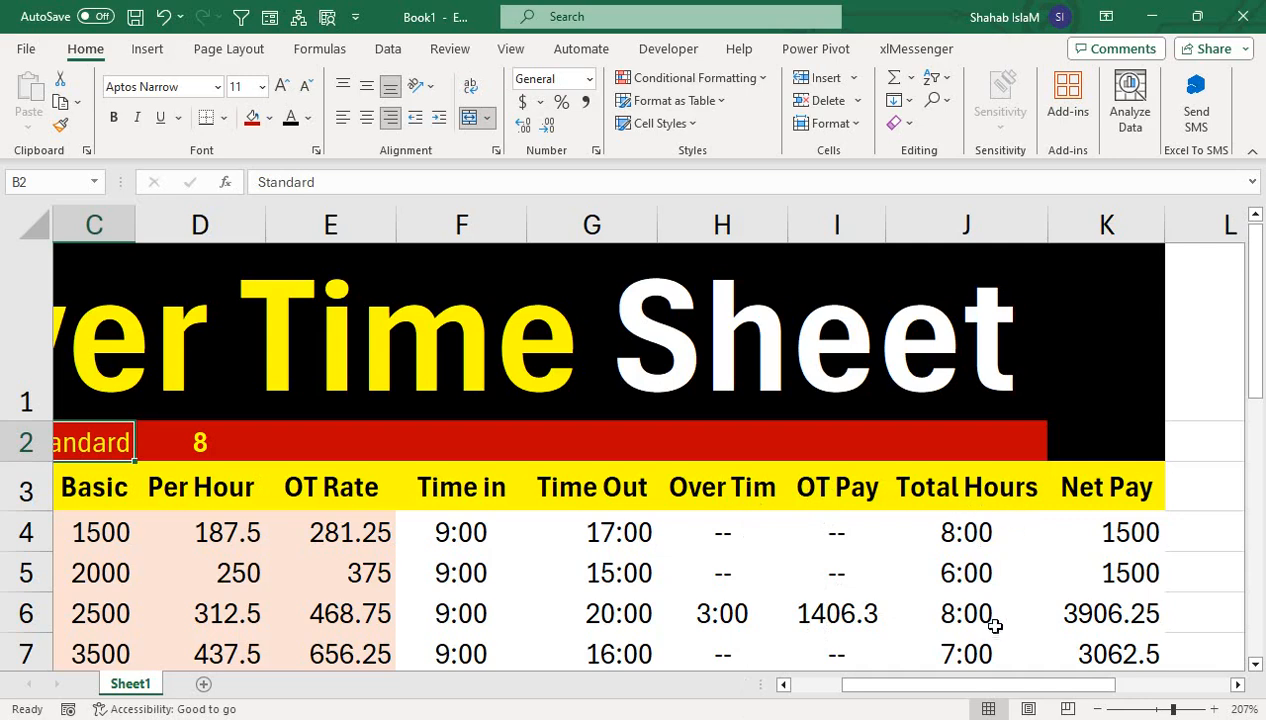
left_click_drag(957, 684, 979, 684)
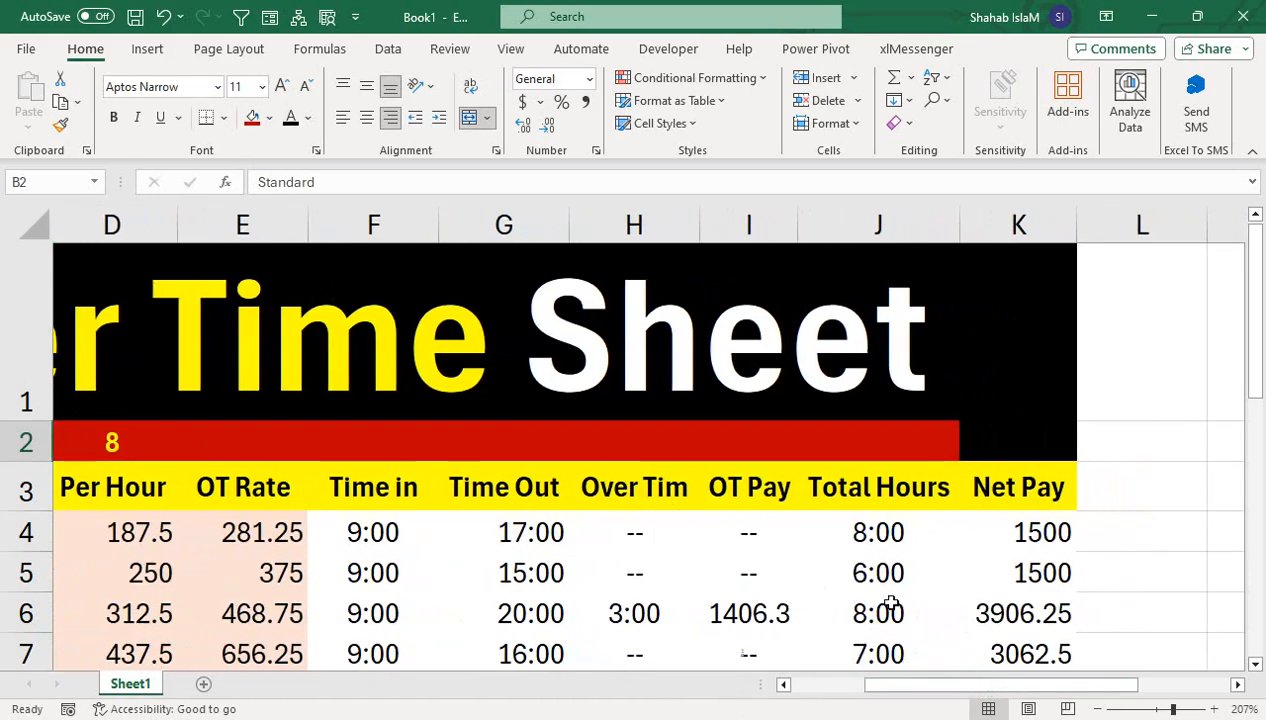
left_click_drag(870, 684, 955, 686)
left_click(840, 536)
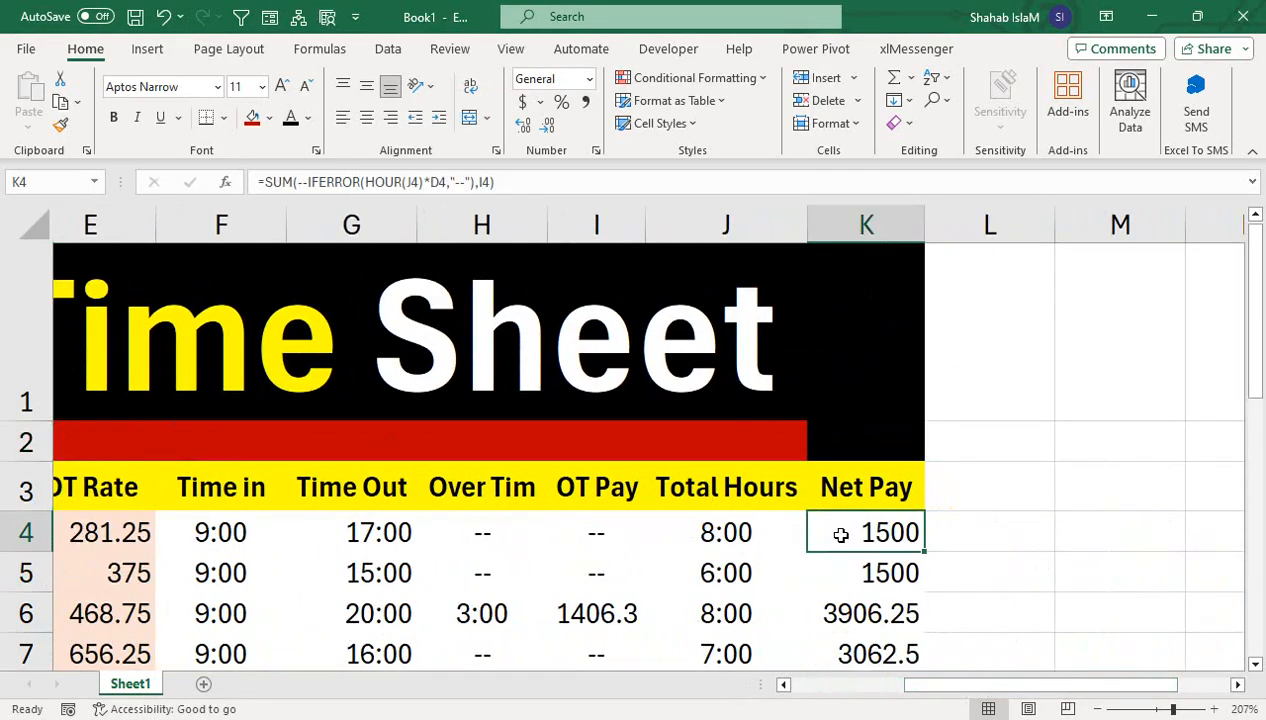
double_click(840, 536)
key("Return")
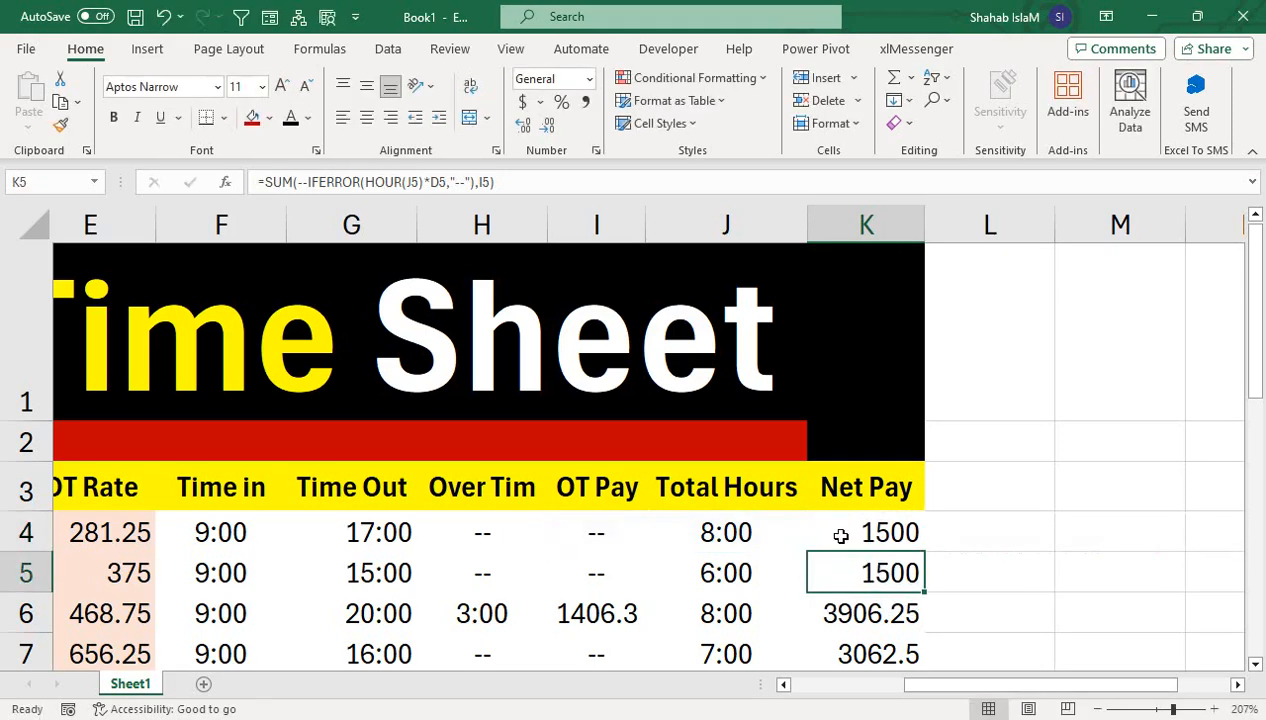
double_click(764, 540)
key("Return")
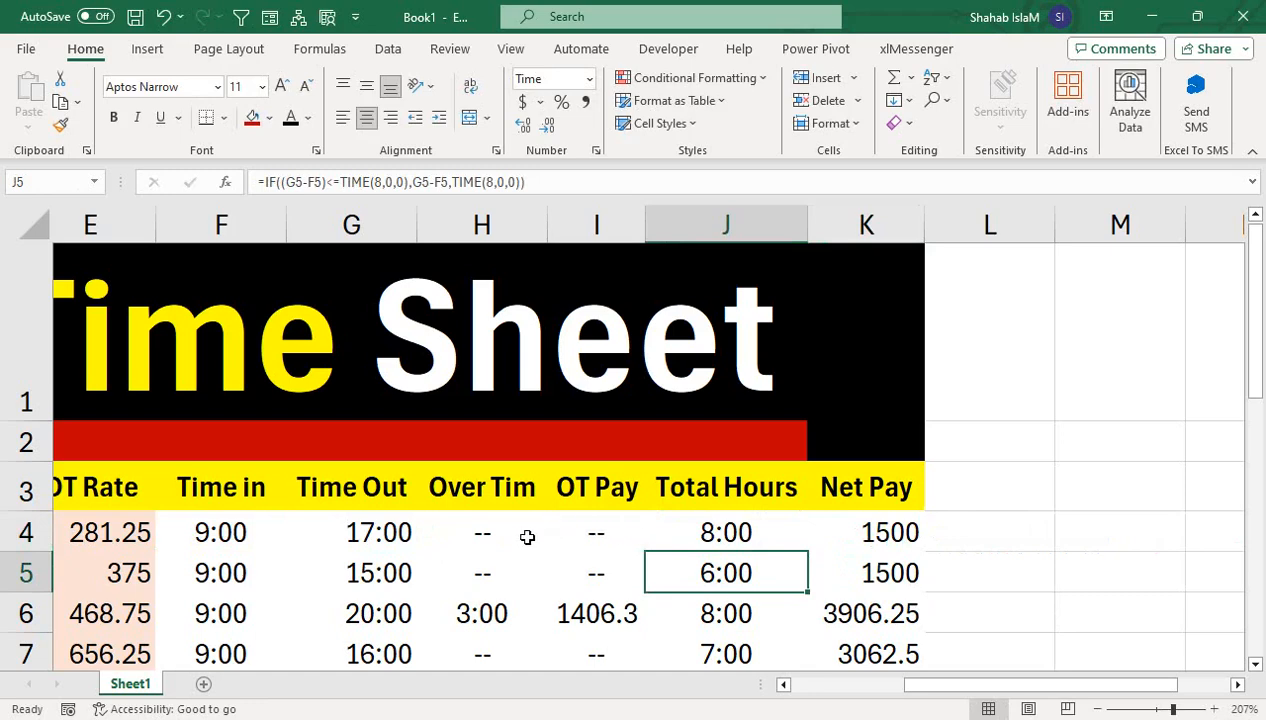
left_click(872, 688)
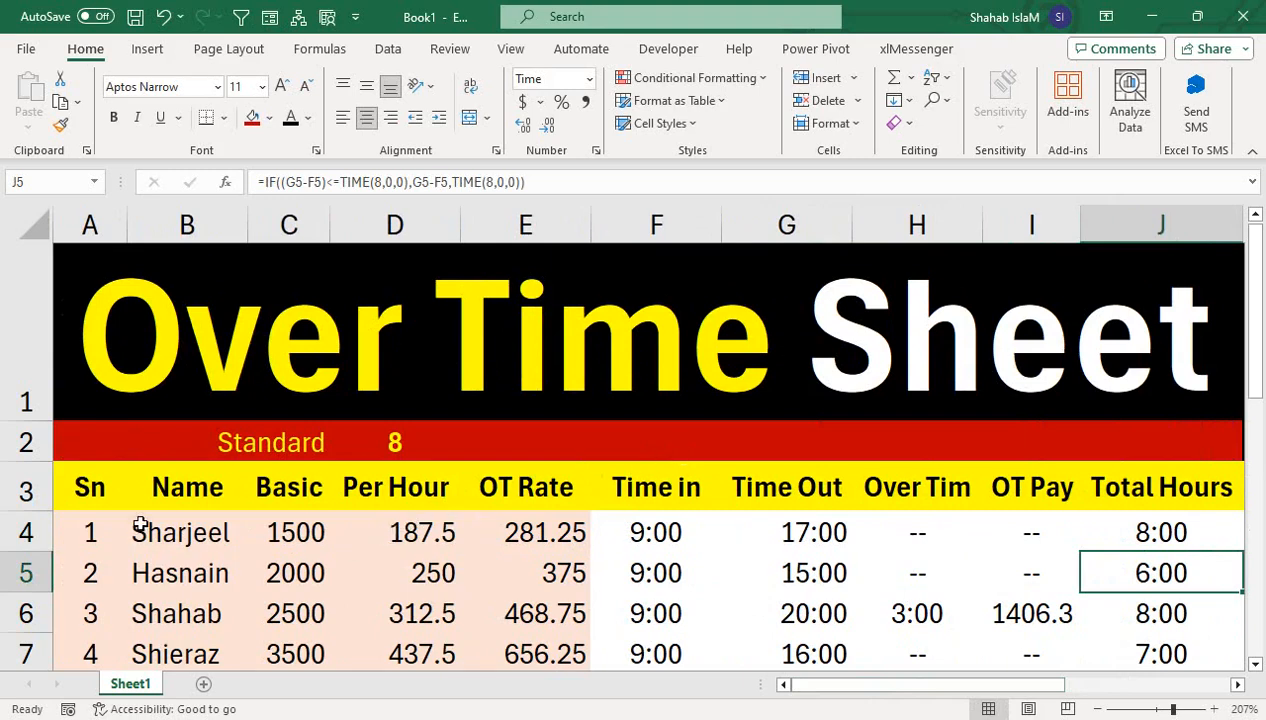
Step: Create a copy of Sheet1 in the same workbook, placed before the original sheet
right_click(158, 690)
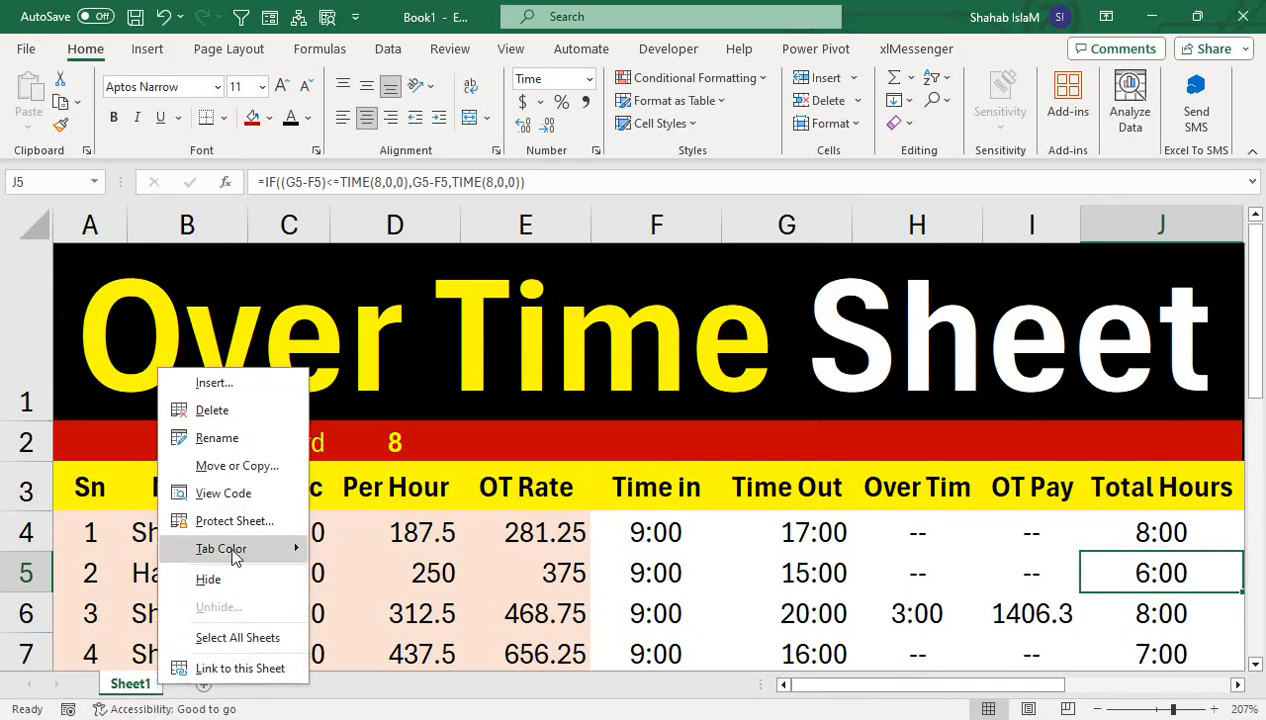
left_click(271, 465)
left_click(137, 573)
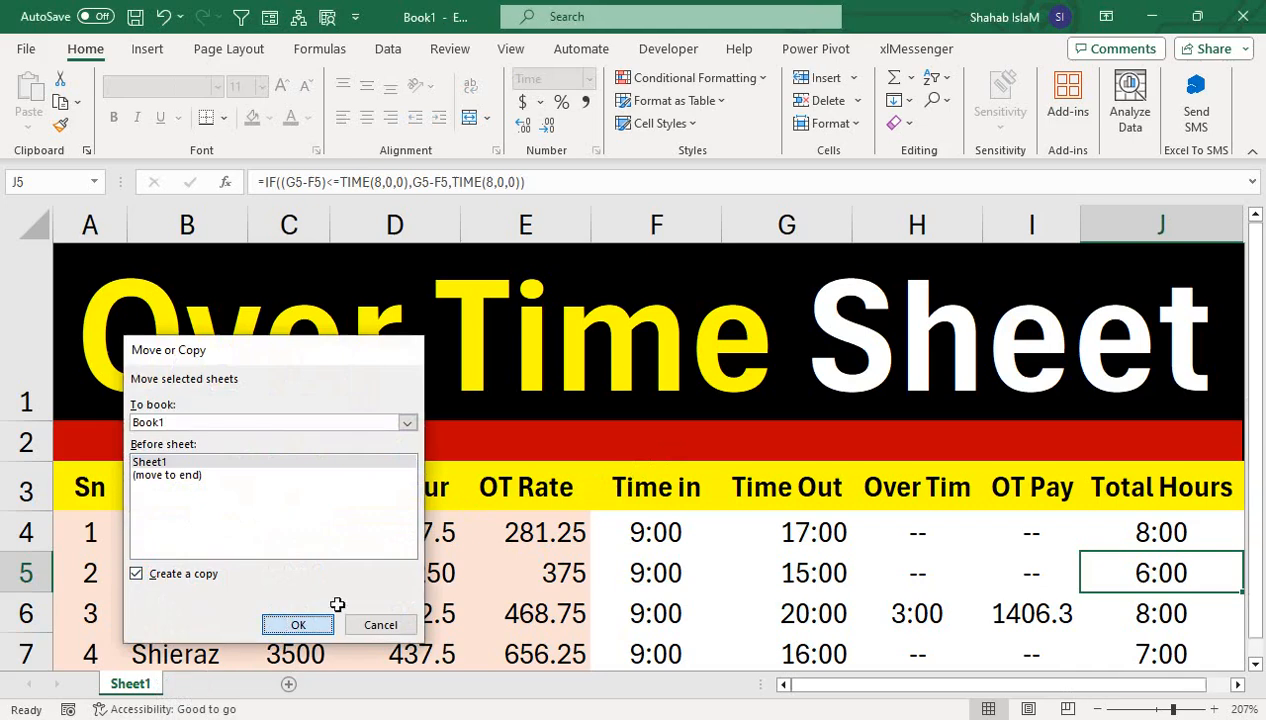
left_click(279, 620)
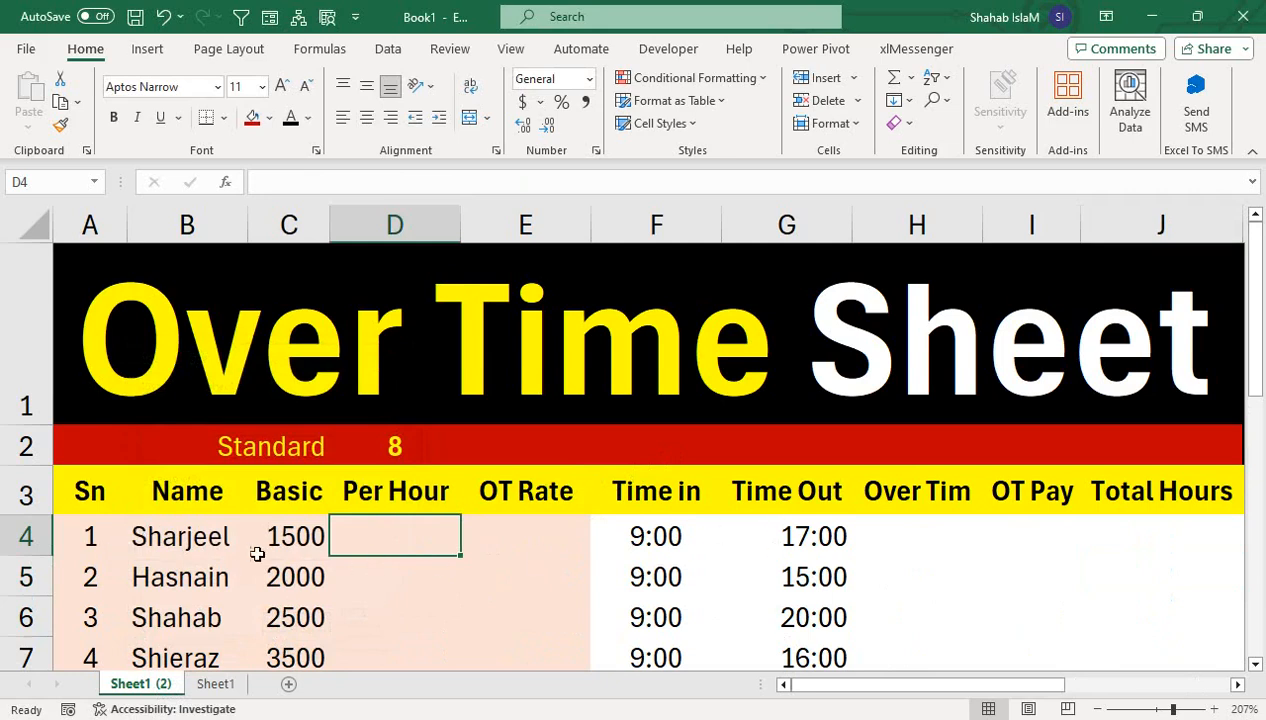
Step: Calculate the Per Hour rate in D4 with =C4/$D$2 and fill the formula down to D8
left_click(99, 532)
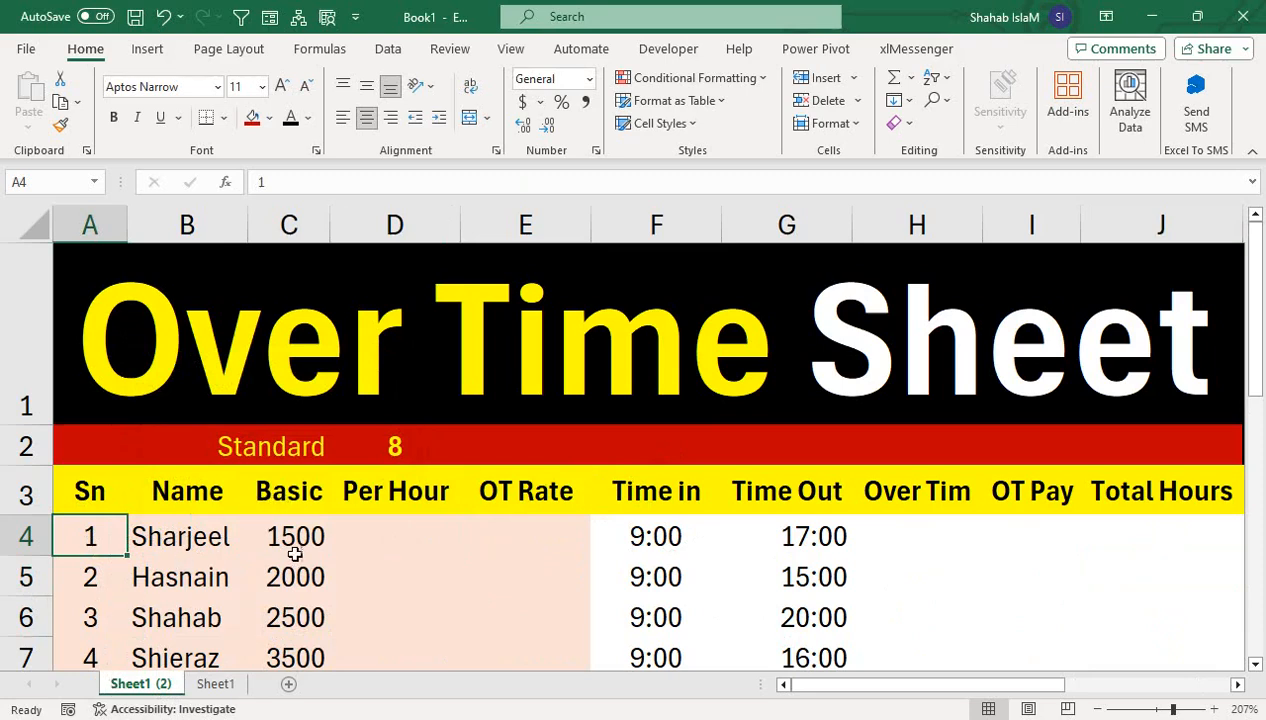
left_click(386, 532)
type("=")
key("Left")
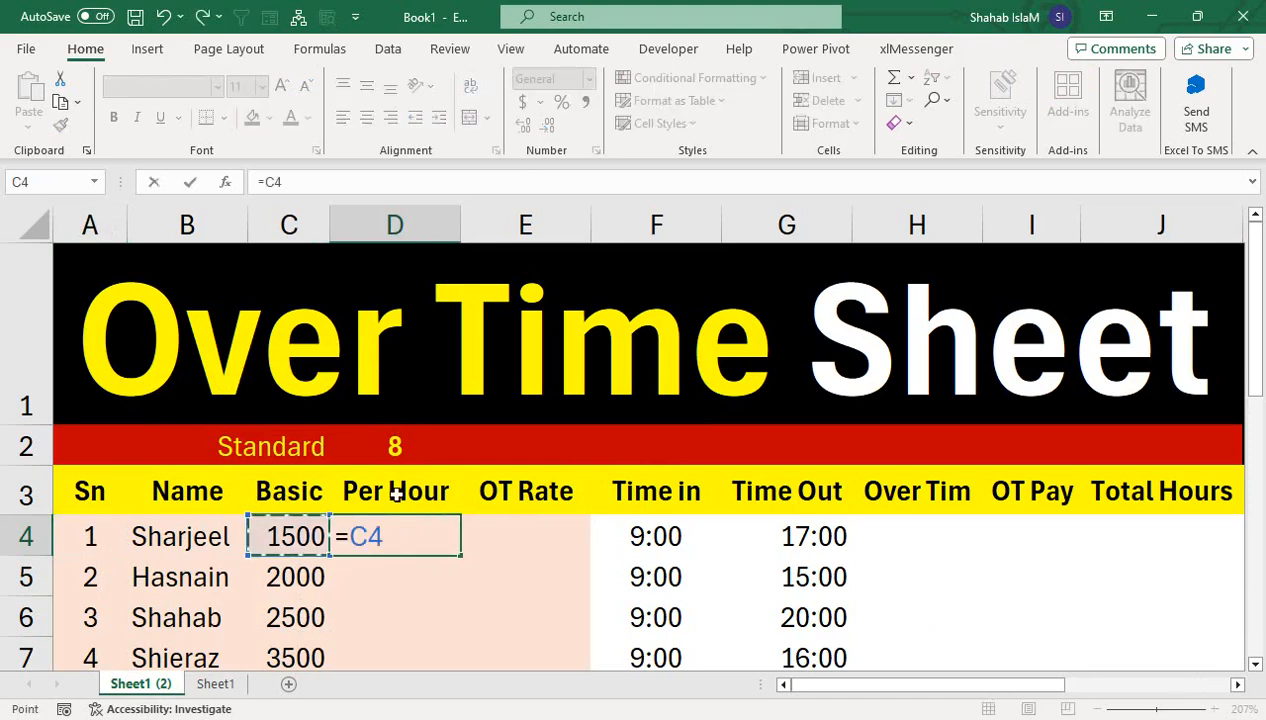
type("/")
left_click(398, 440)
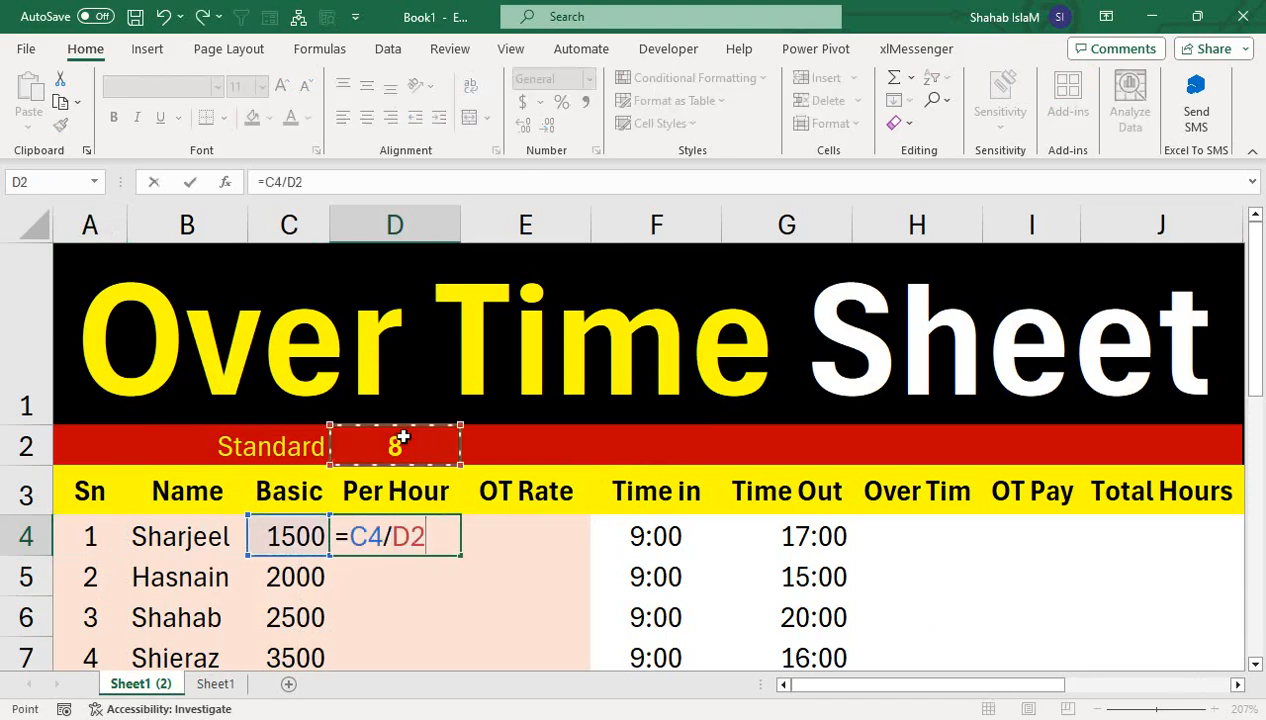
key("F4")
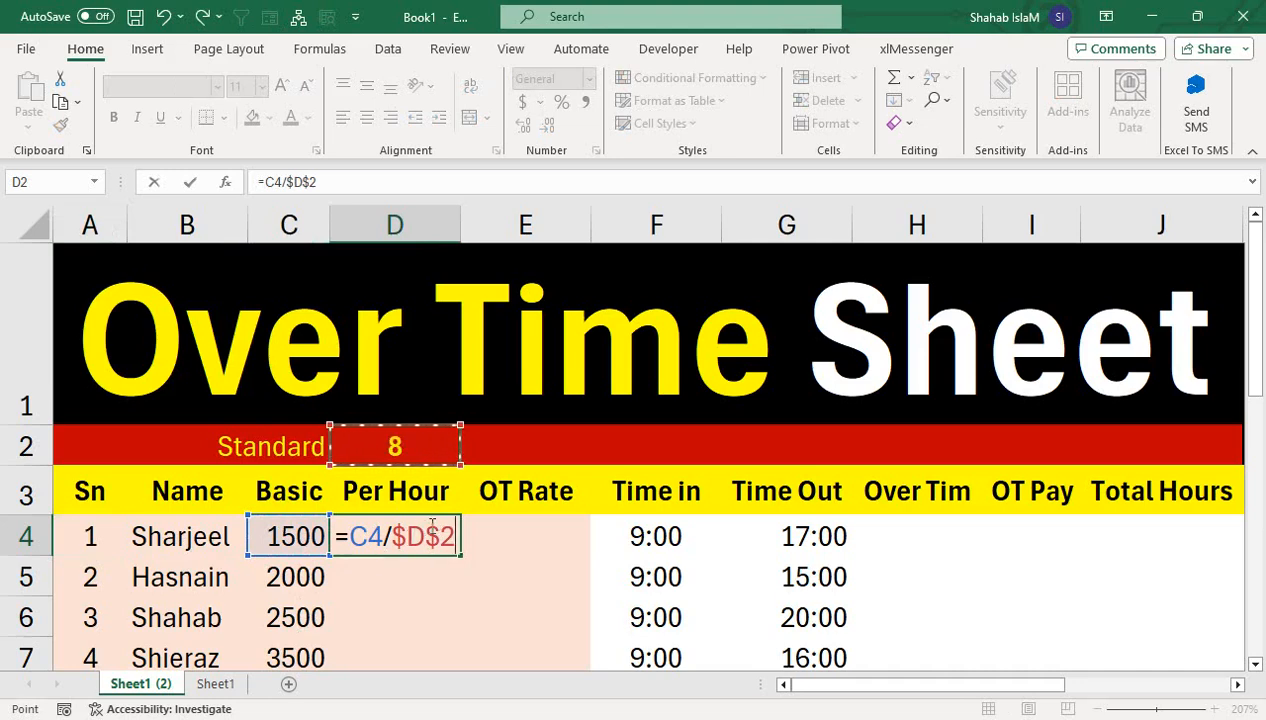
key("Return")
left_click(432, 535)
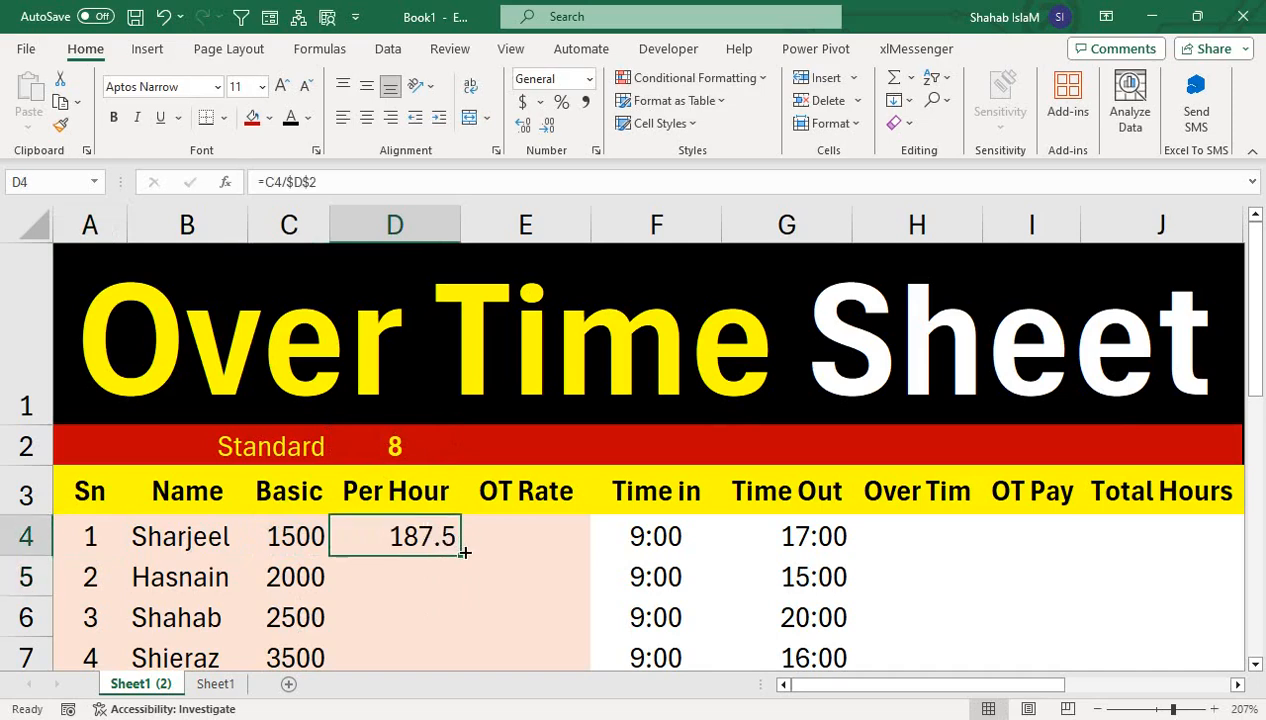
left_click_drag(463, 548, 462, 665)
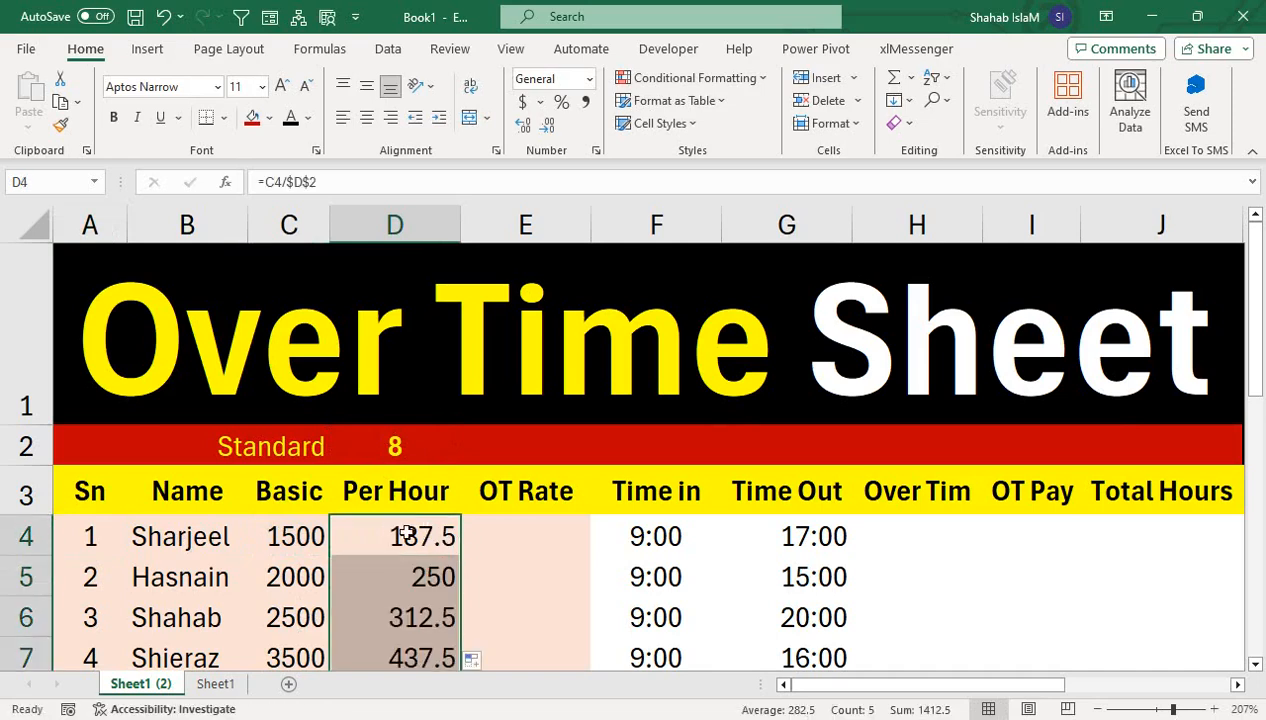
Step: Calculate the OT Rate in E4 with =D4*1.5 and fill the formula down to E8
left_click(509, 552)
type("=")
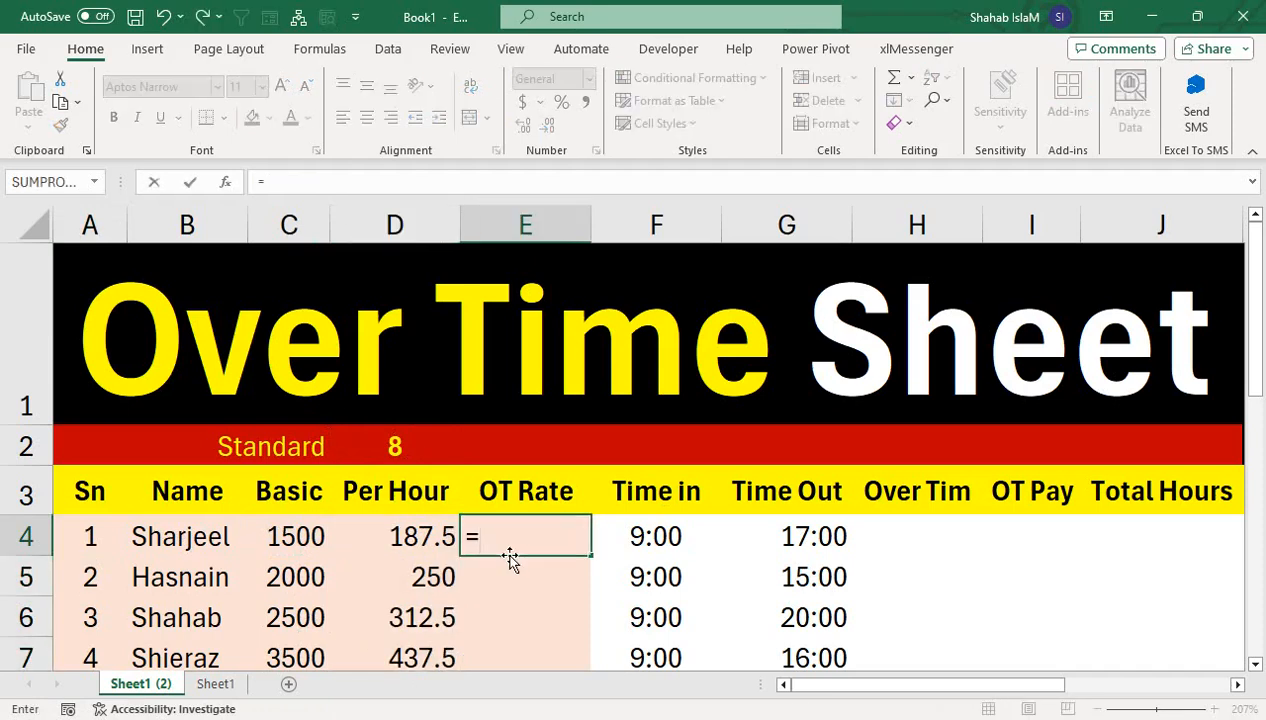
key("Left")
type("*")
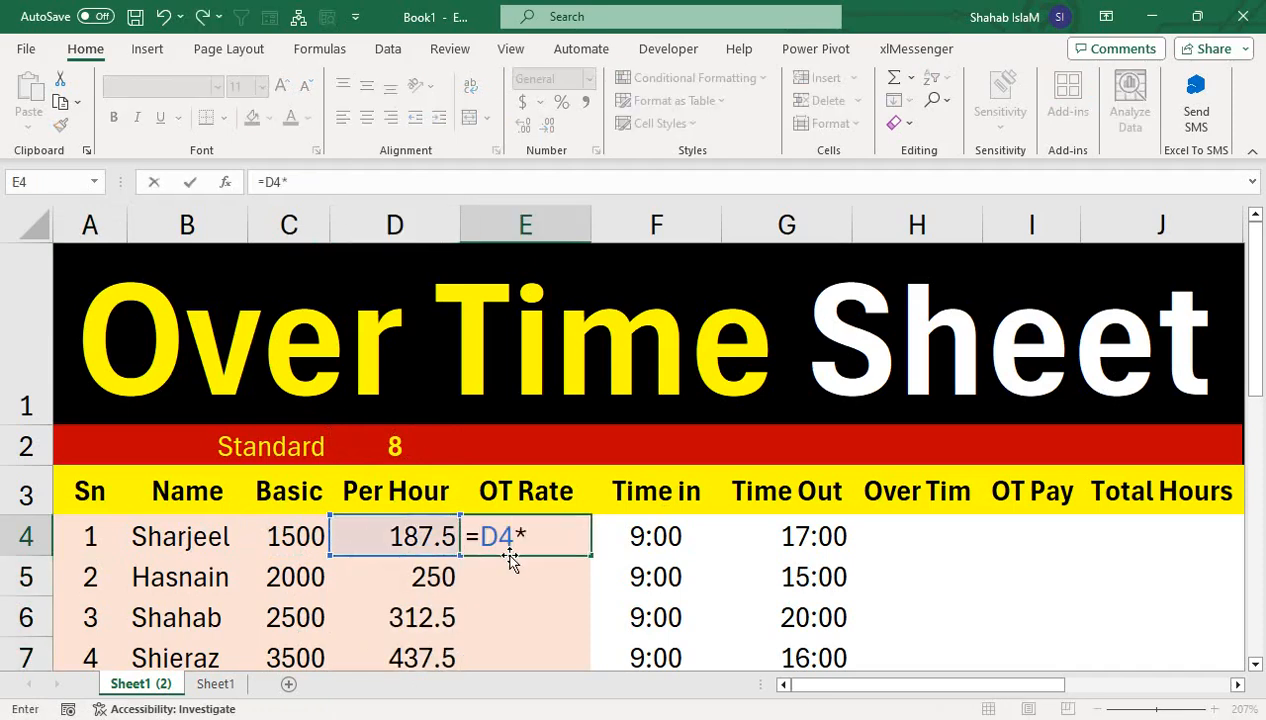
key("BackSpace")
type("5")
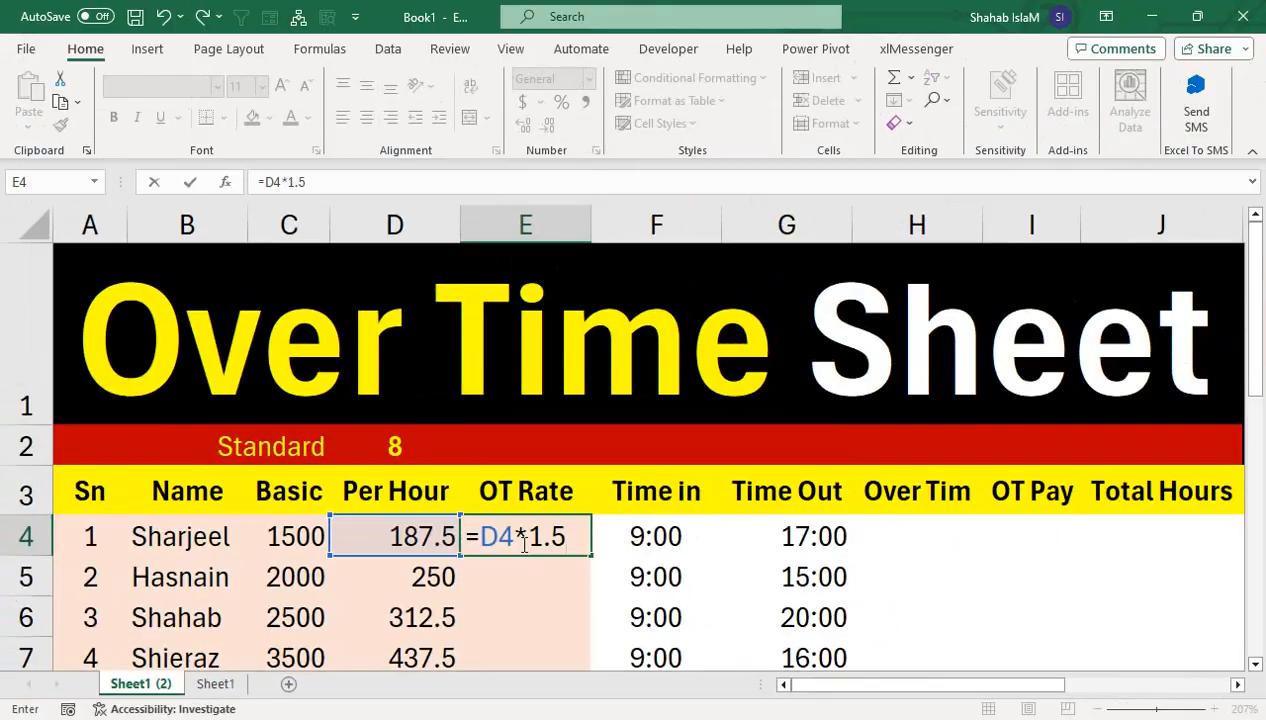
key("Return")
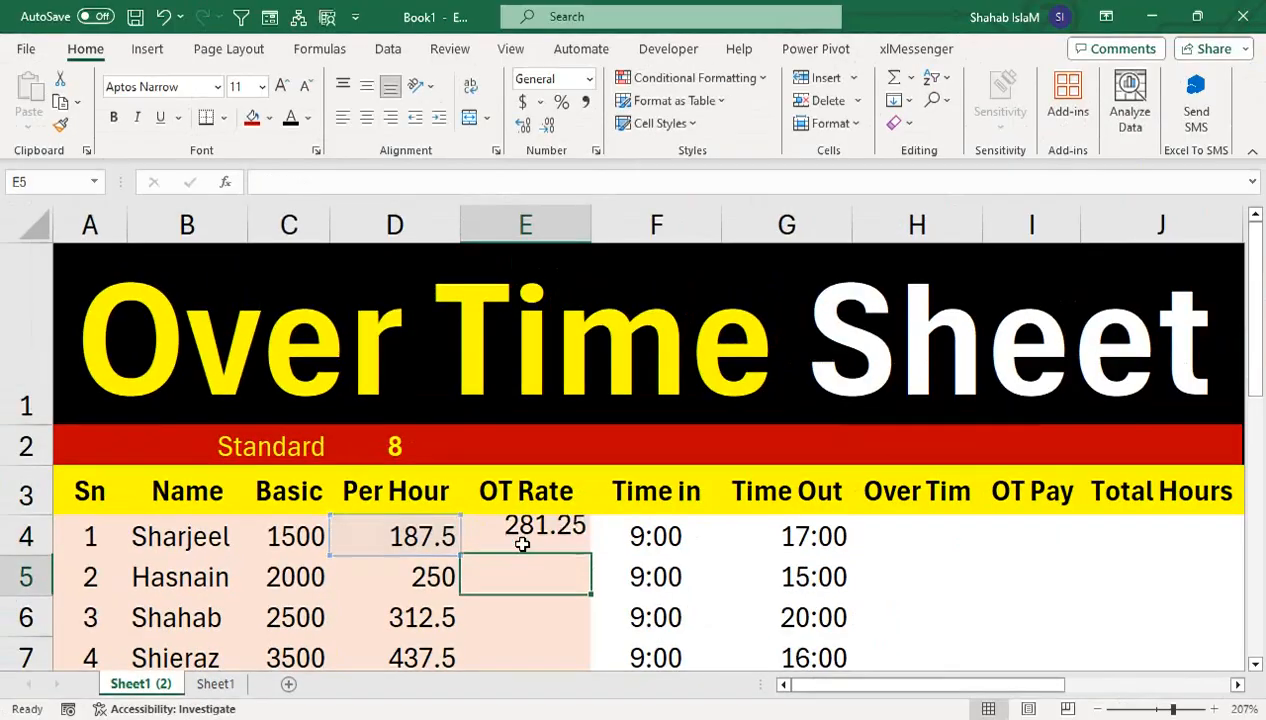
left_click(569, 518)
double_click(594, 560)
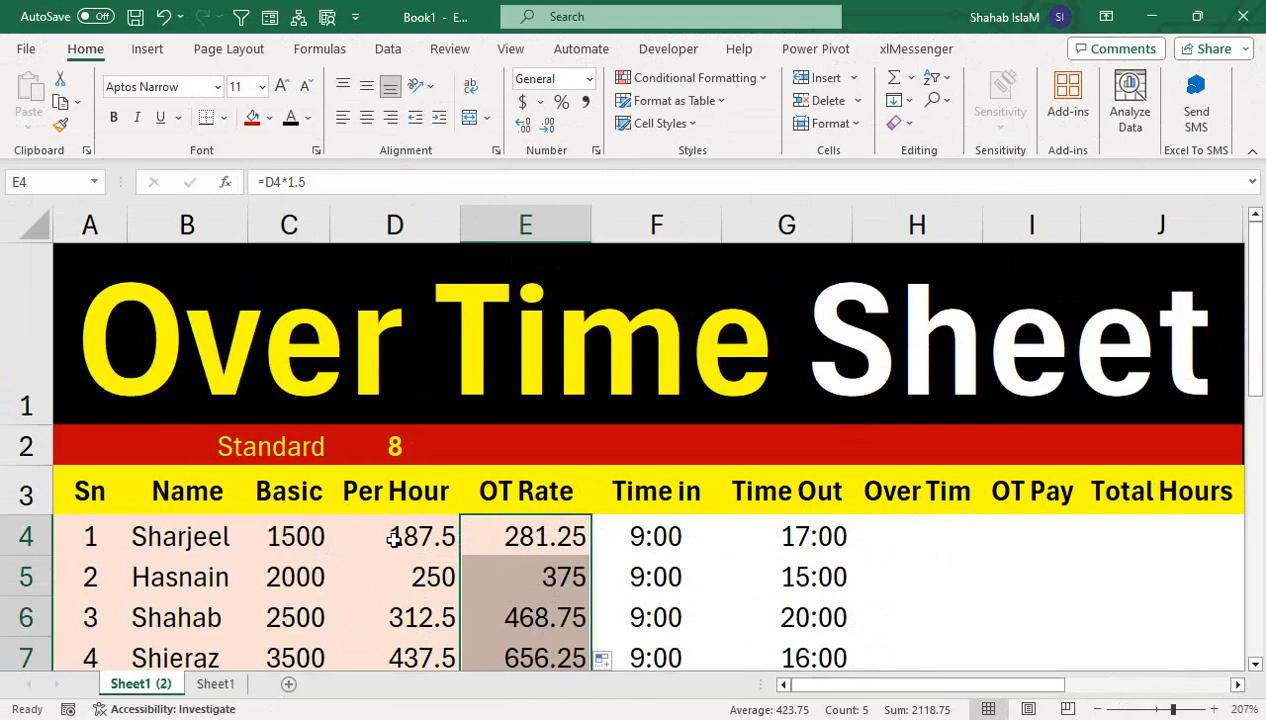
Step: Start an IF formula in the Over Time cell H4 whose logical test subtracts Time in from Time Out, =IF((G4-F4
left_click_drag(1253, 325, 1257, 358)
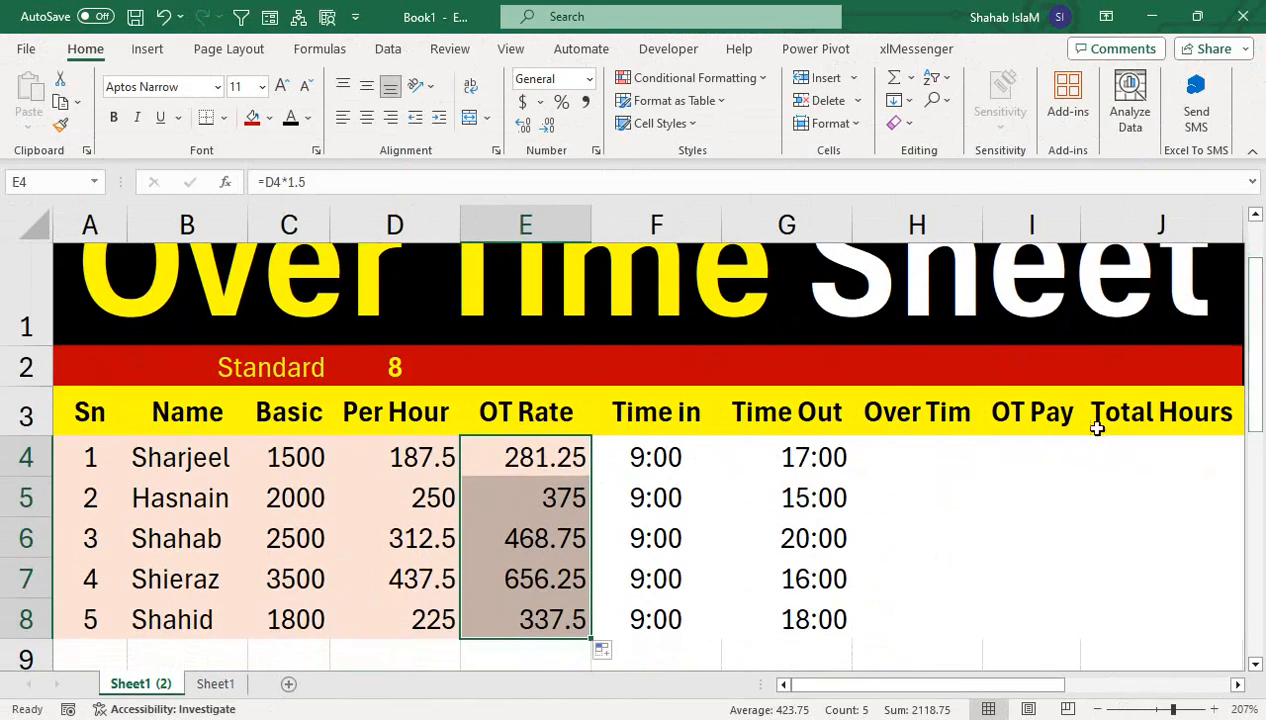
left_click(913, 456)
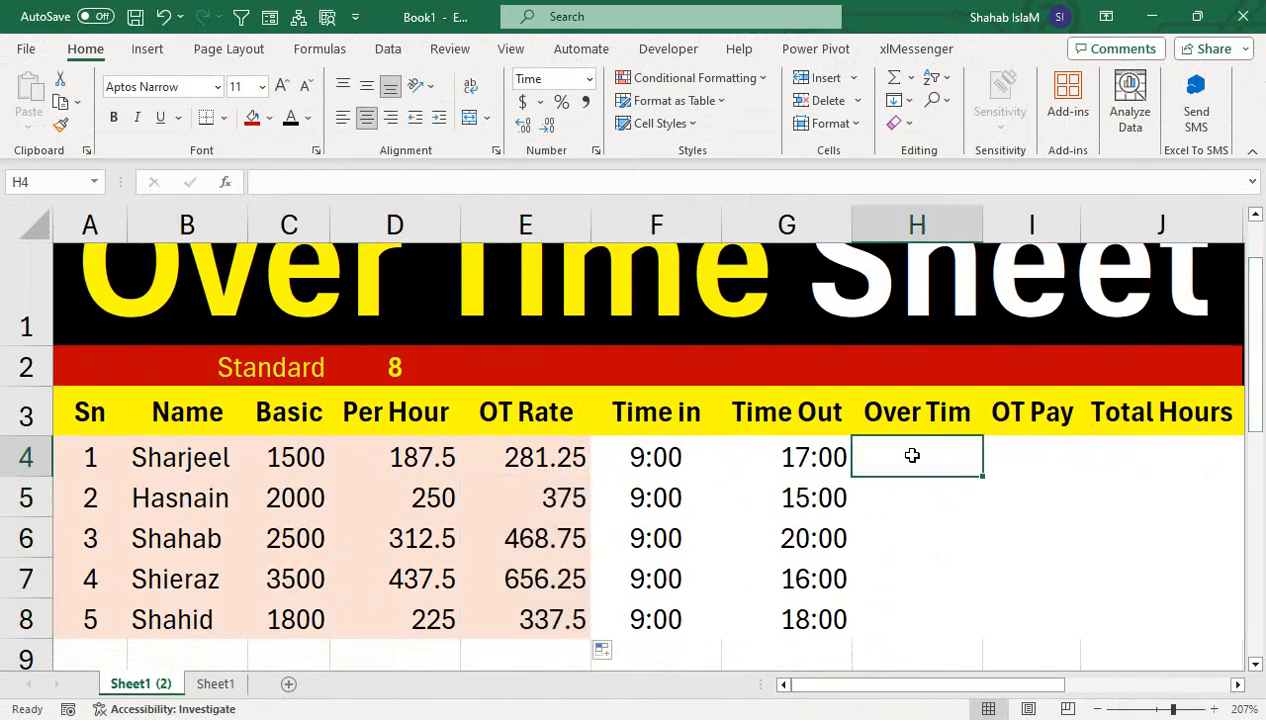
type("=i")
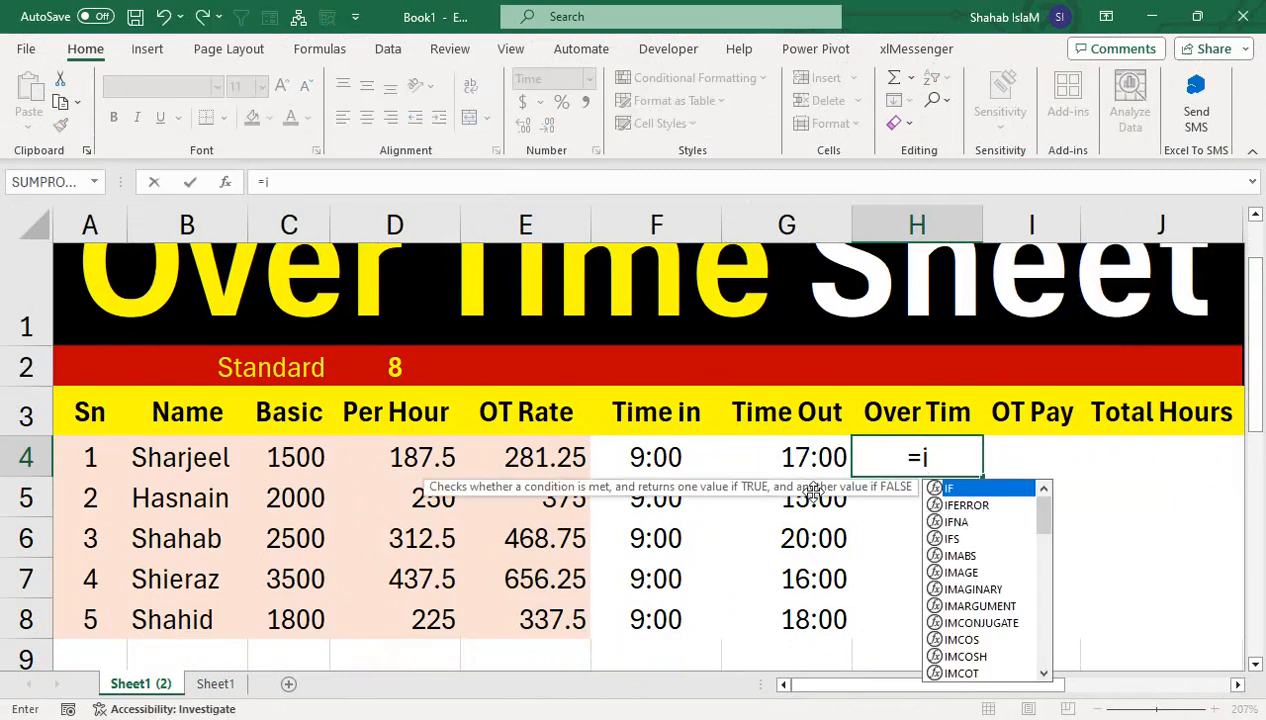
type("f")
key("Tab")
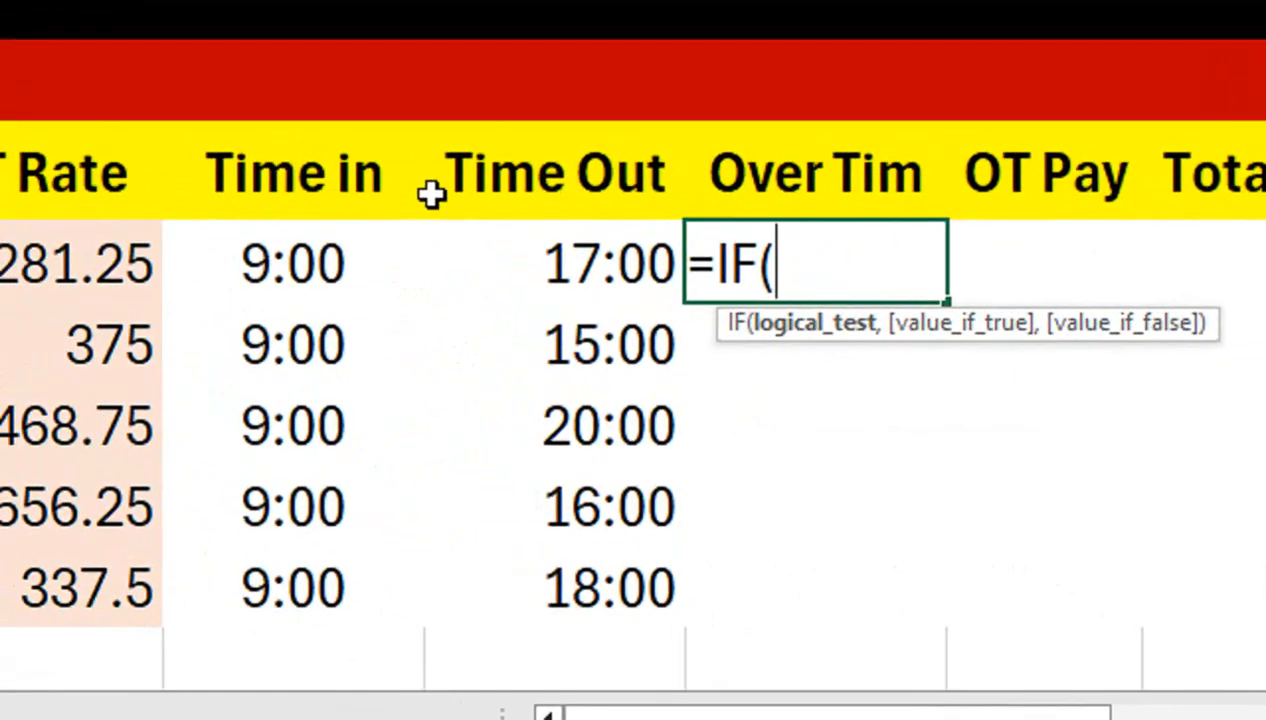
type("(")
left_click(535, 283)
type("-")
left_click(359, 305)
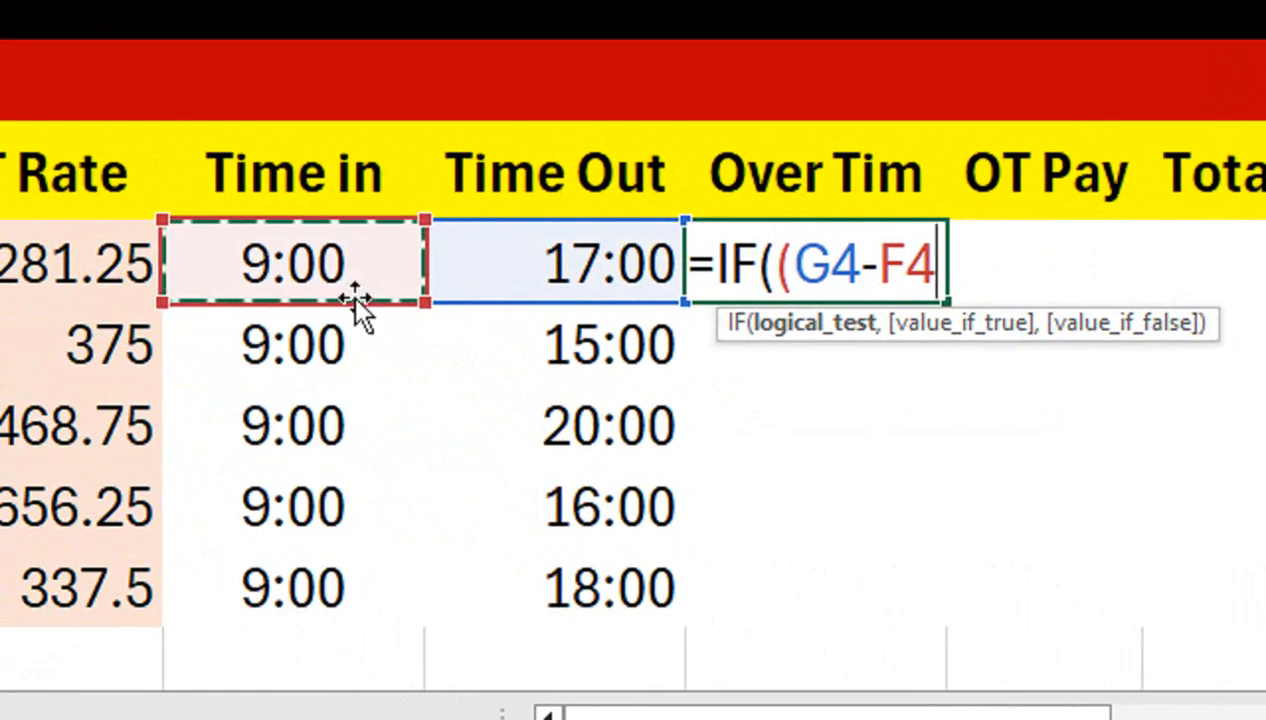
Step: Complete the logical test in H4 by checking whether the difference is greater than TIME(8,0,0)
type(")>y")
key("BackSpace")
type("t")
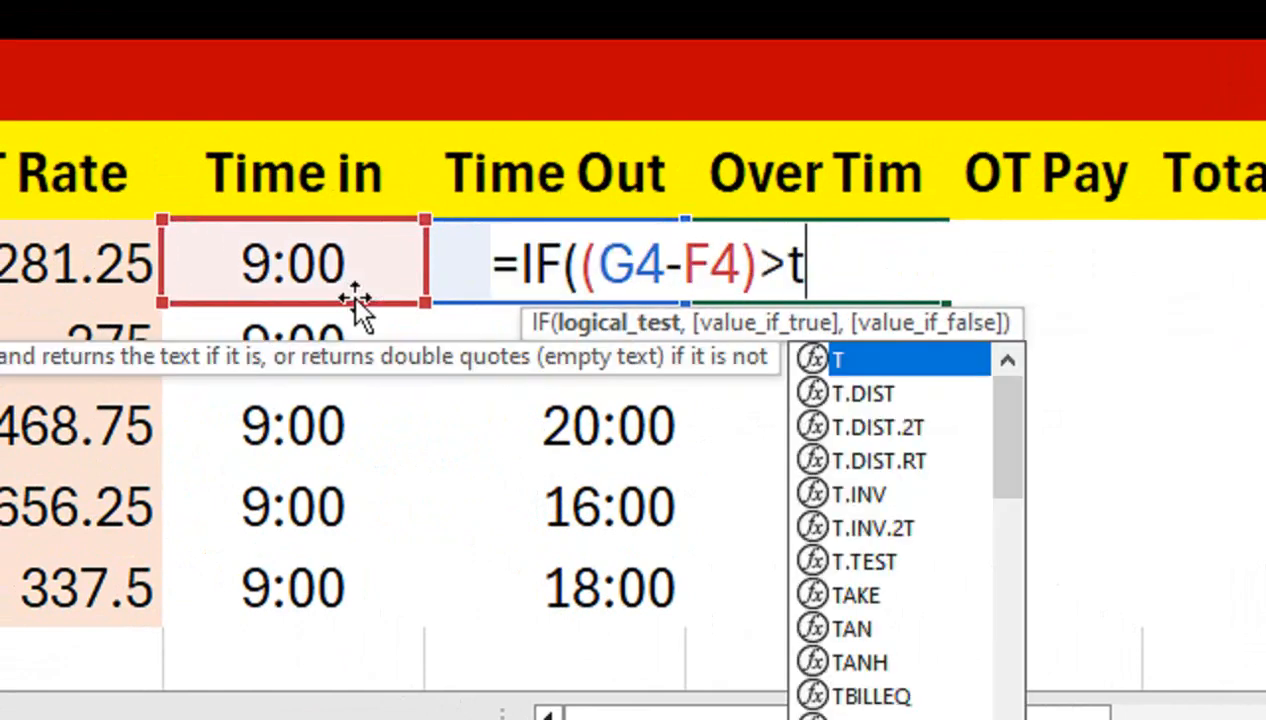
type("ime")
key("Tab")
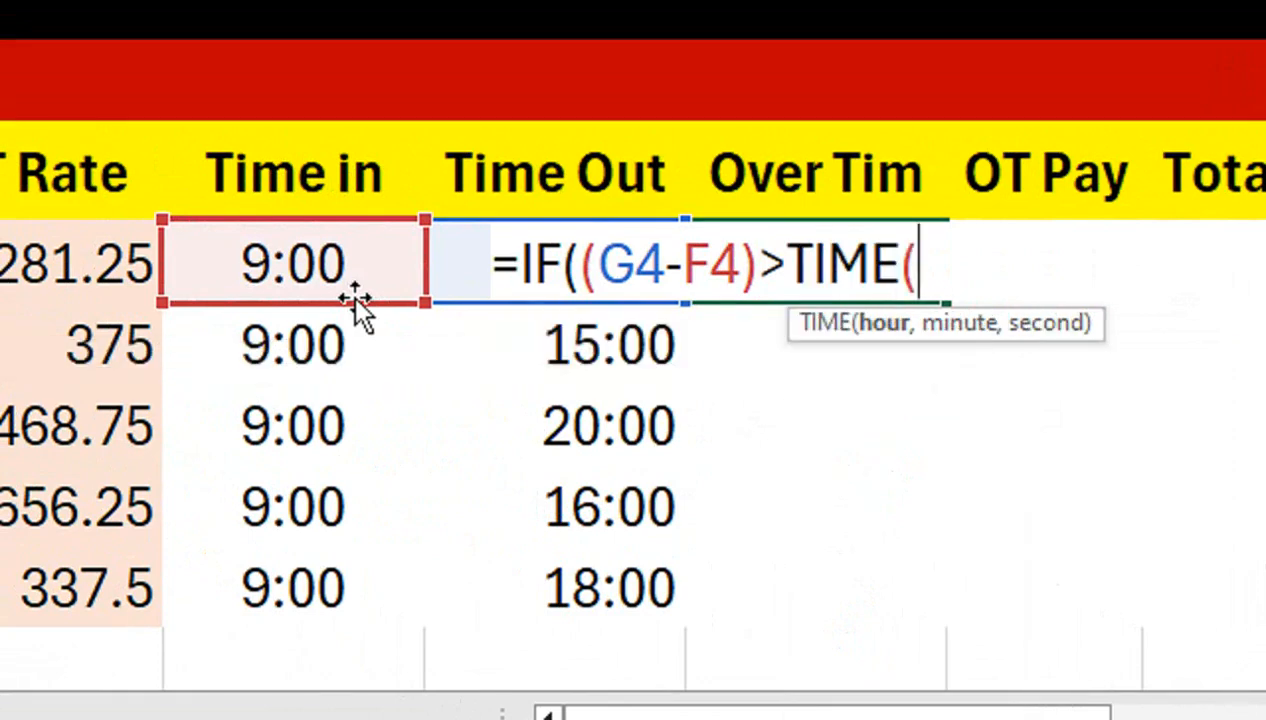
type("8,0")
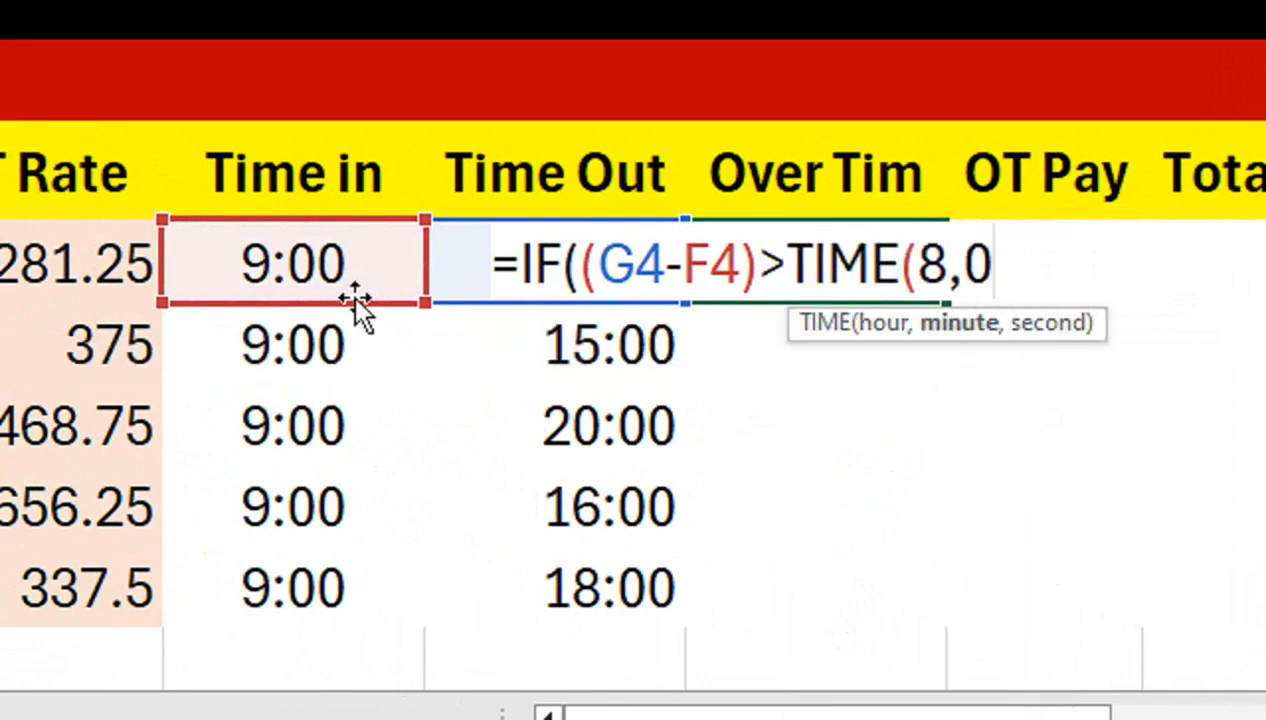
type(",0)")
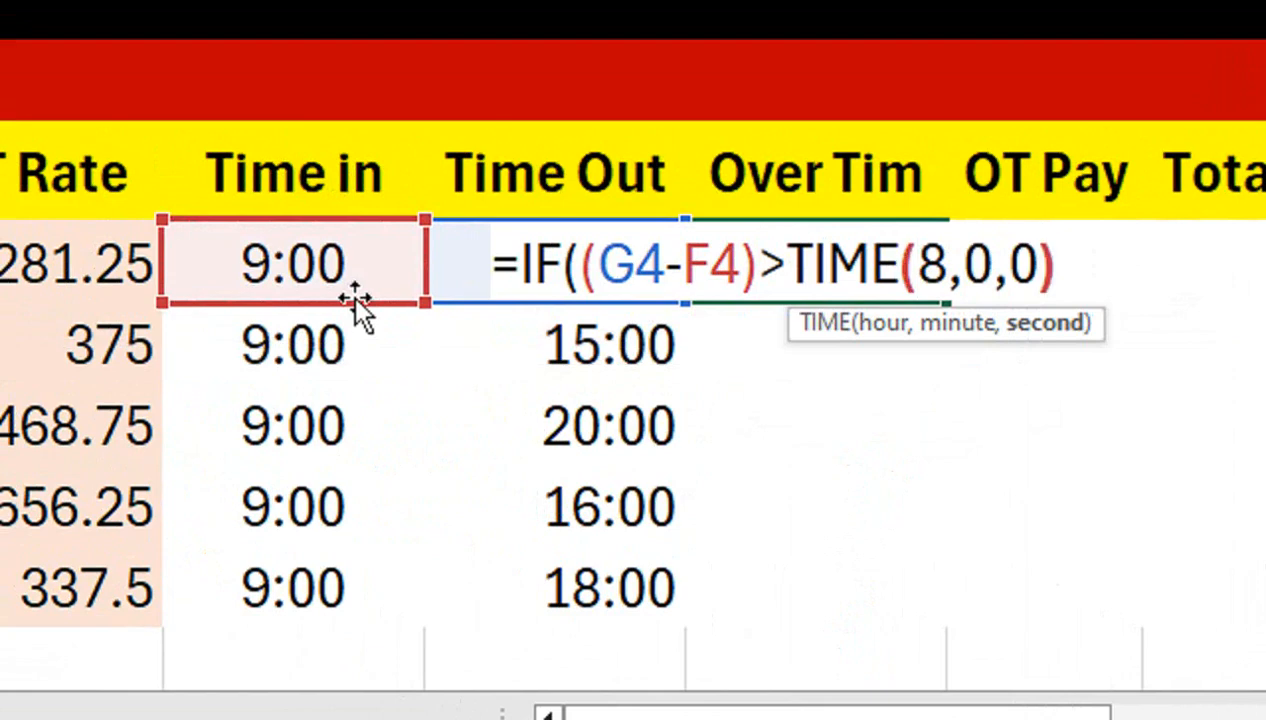
type(",")
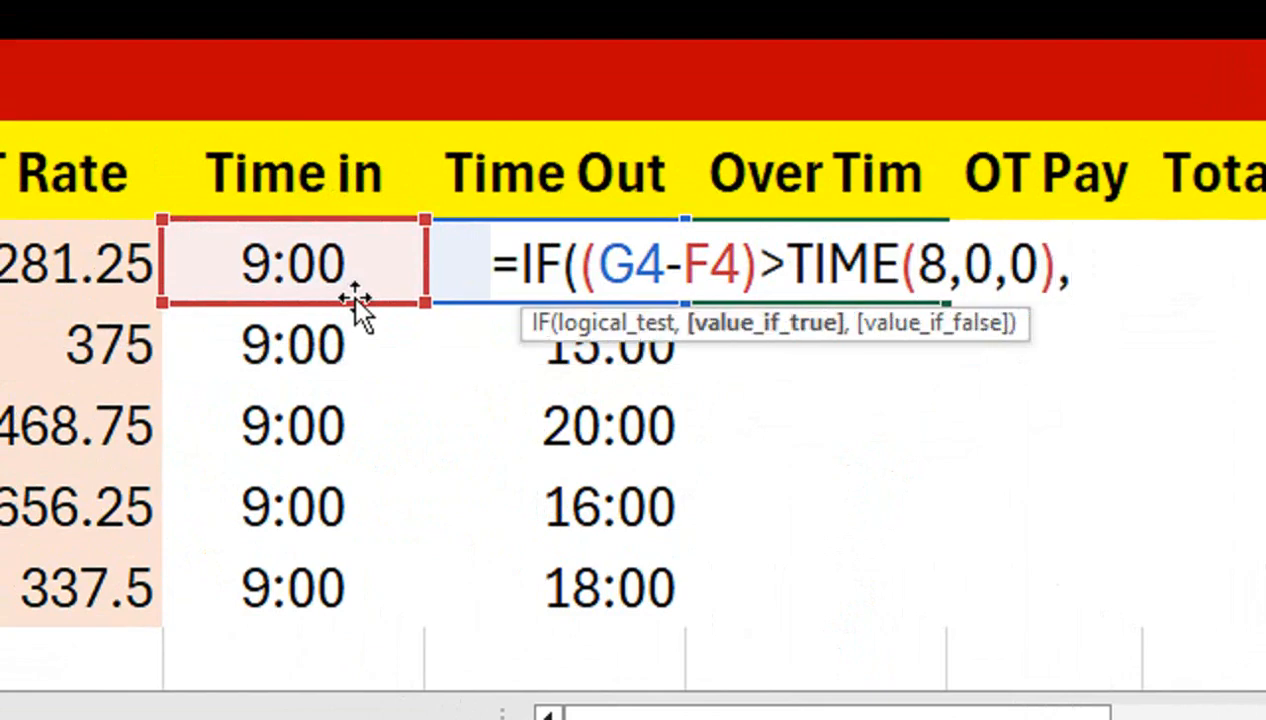
Step: Enter G4-F3-TIME(8,0,0) as the value-if-true argument of the IF formula in H4
left_click(470, 195)
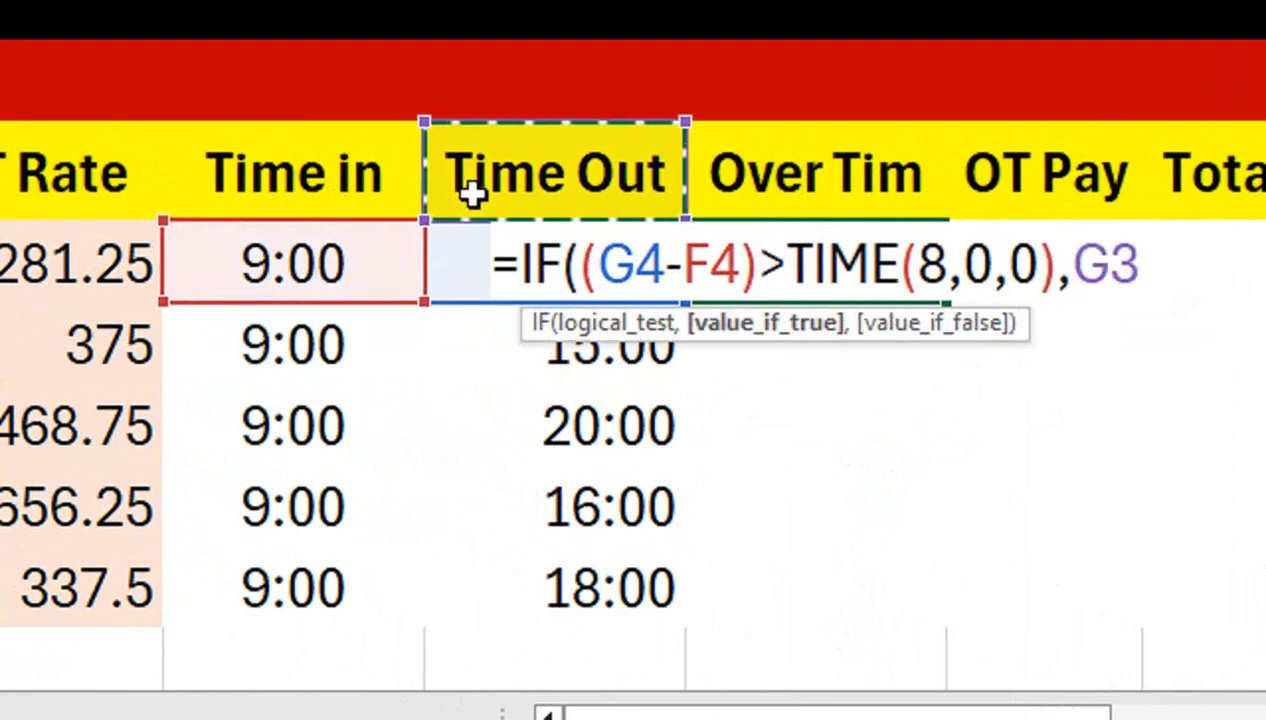
key("Down")
type("-")
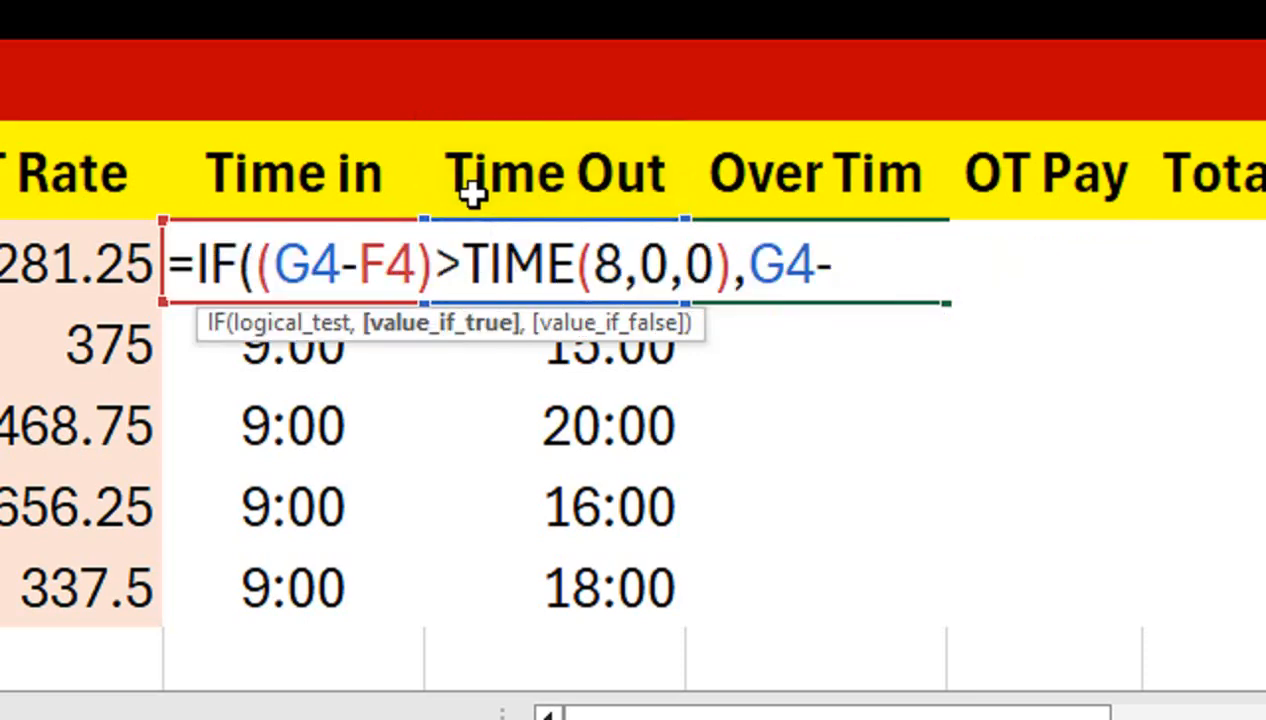
left_click(231, 171)
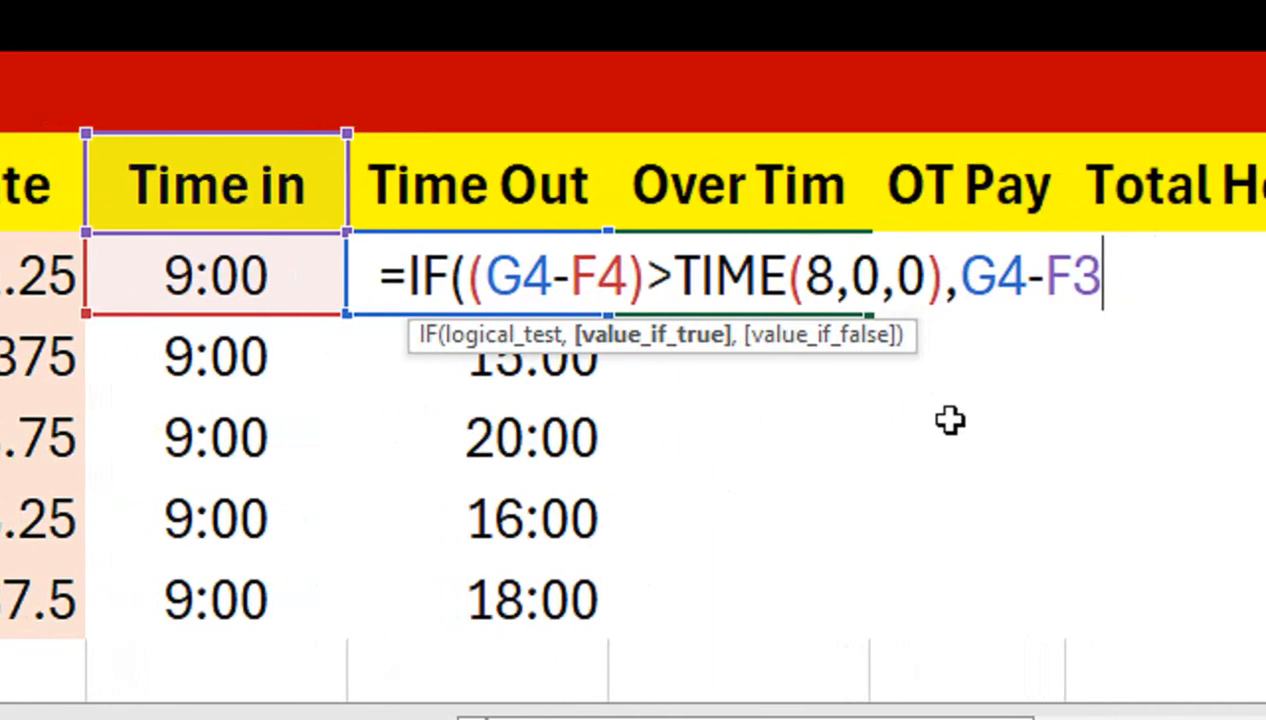
type("-t")
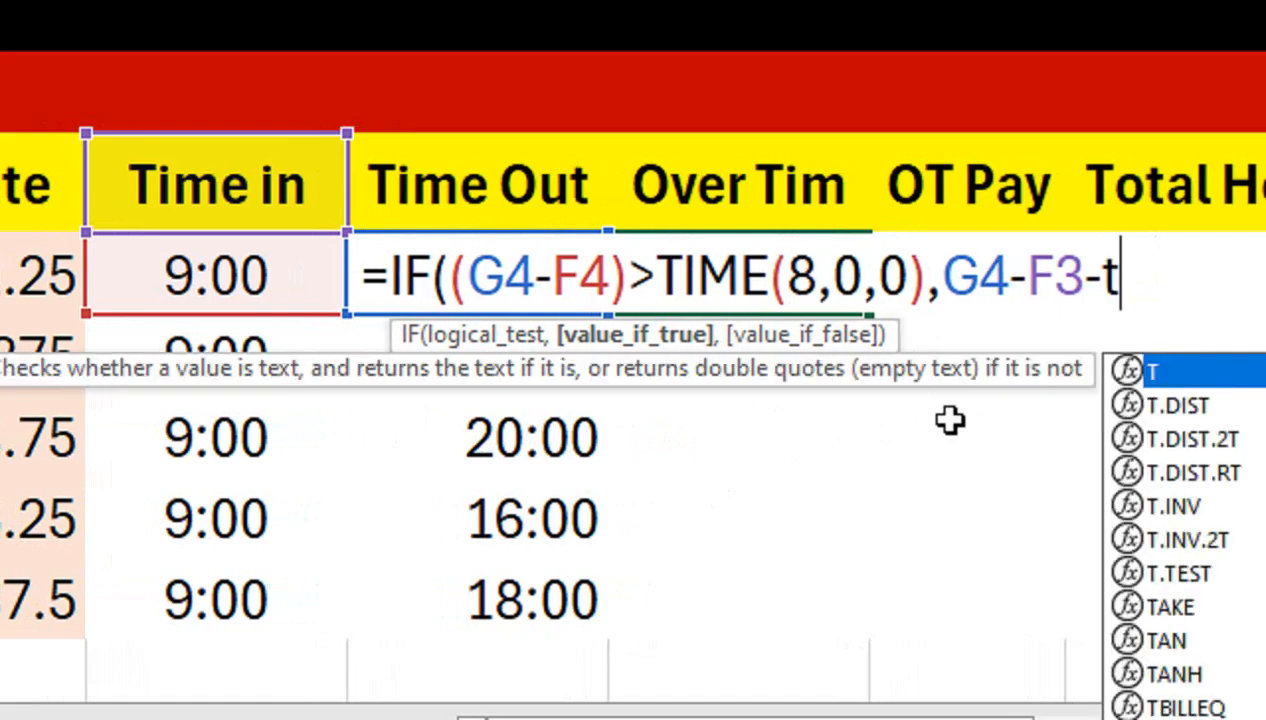
type("ime")
key("Tab")
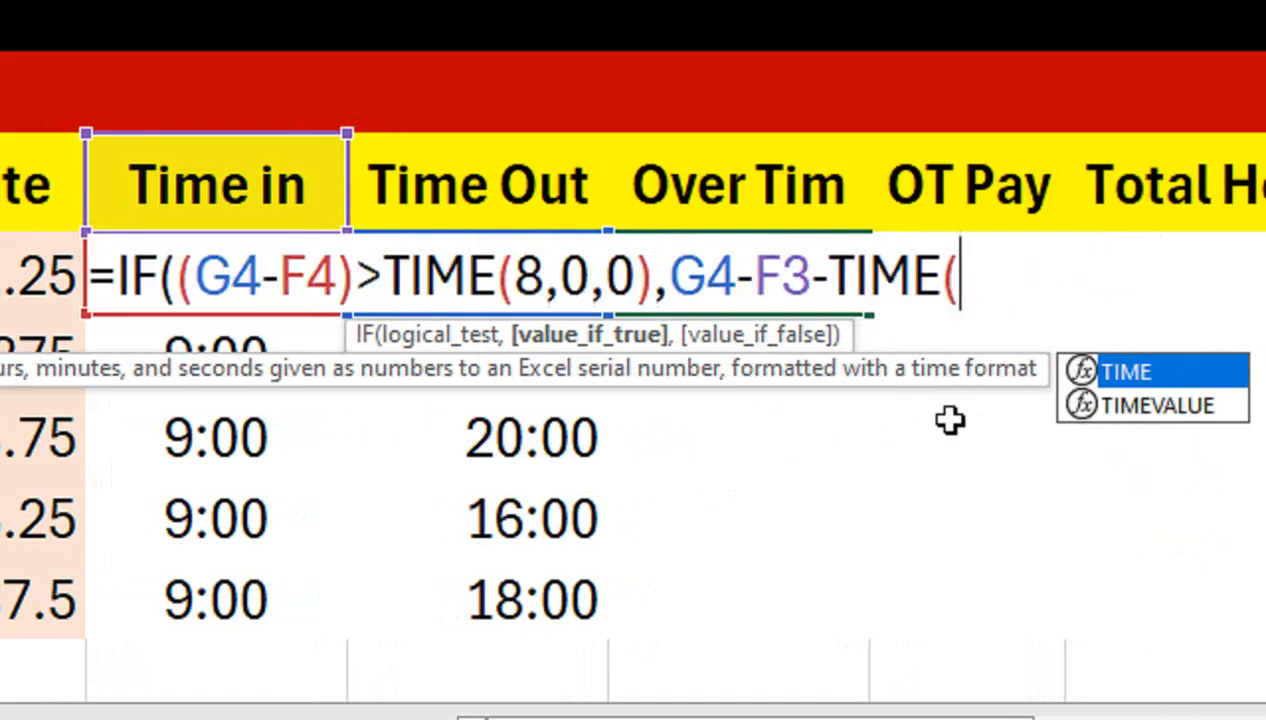
type("8,0,")
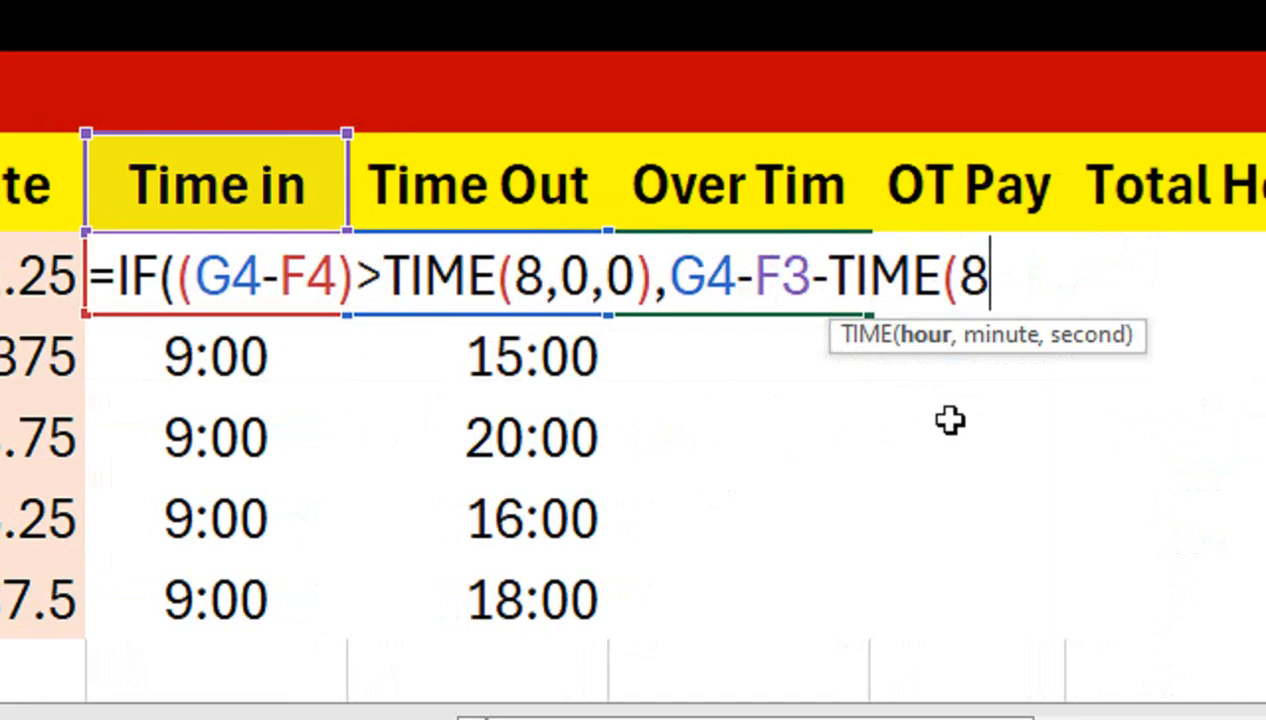
type("0")
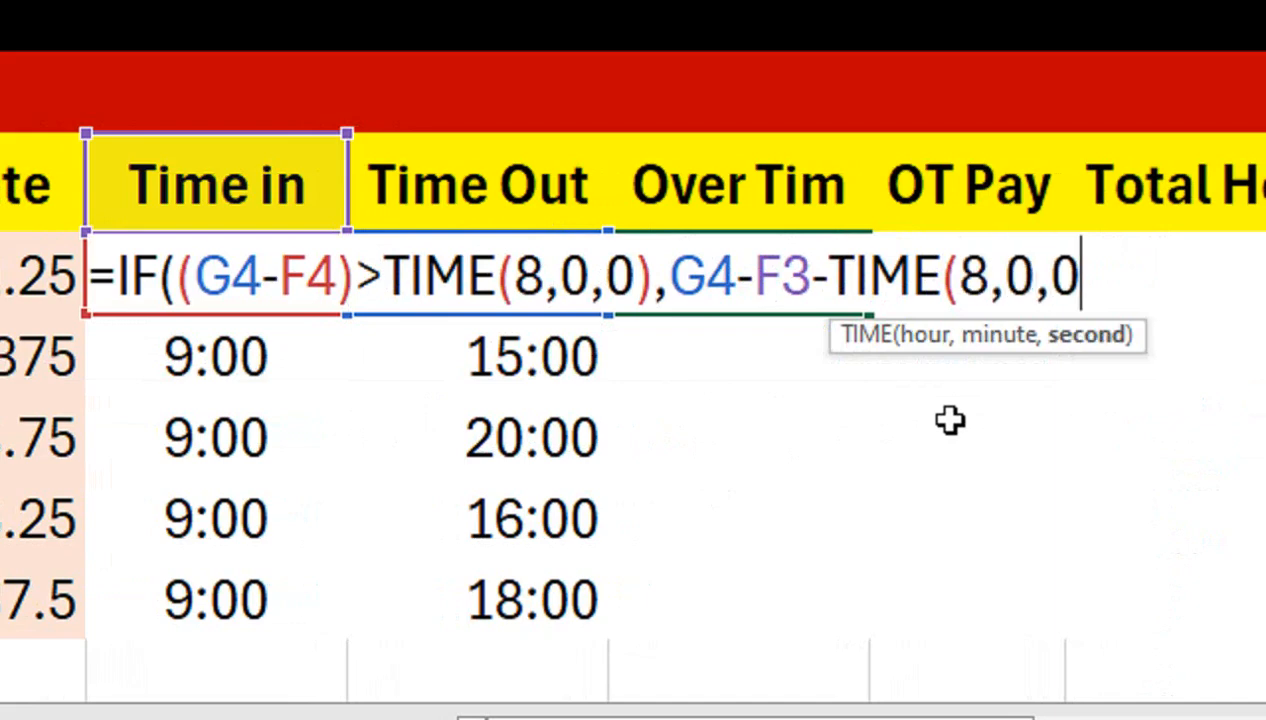
type(")")
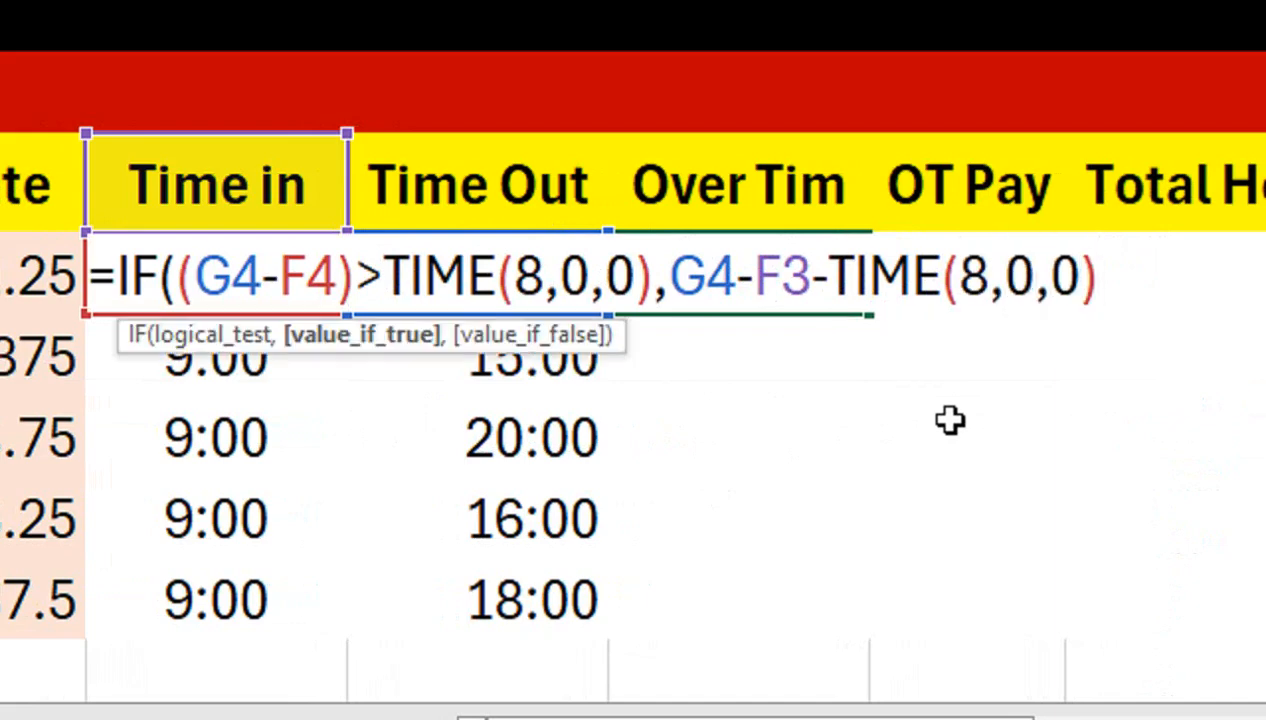
Step: Complete the IF formula in H4 with "--" as the value if false, and fill it down to H8
type(",\"")
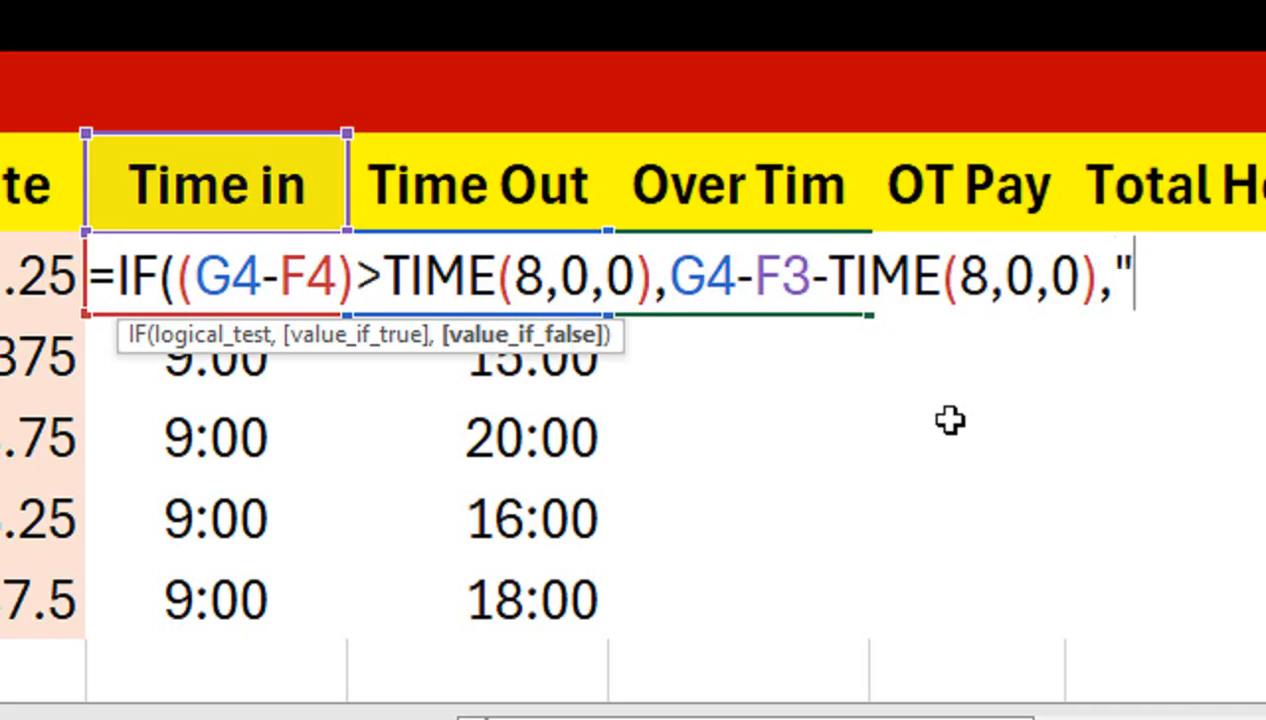
type("--\")")
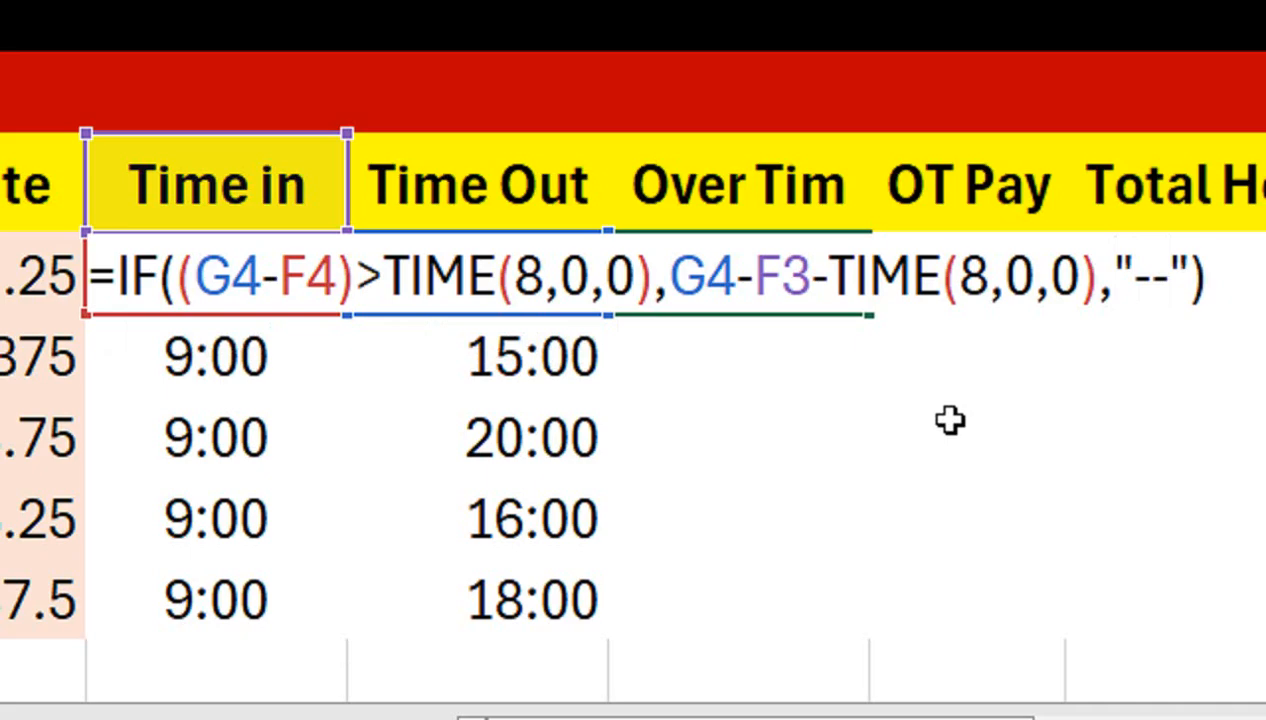
key("Return")
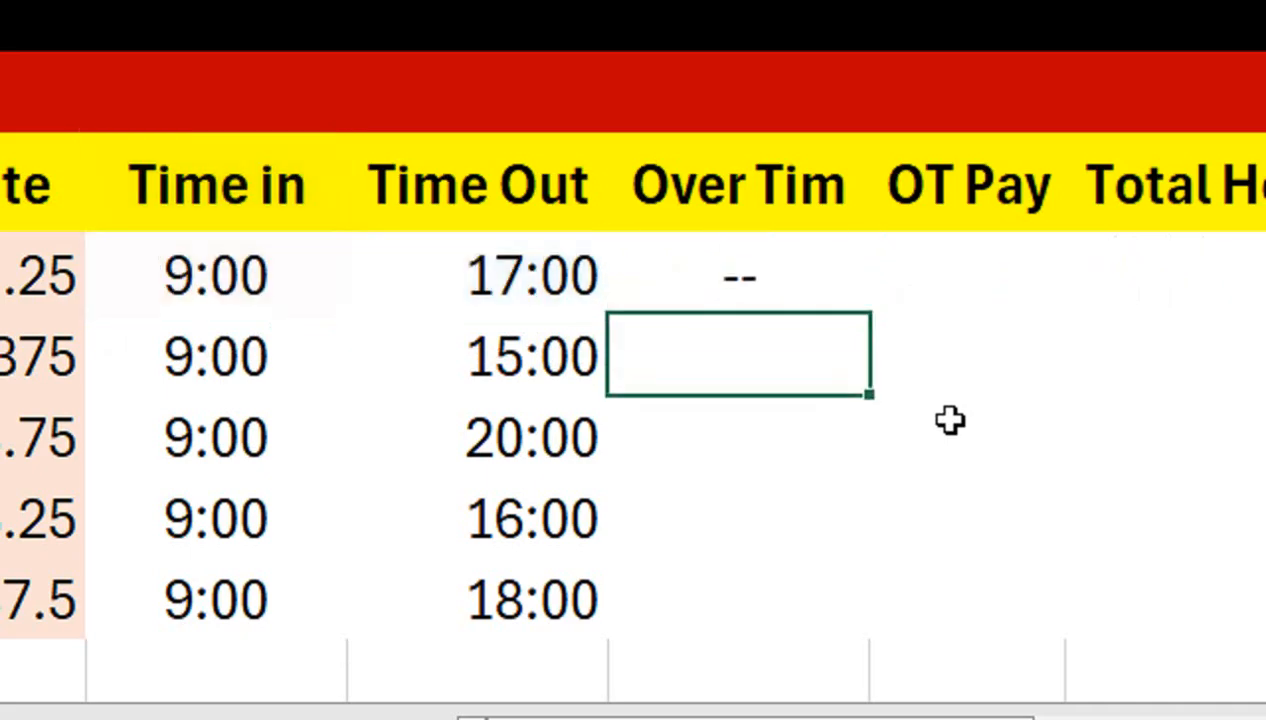
left_click(755, 283)
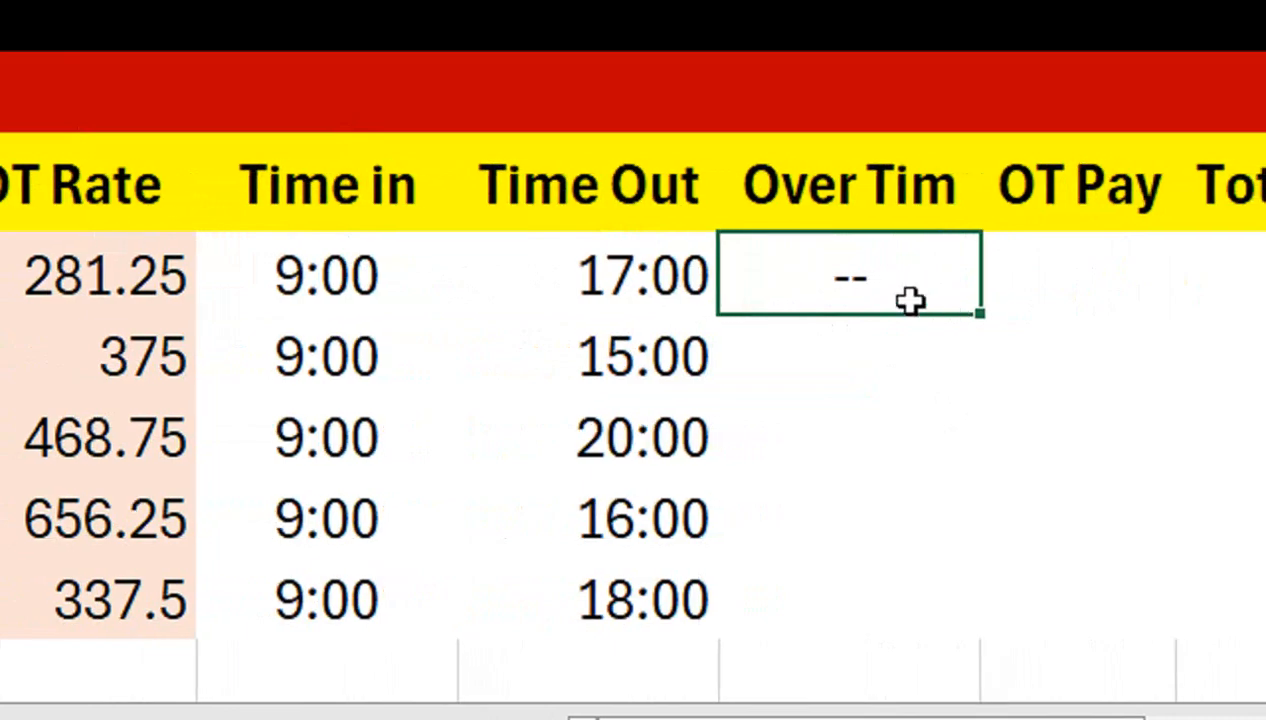
left_click_drag(980, 314, 955, 595)
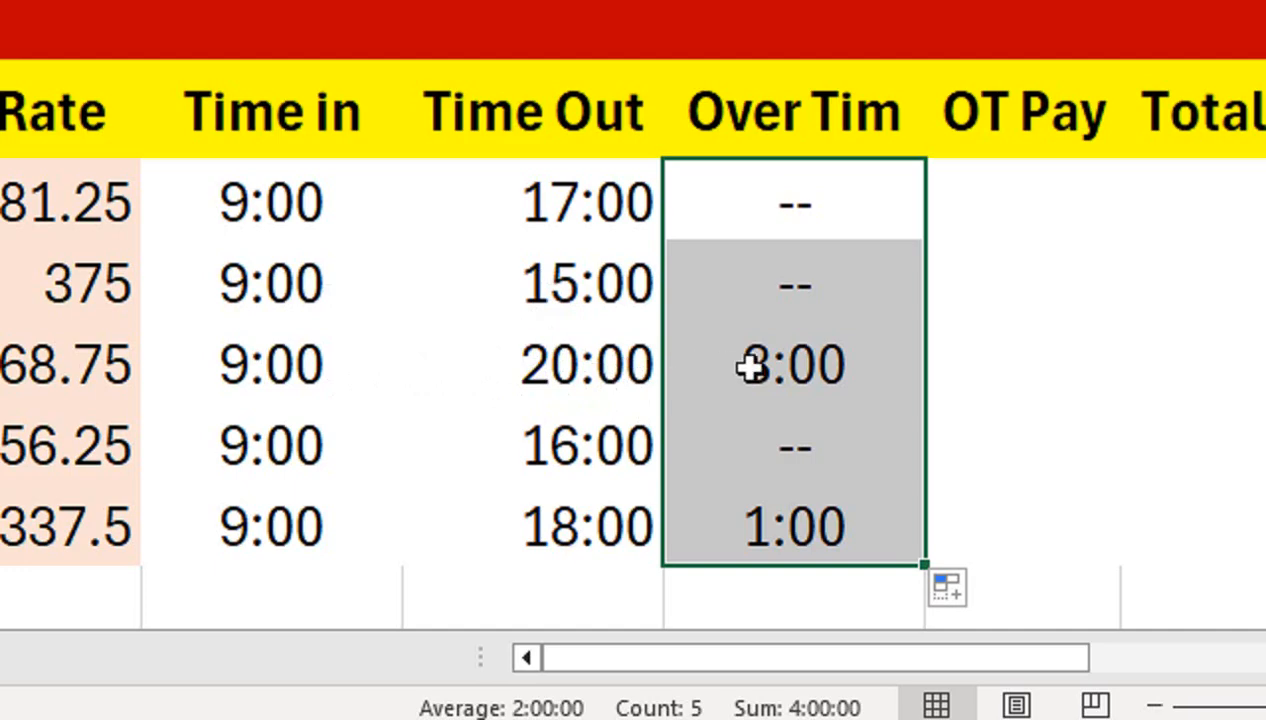
Step: Review the arguments of the Over Time formula in H4
left_click(766, 215)
double_click(766, 215)
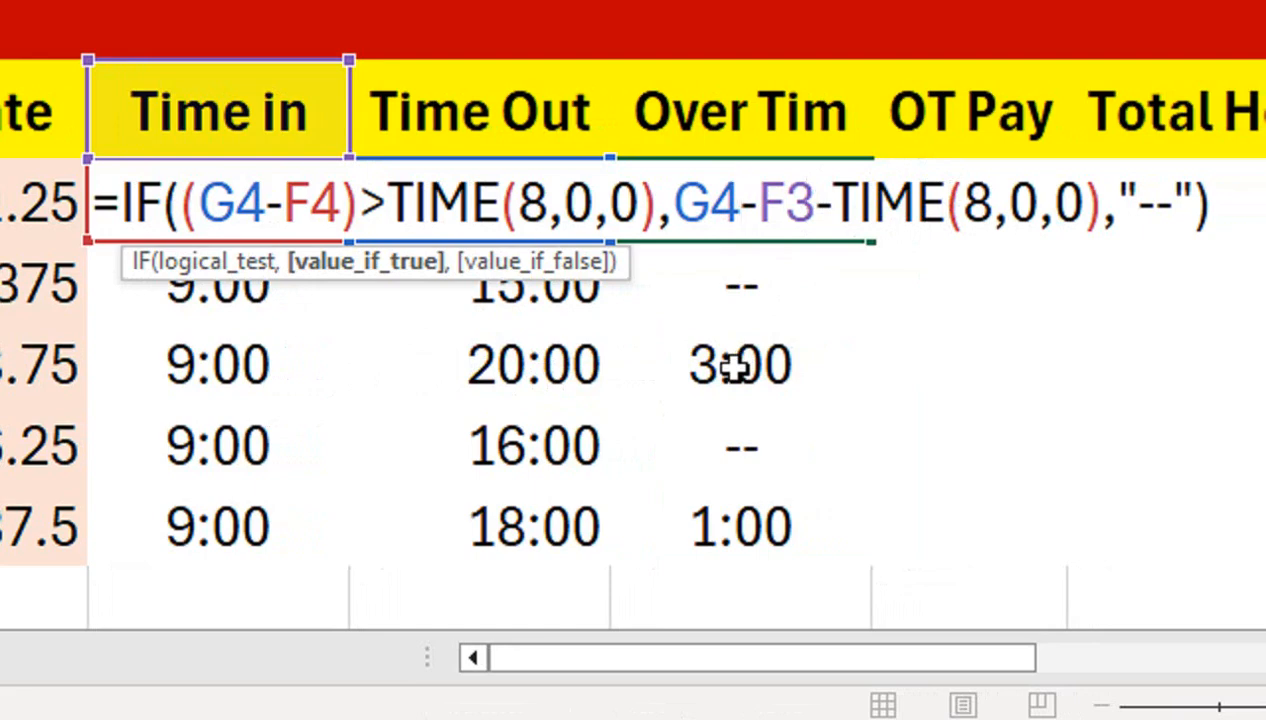
key("Return")
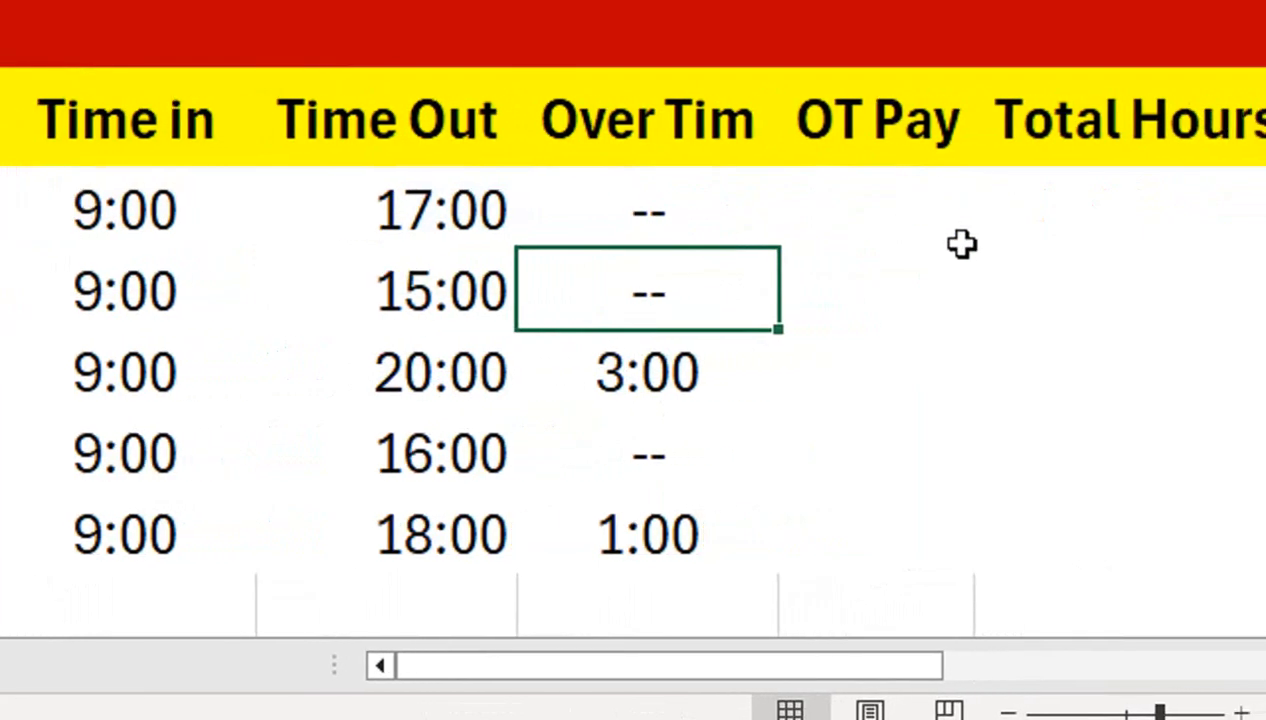
Step: Format the Time in and Time Out cells F4:G8 with the custom number format h:mm AM/PM
left_click_drag(880, 660, 886, 660)
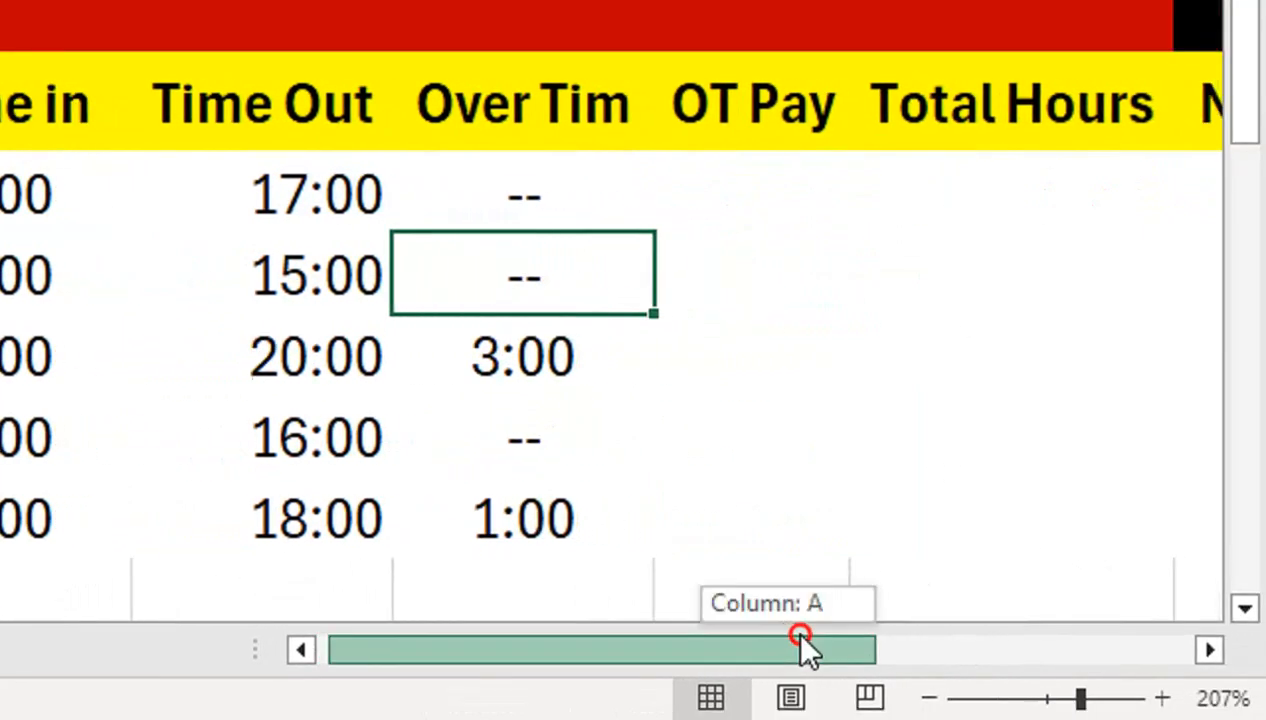
left_click_drag(800, 637, 828, 640)
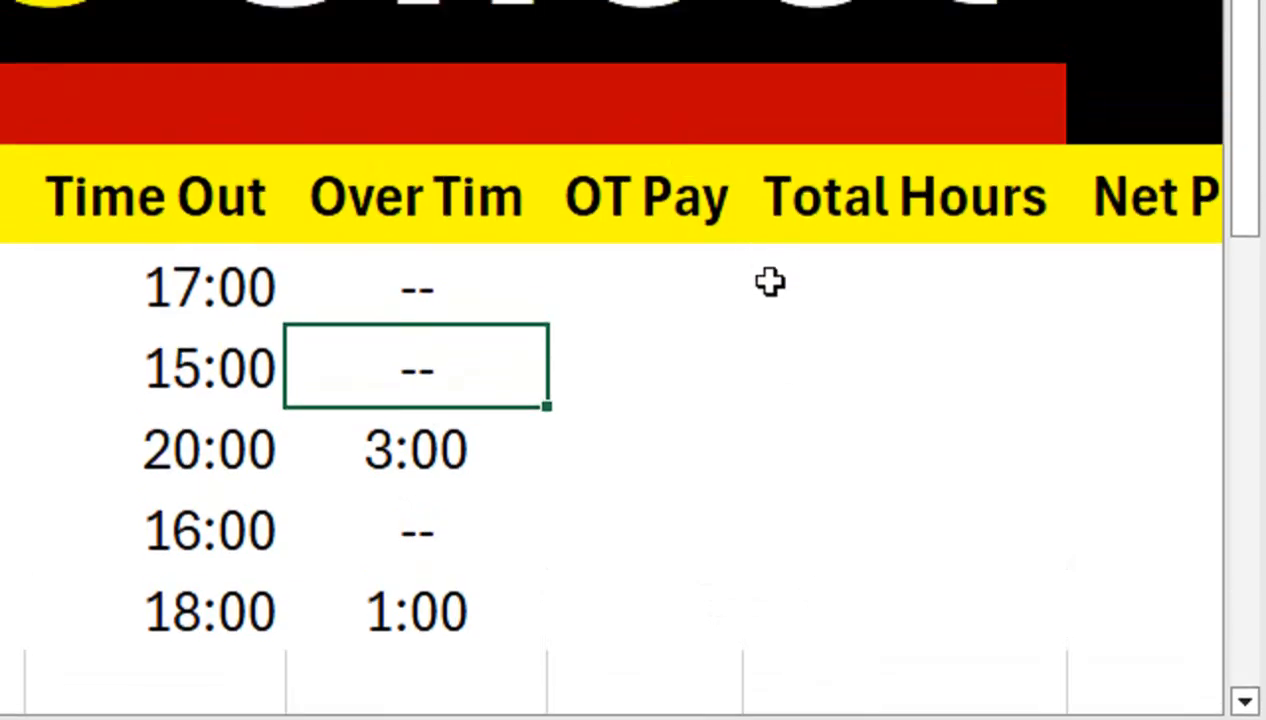
left_click_drag(311, 298, 537, 606)
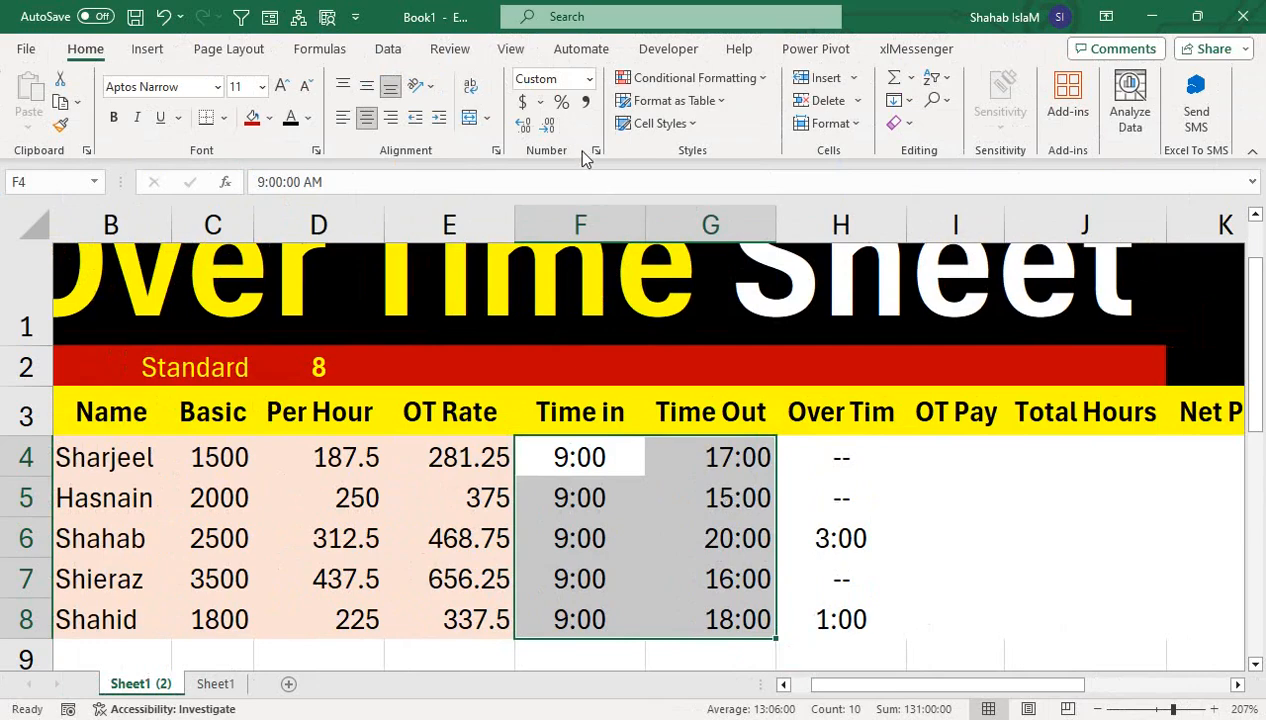
left_click(594, 150)
left_click(600, 317)
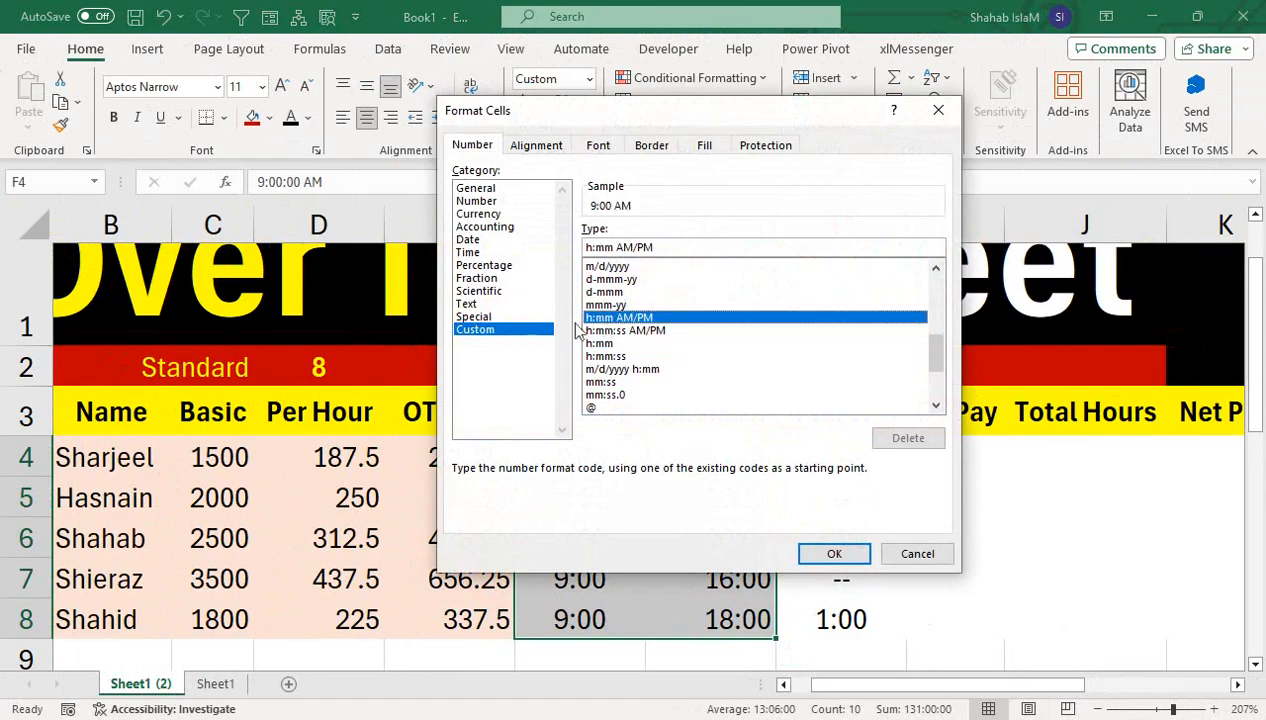
left_click(834, 553)
left_click(722, 472)
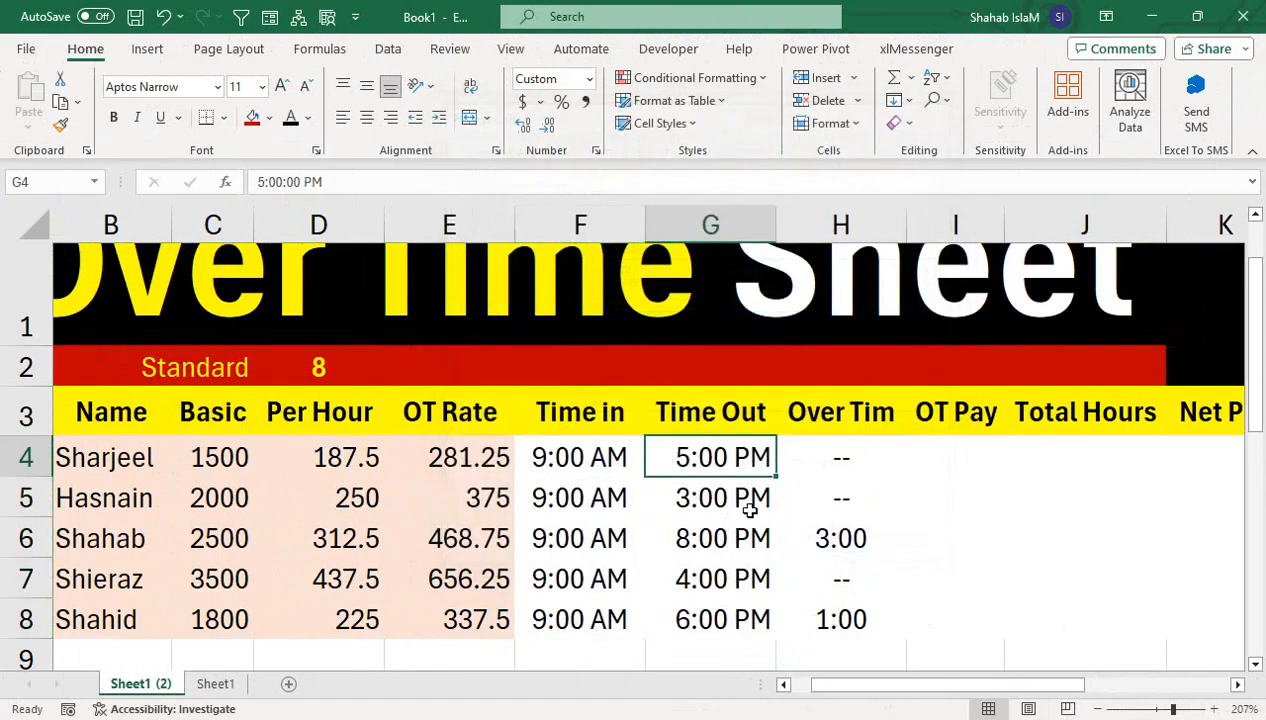
Step: Start an IFERROR formula in the OT Pay cell I4 that extracts the overtime hours, =IFERROR(HOUR(H4)
left_click(941, 450)
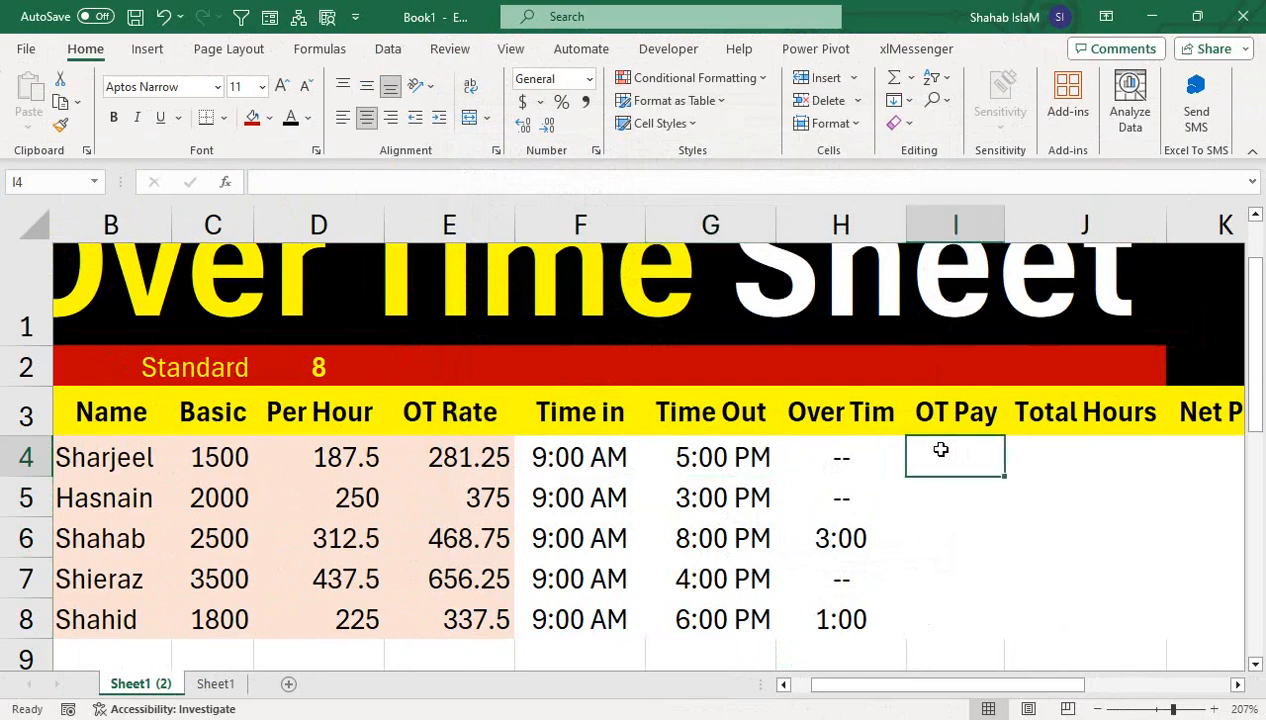
type("=if")
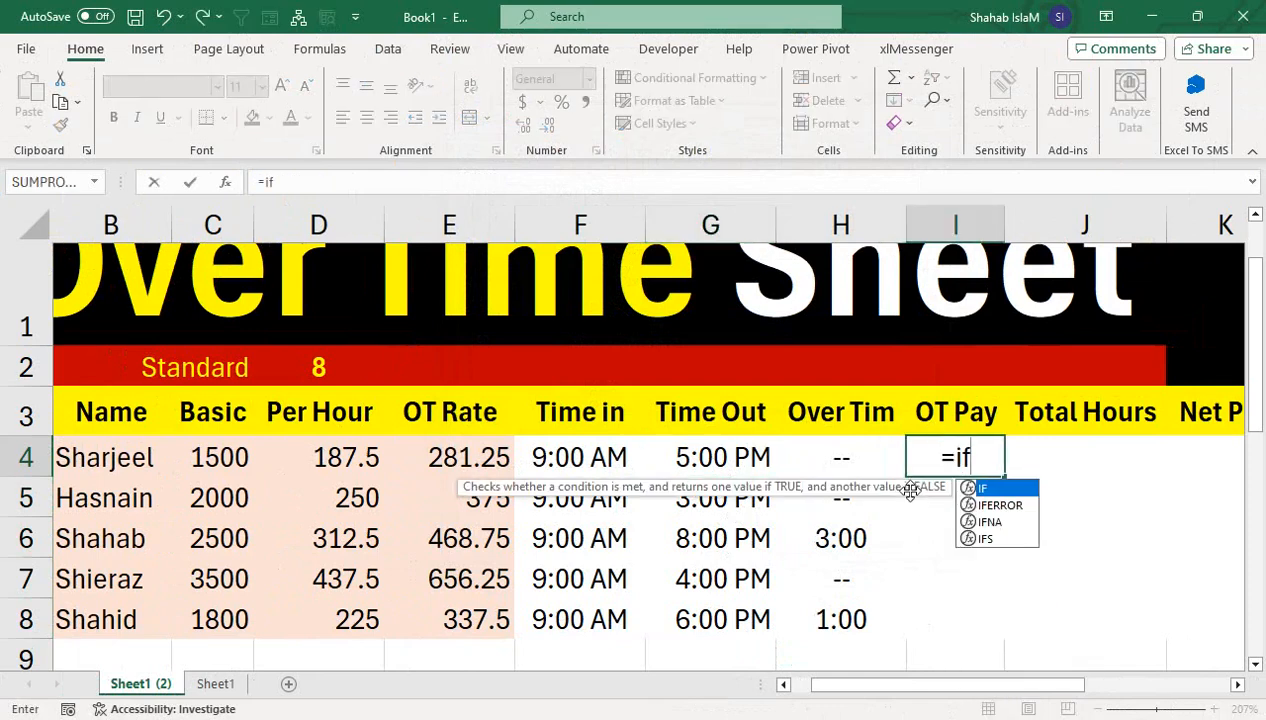
key("Down")
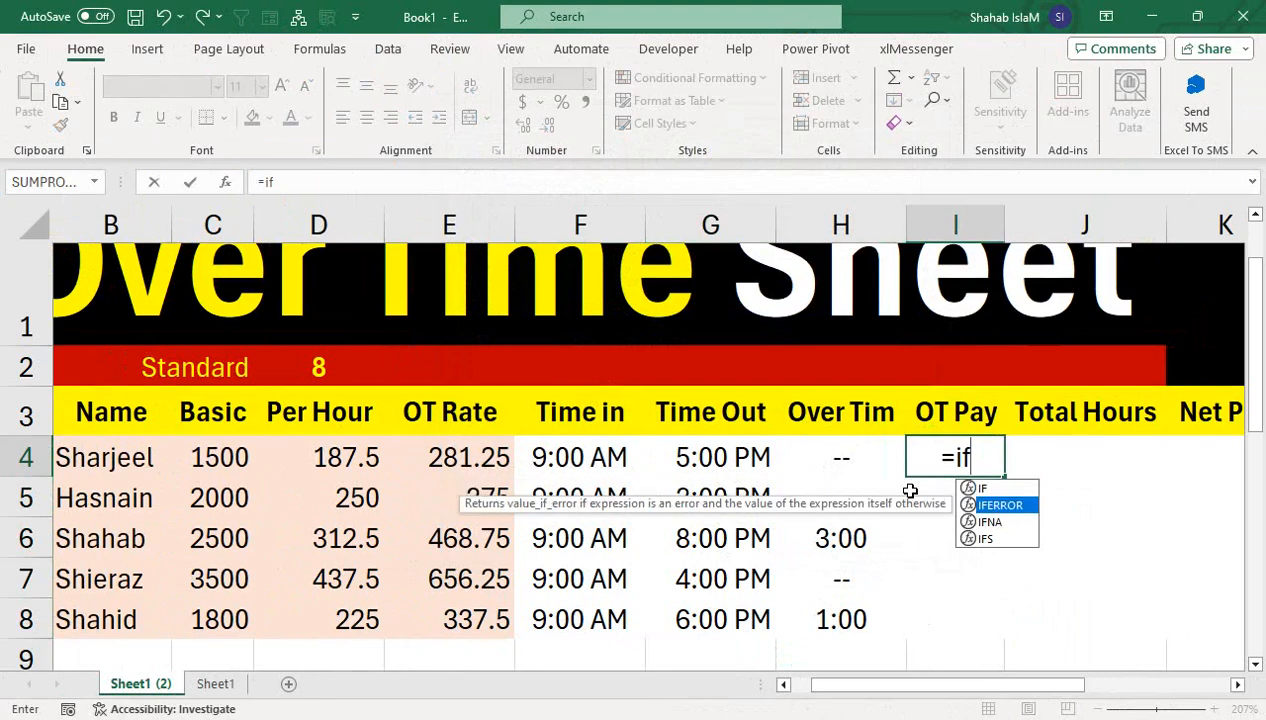
key("Tab")
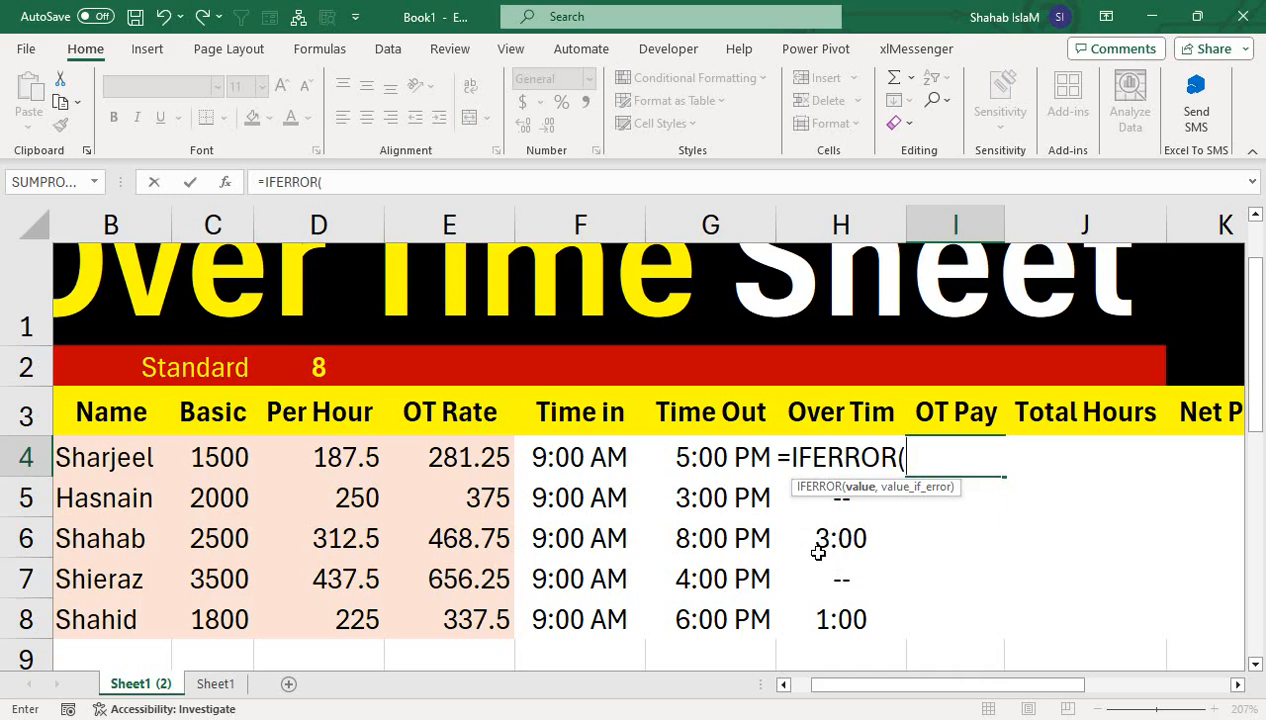
type("hour")
key("Tab")
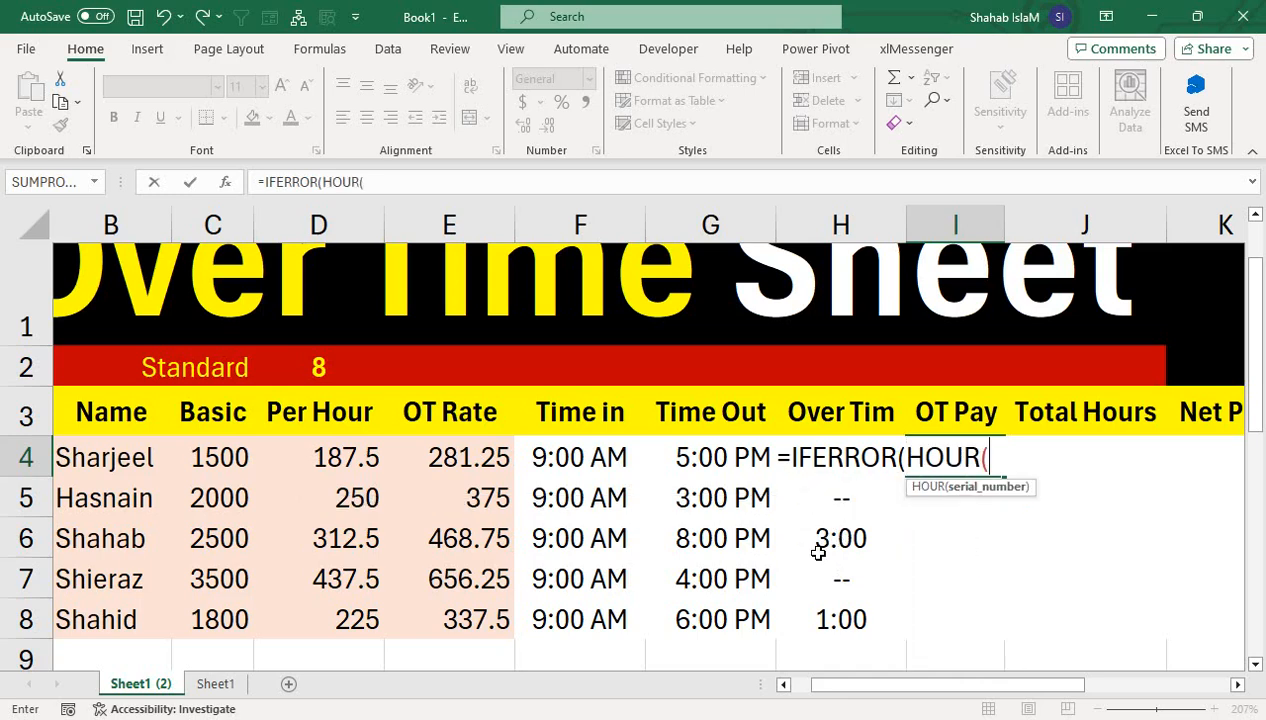
left_click(850, 427)
key("Down")
type(")")
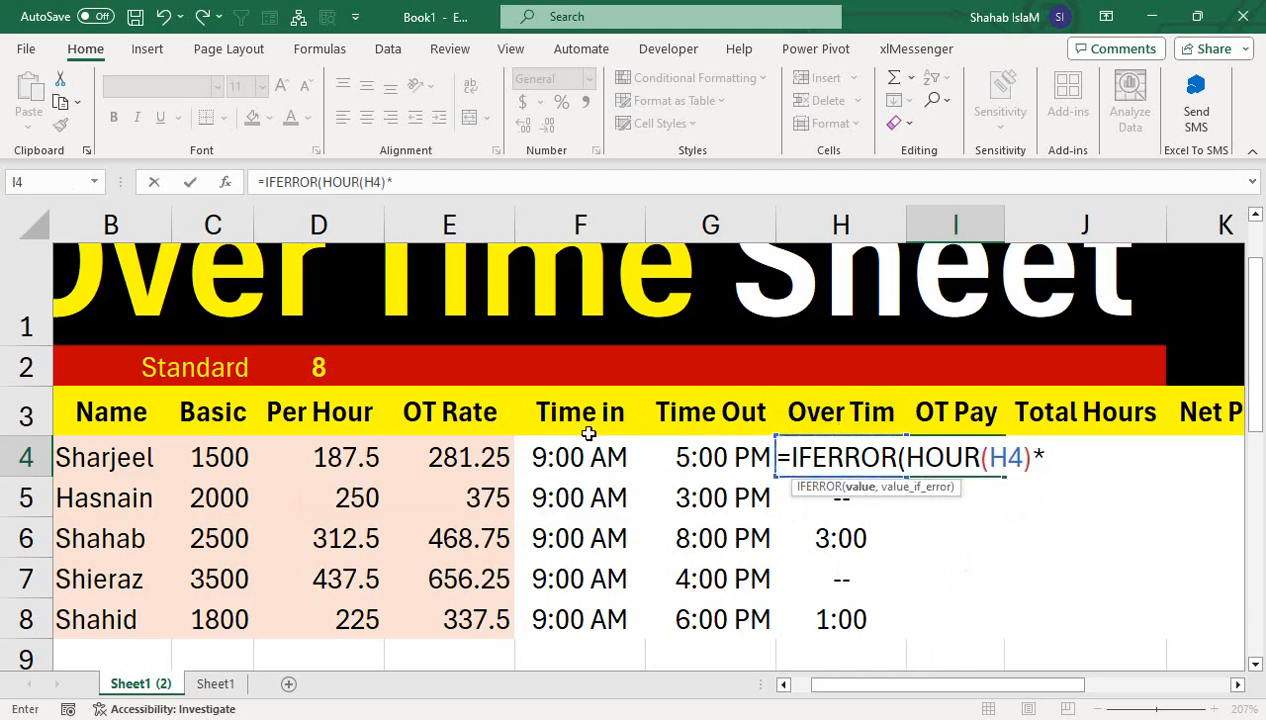
Step: Complete the I4 formula as =IFERROR(HOUR(H4)*E4,"--") and fill it down to I8
left_click(449, 459)
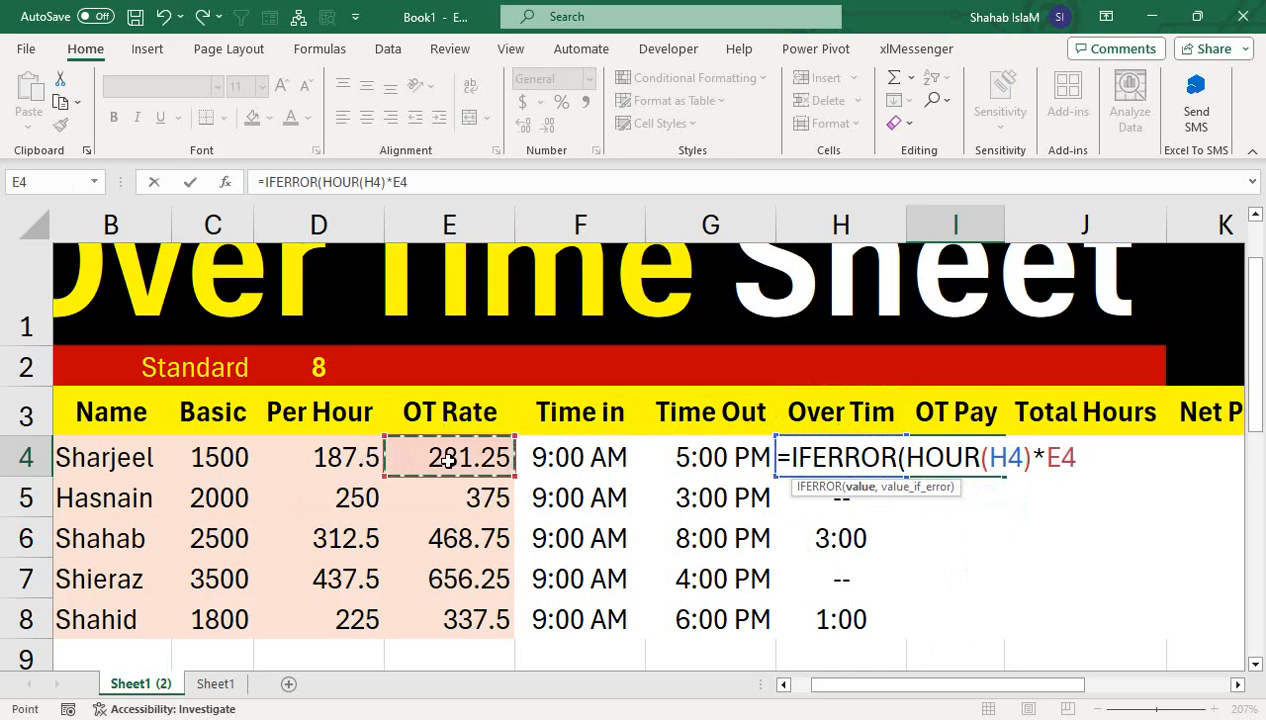
type(",")
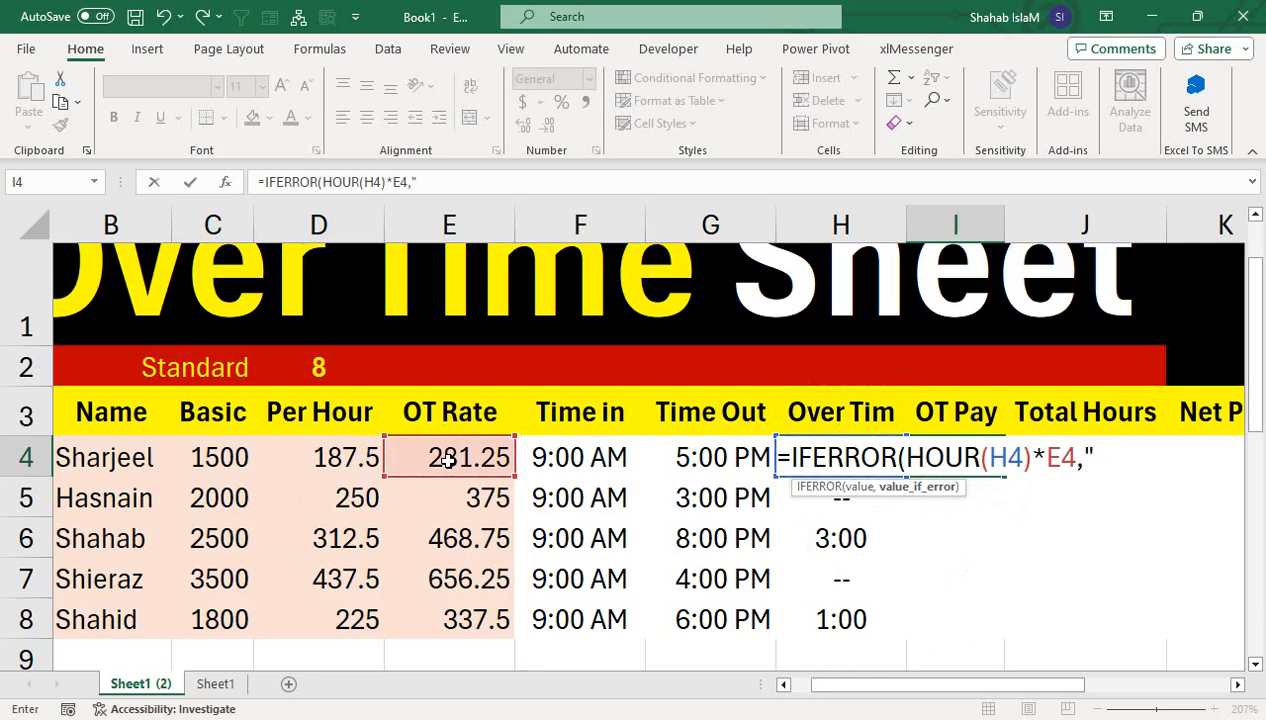
type("\"--\")")
key("Return")
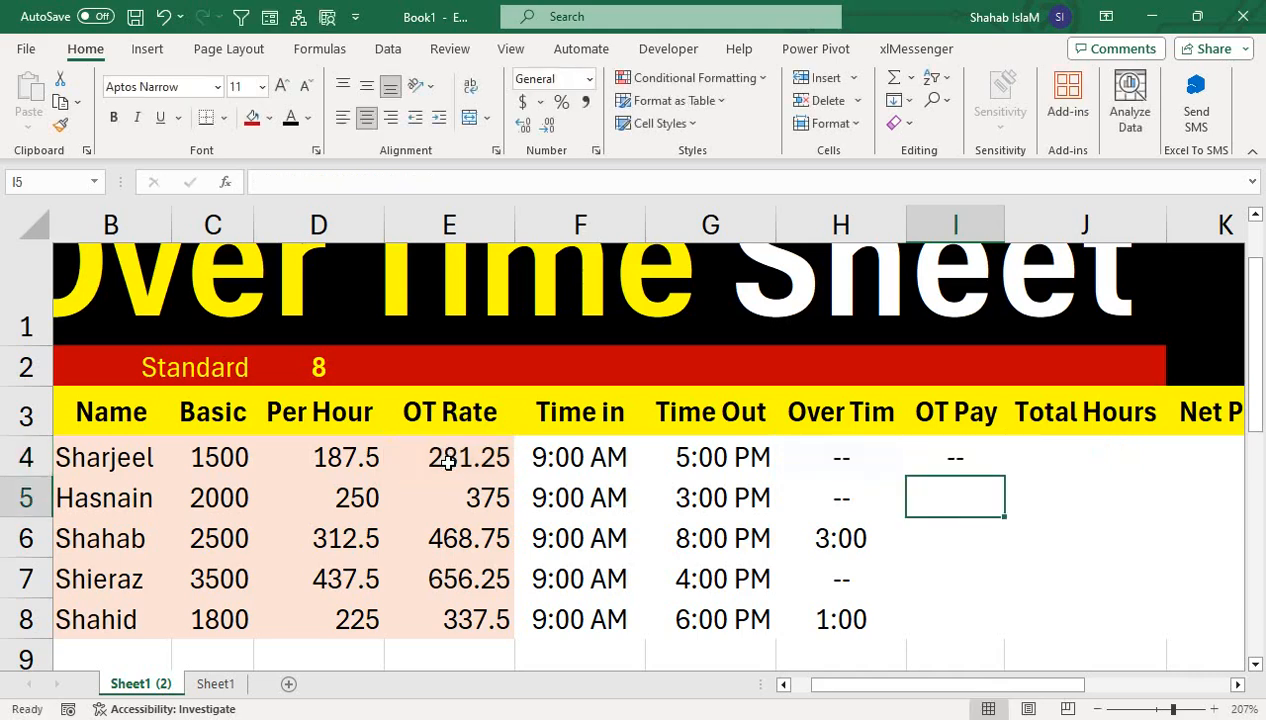
left_click(981, 447)
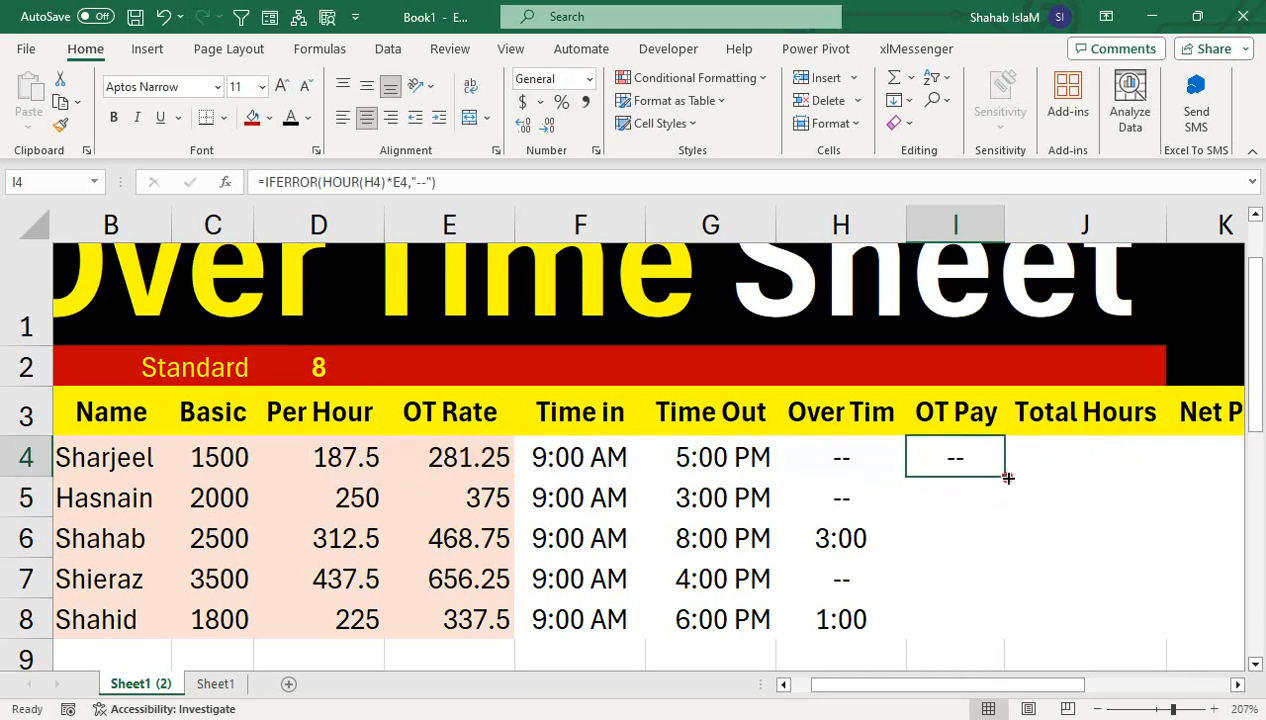
double_click(1008, 478)
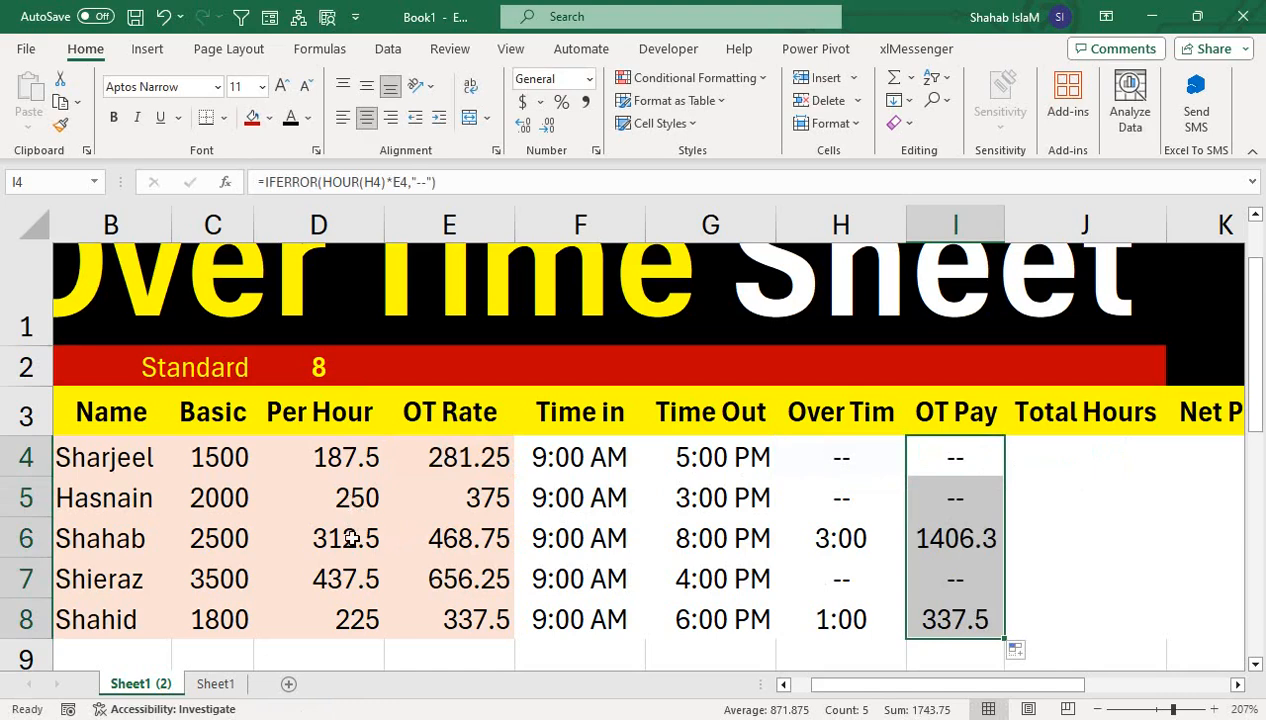
Step: Try multiplying the Per Hour rate by the overtime in J6 with =D6*H6, and clear the cell
left_click(838, 527)
left_click(1024, 535)
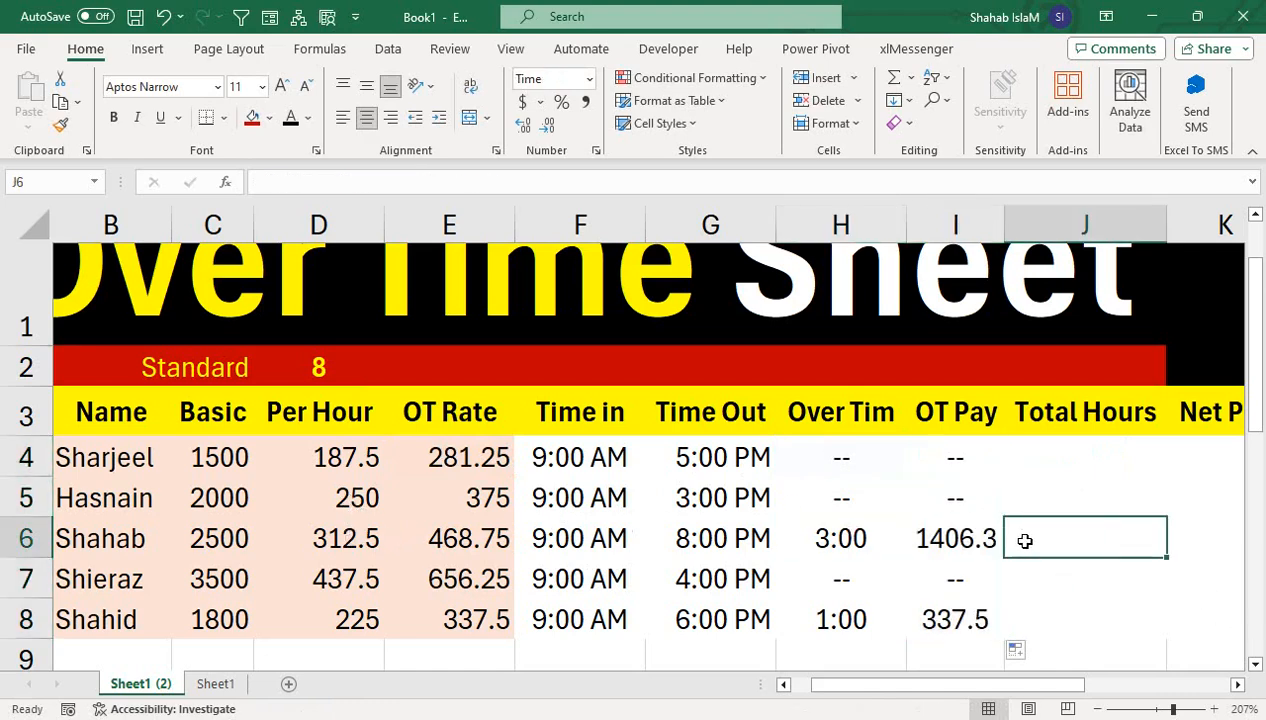
type("=")
left_click(325, 539)
type("*")
left_click(836, 518)
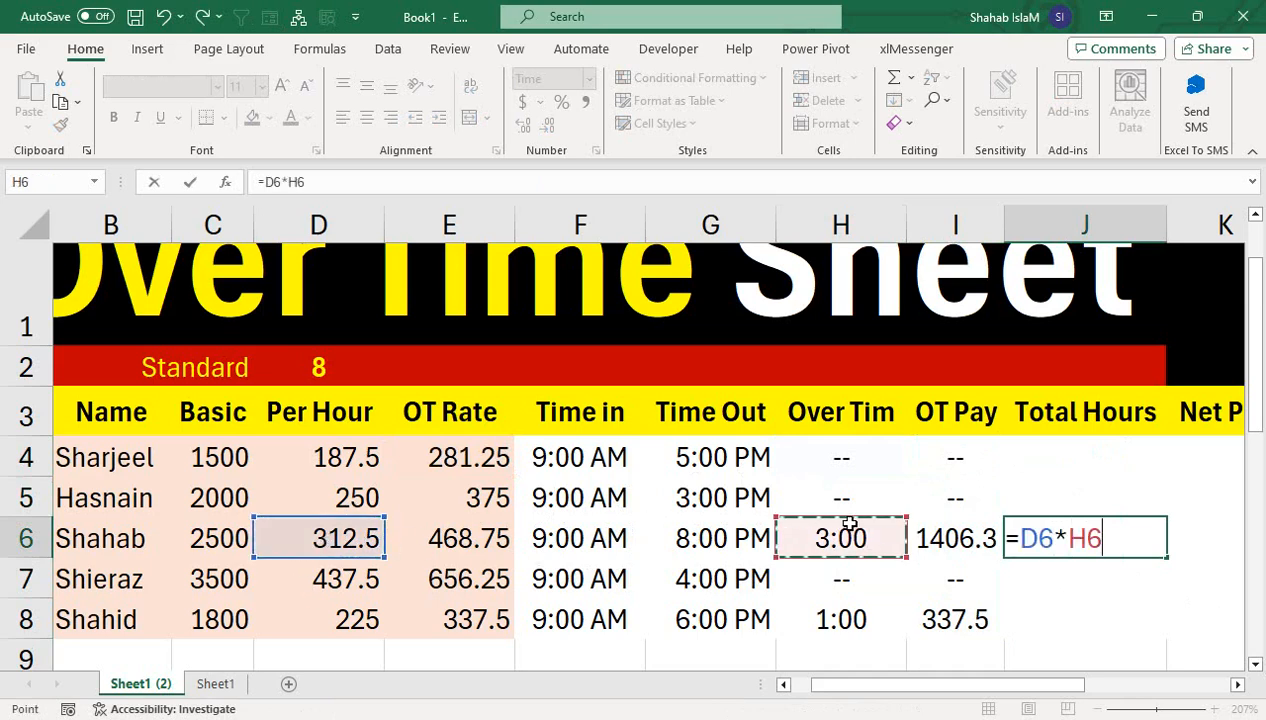
key("Return")
left_click(1040, 537)
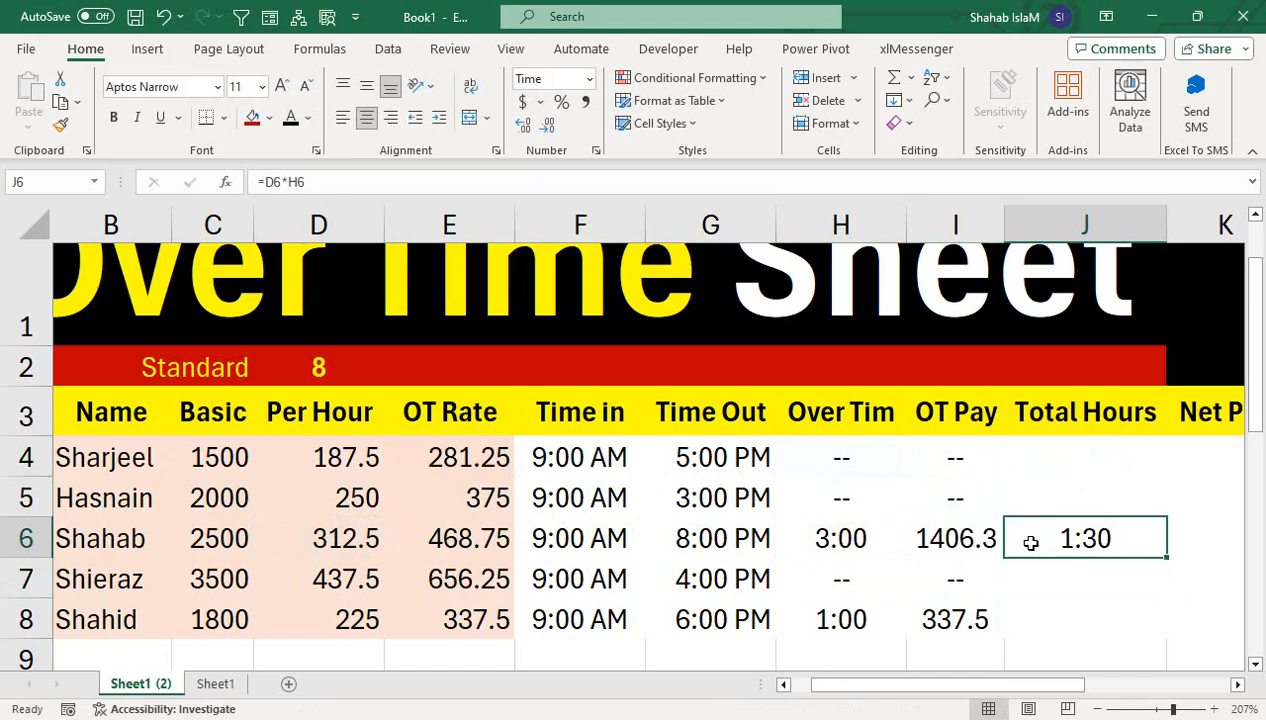
key("Delete")
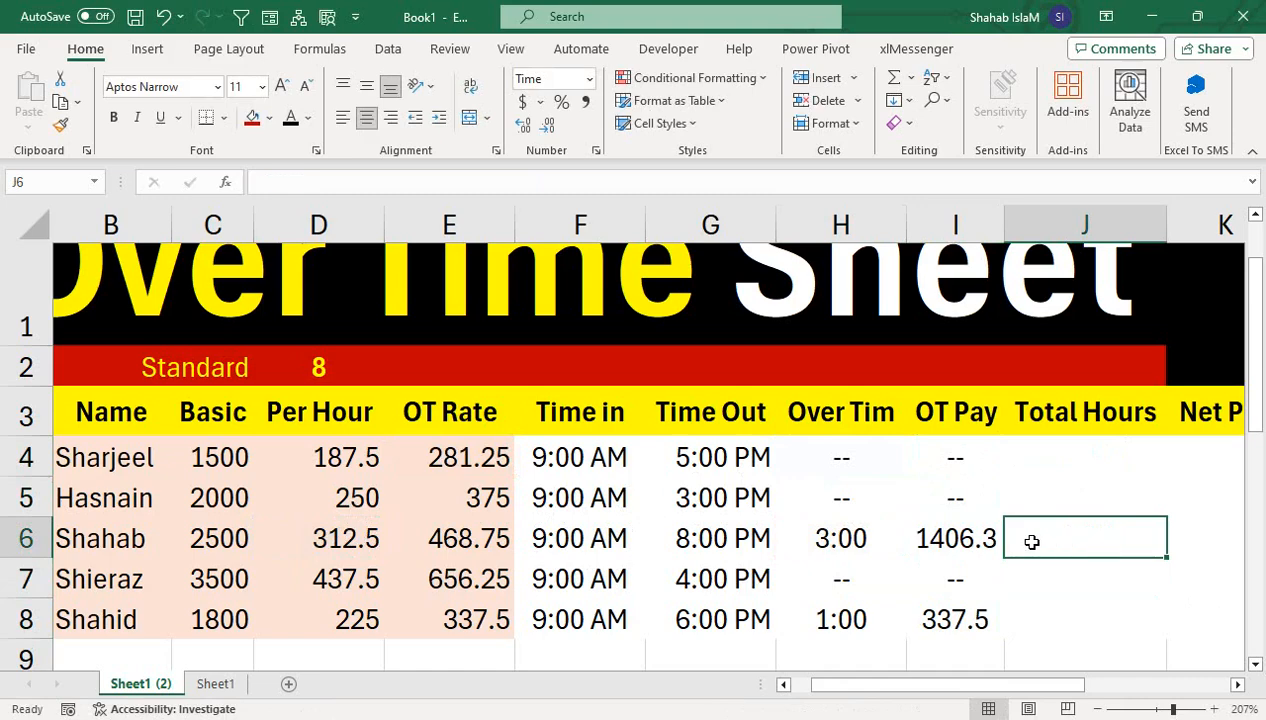
Step: Try the formula =HOUR(H6)*D6 in J6 and format the cell as General
type("=hoyu")
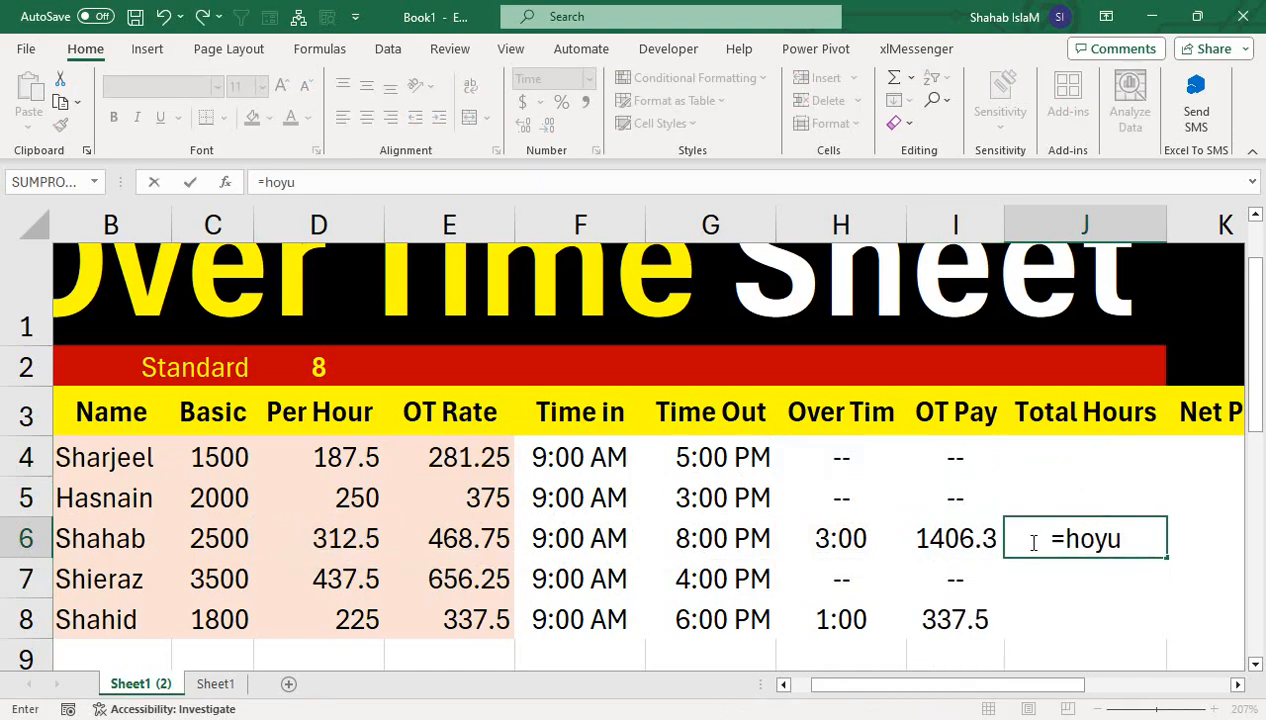
key("Tab")
left_click(1031, 541)
type("=hour")
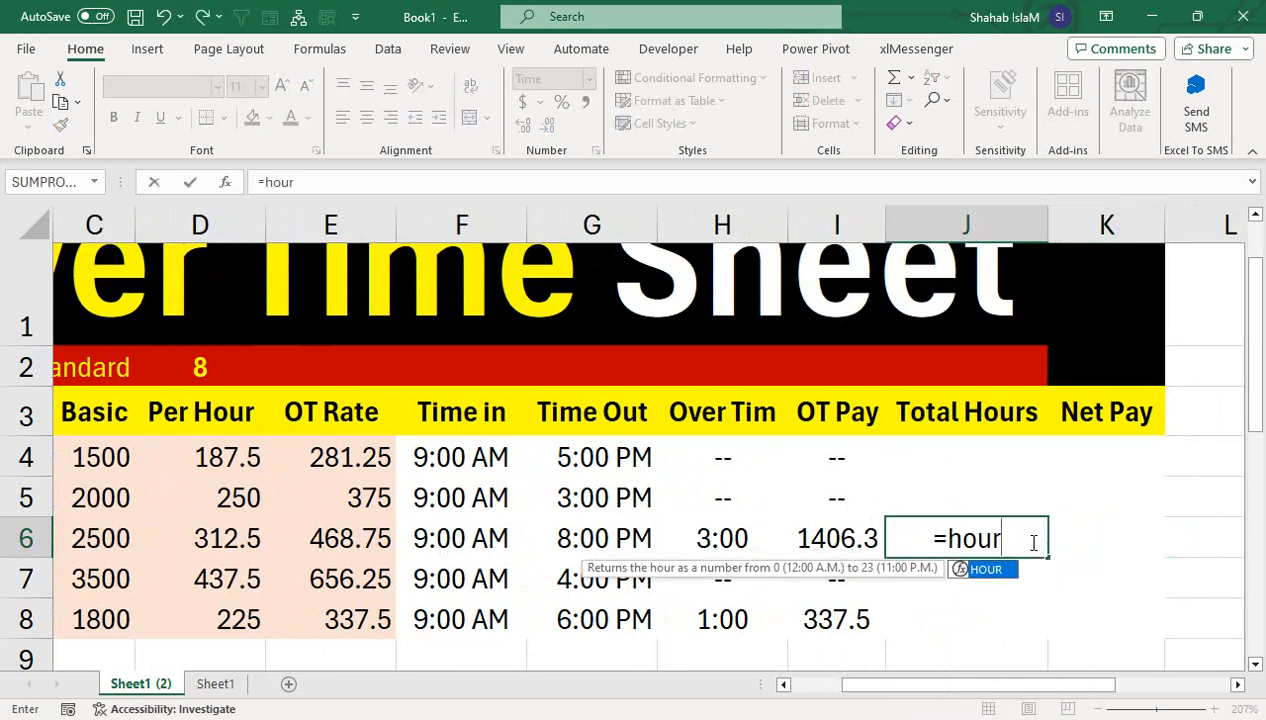
key("Tab")
left_click(745, 525)
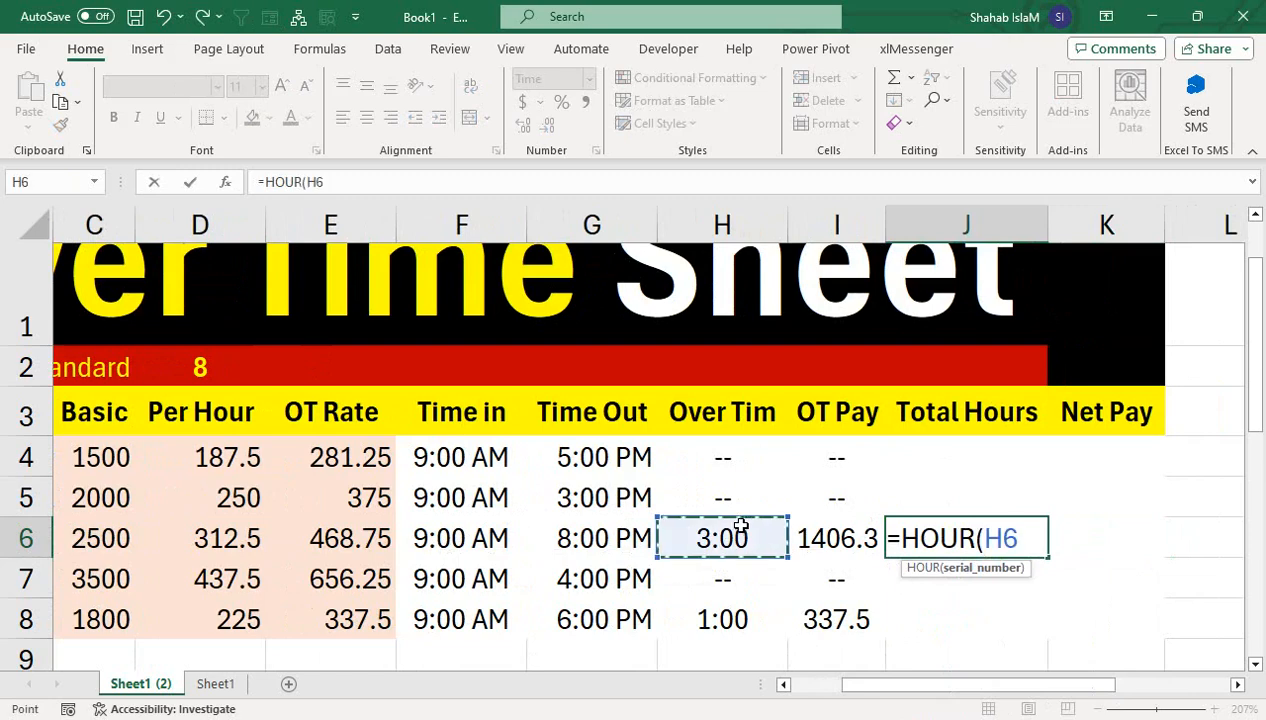
type(")*")
left_click(190, 537)
key("Return")
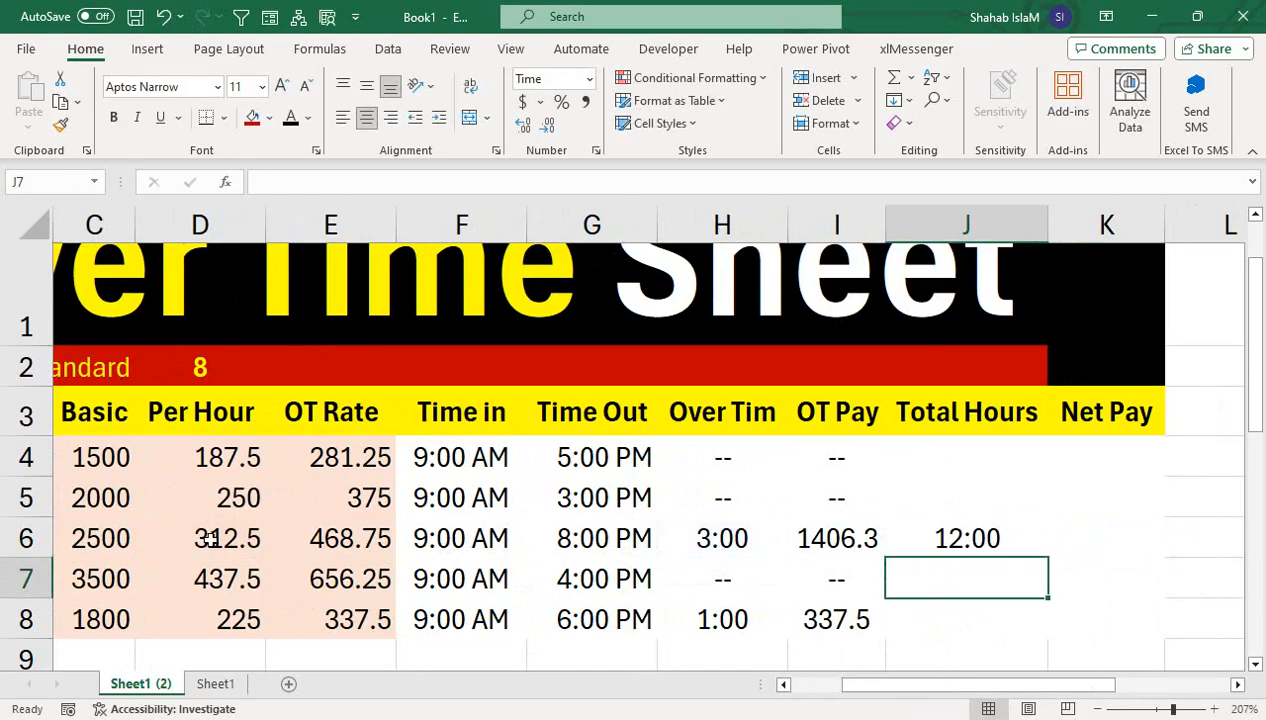
left_click(970, 532)
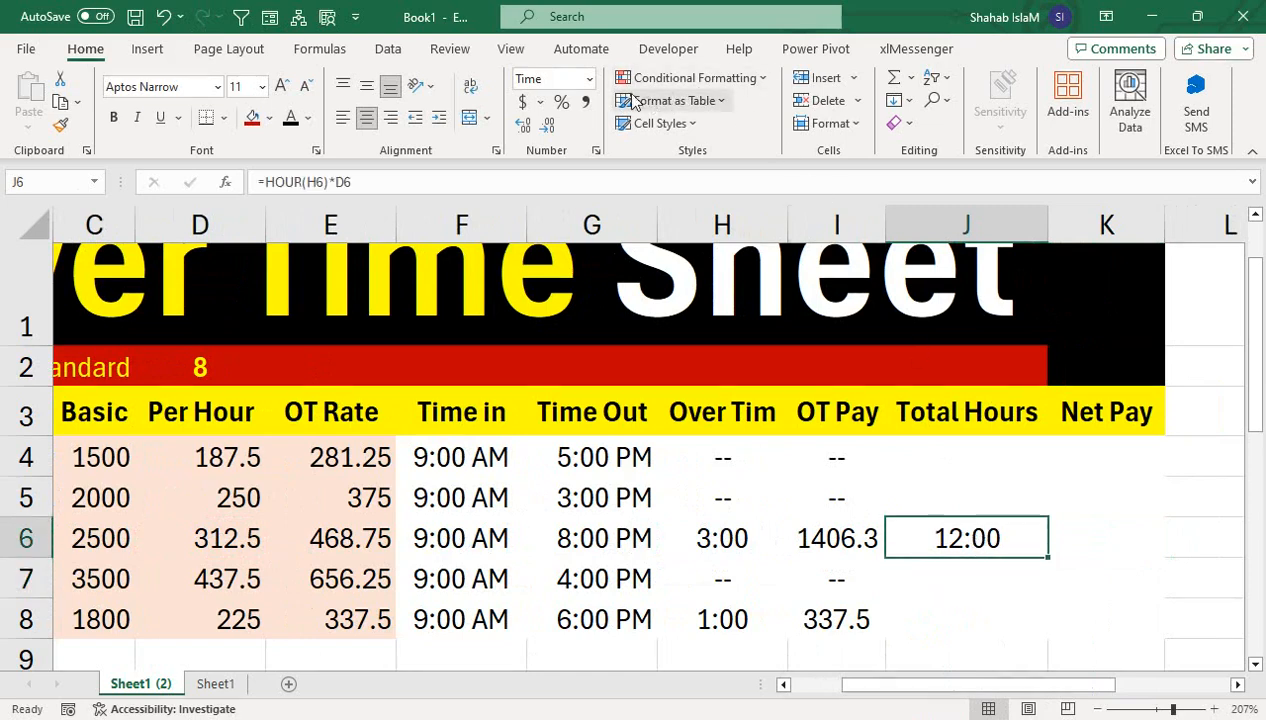
left_click(590, 80)
left_click(588, 104)
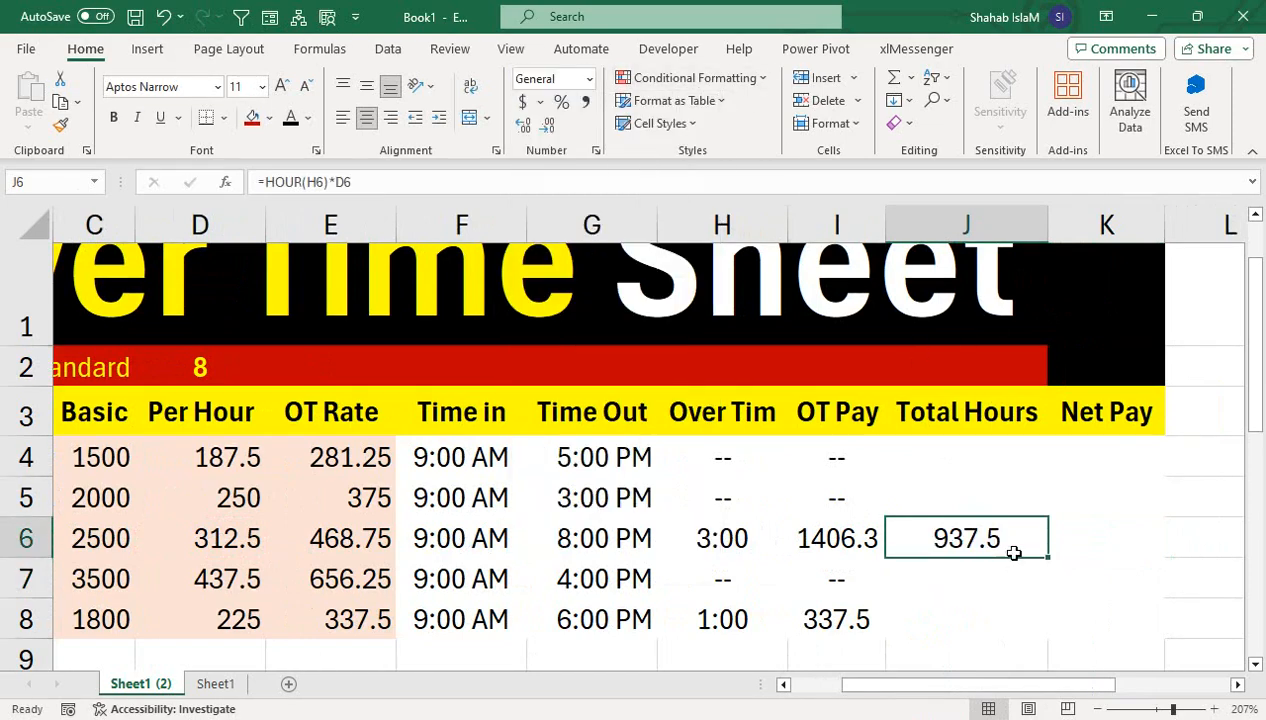
Step: Try the OT Rate in the J6 test formula, making it =HOUR(H6)*E6, and format the cell as General
double_click(947, 540)
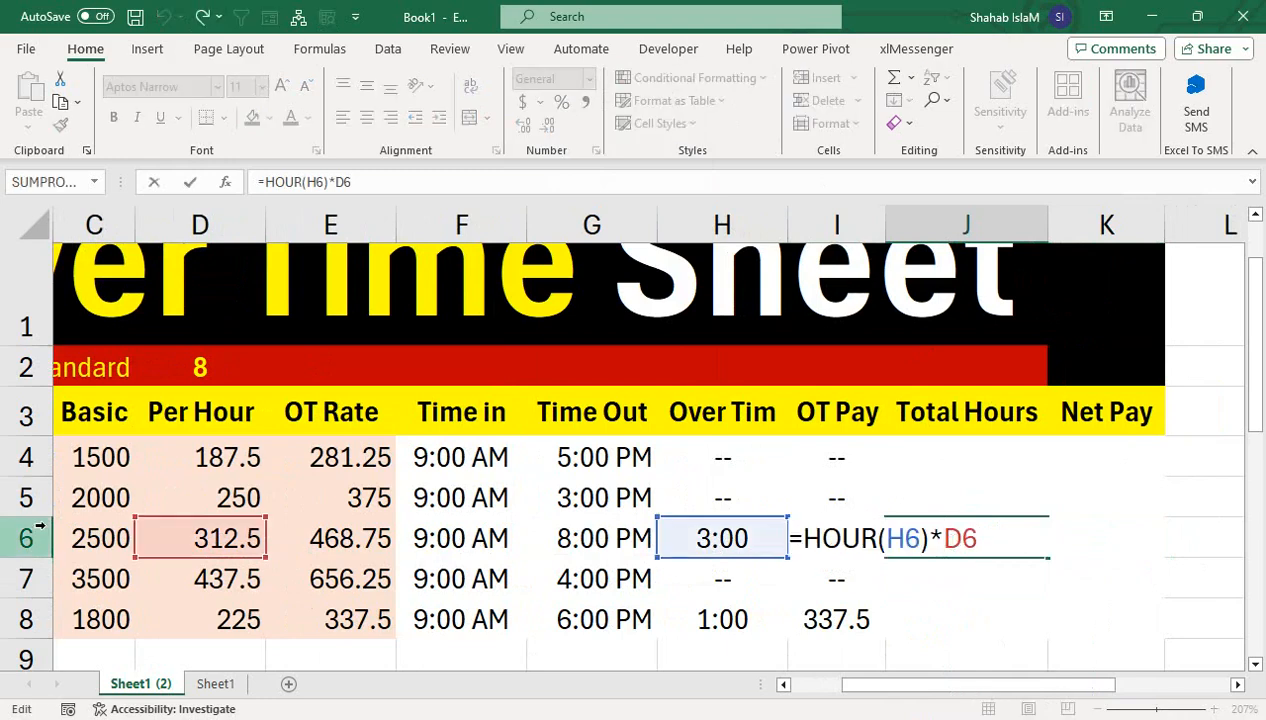
left_click_drag(976, 538, 944, 538)
left_click(328, 532)
key("Return")
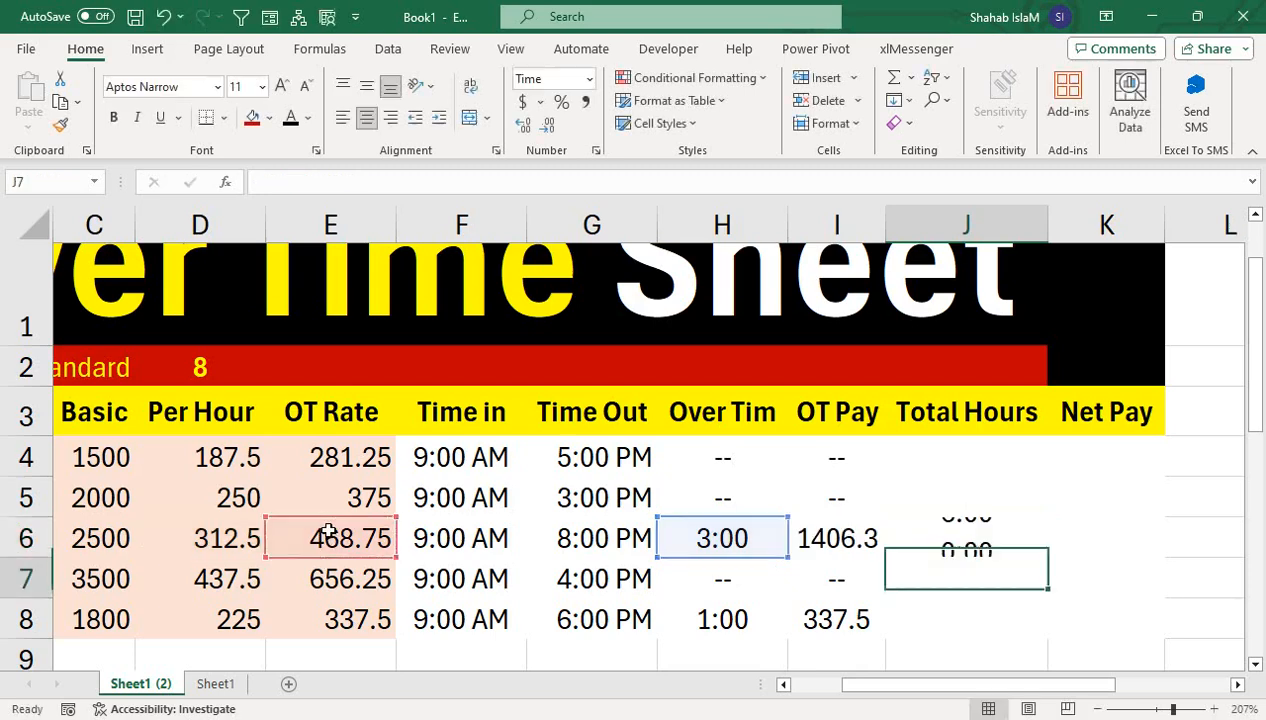
left_click(960, 530)
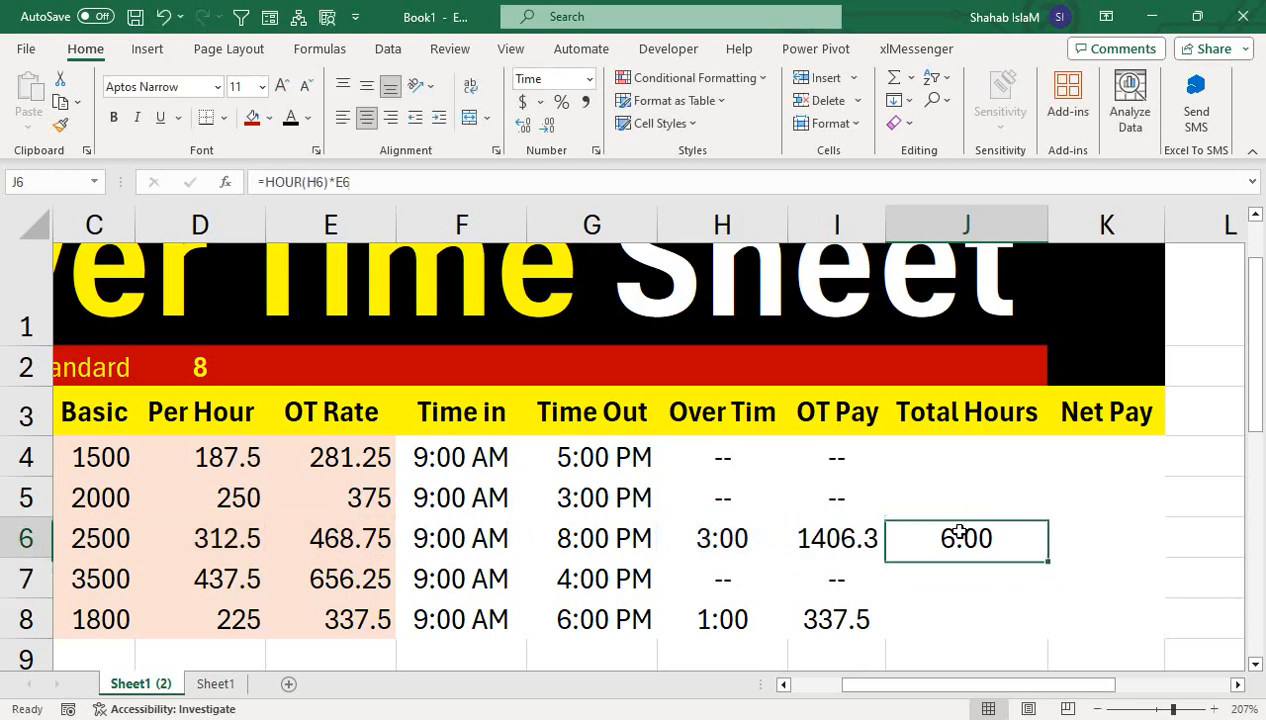
left_click(589, 78)
left_click(597, 110)
Step: Clear the test formula from J6, keeping the OT Pay formula in I6
left_click_drag(856, 536, 897, 538)
key("Delete")
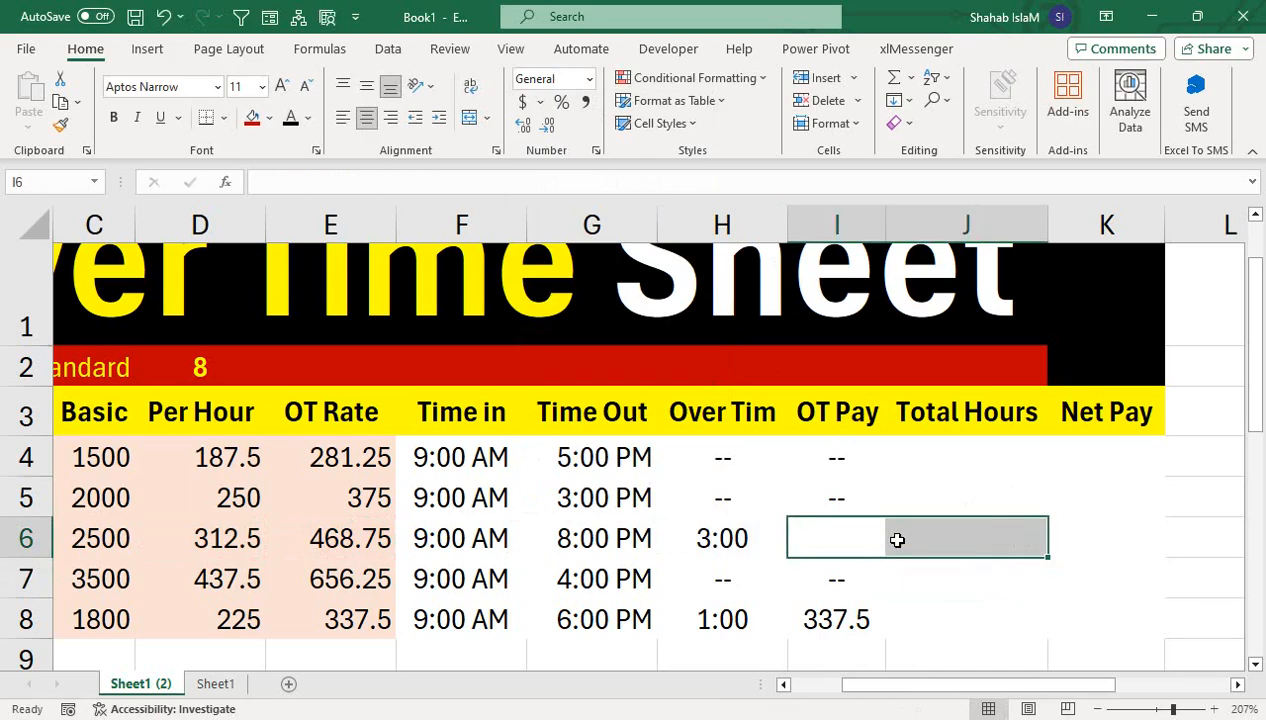
key("ctrl+z")
left_click(929, 537)
key("Delete")
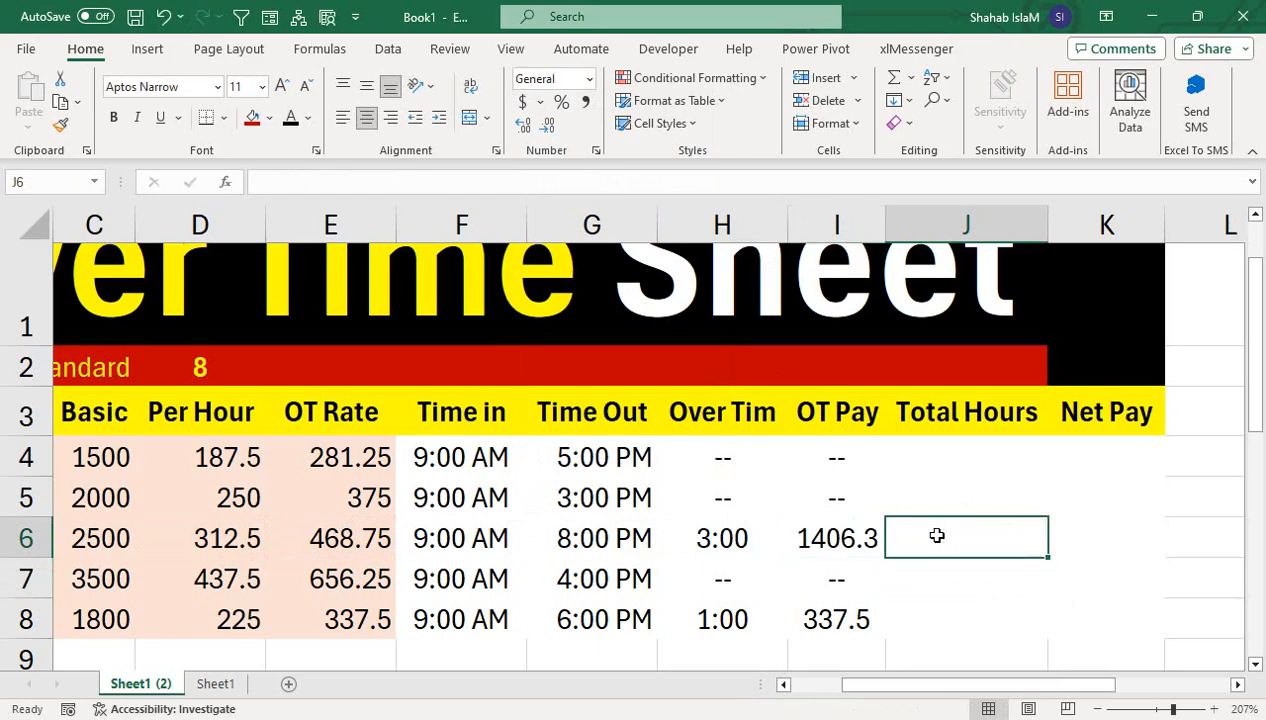
Step: Start an IF formula in the Total Hours cell J4 with the worked time in its logical test, =IF((G4-F4)
left_click_drag(1242, 302, 1256, 322)
left_click_drag(943, 694, 917, 669)
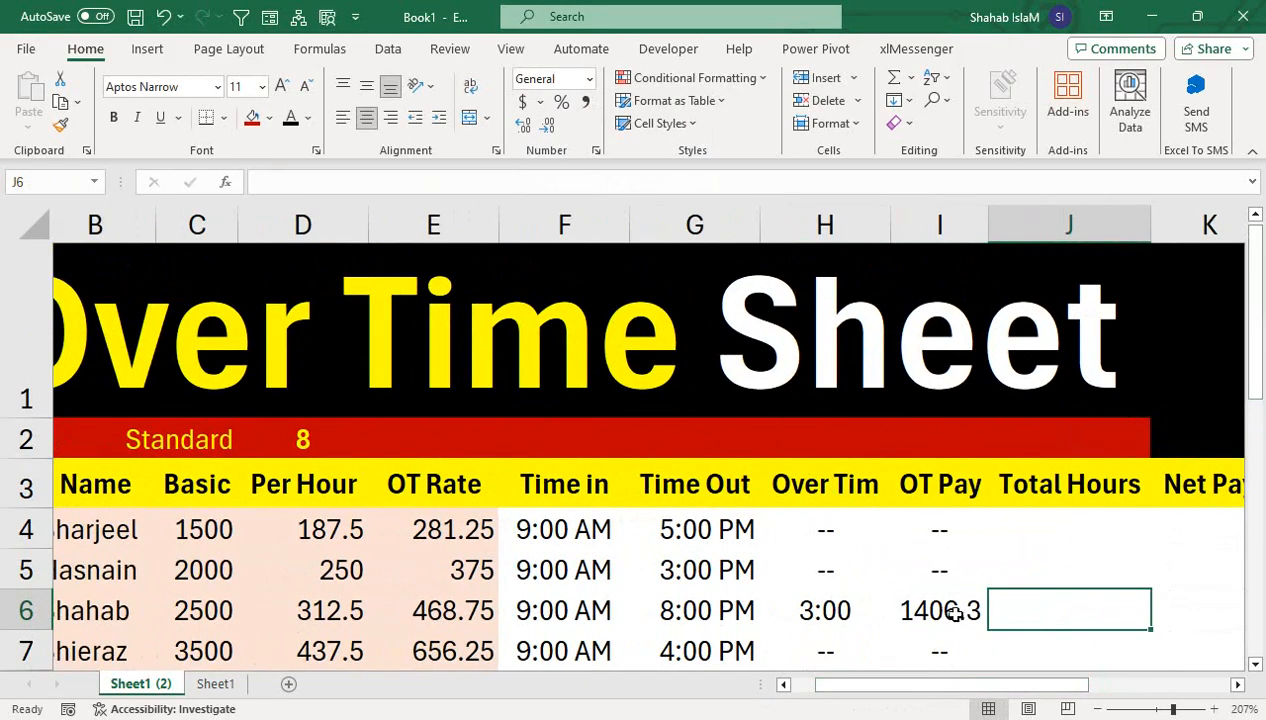
left_click(1030, 519)
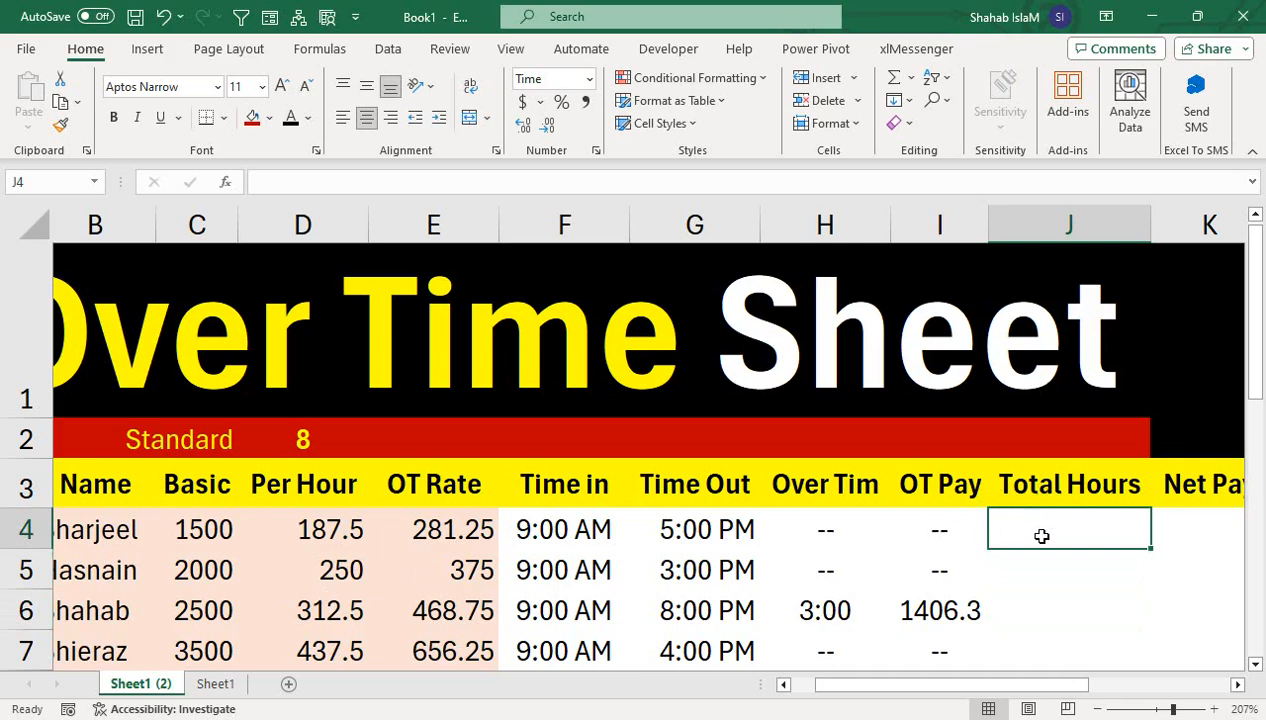
type("=if")
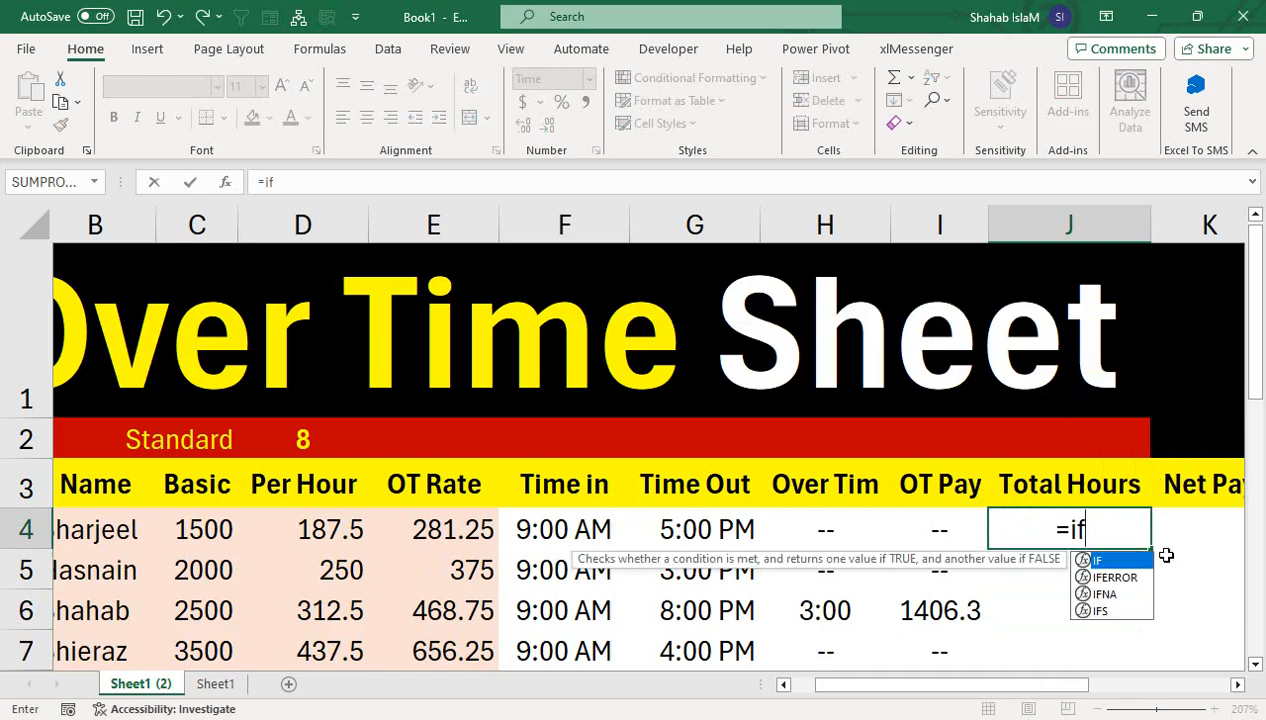
key("Tab")
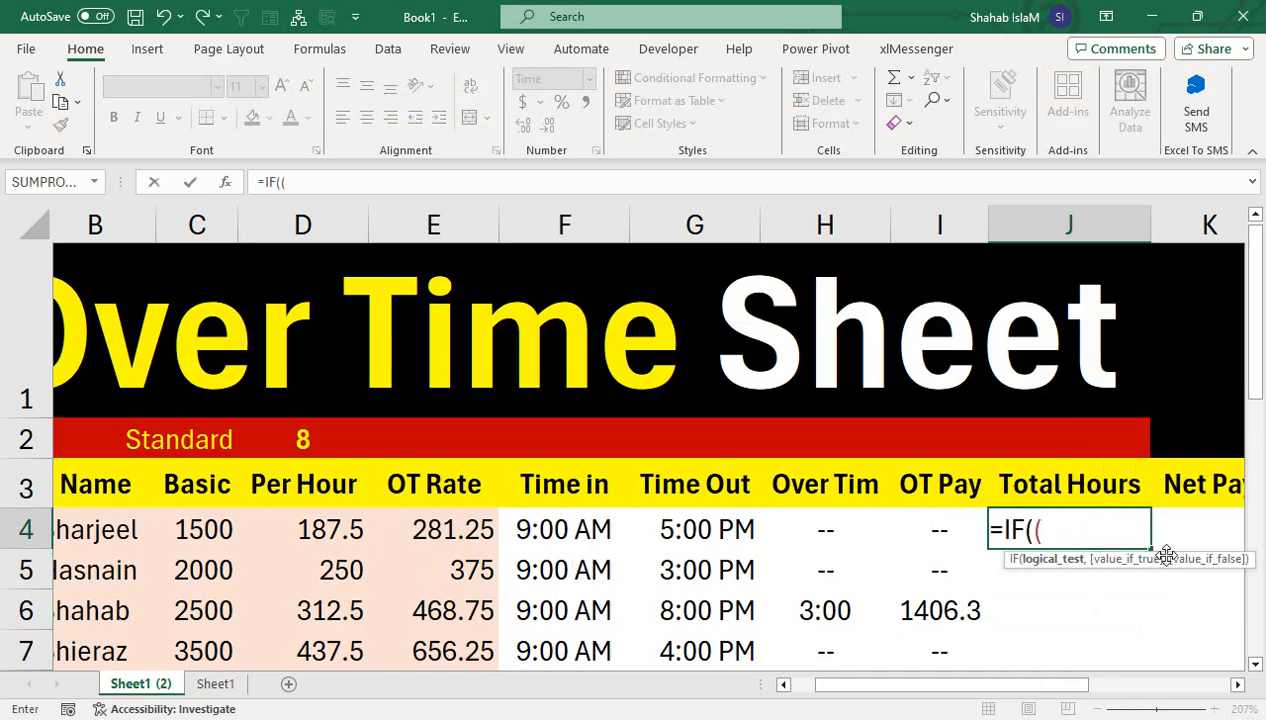
type("(")
left_click(653, 520)
type("-")
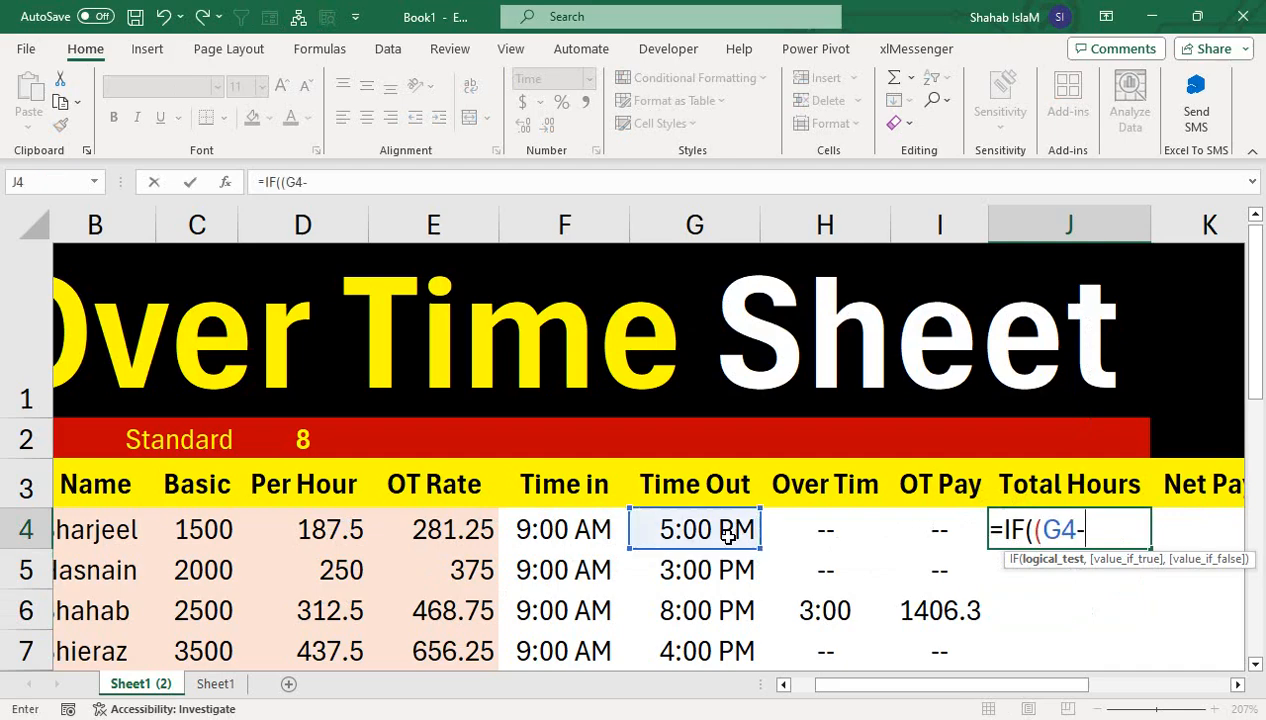
left_click(541, 537)
type(")")
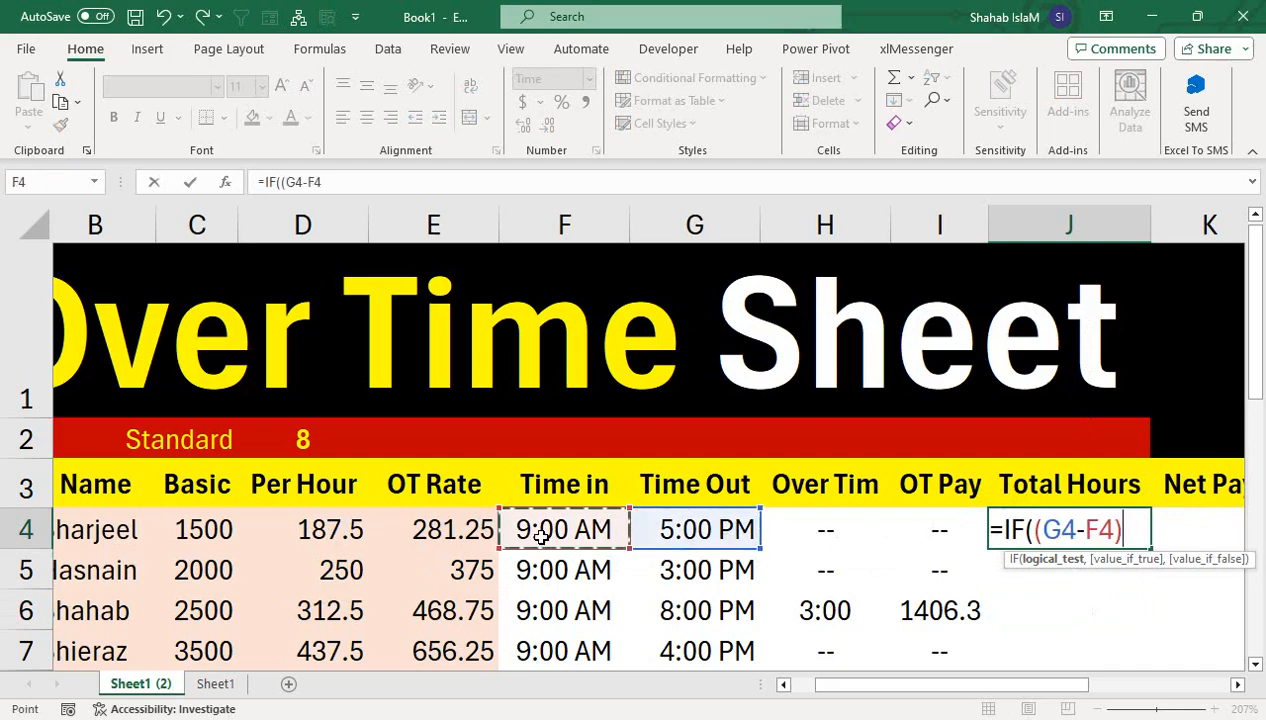
Step: Complete the logical test in J4 by comparing the worked time with the 8-hour limit, <=TIME(8,0,0)
type("<=")
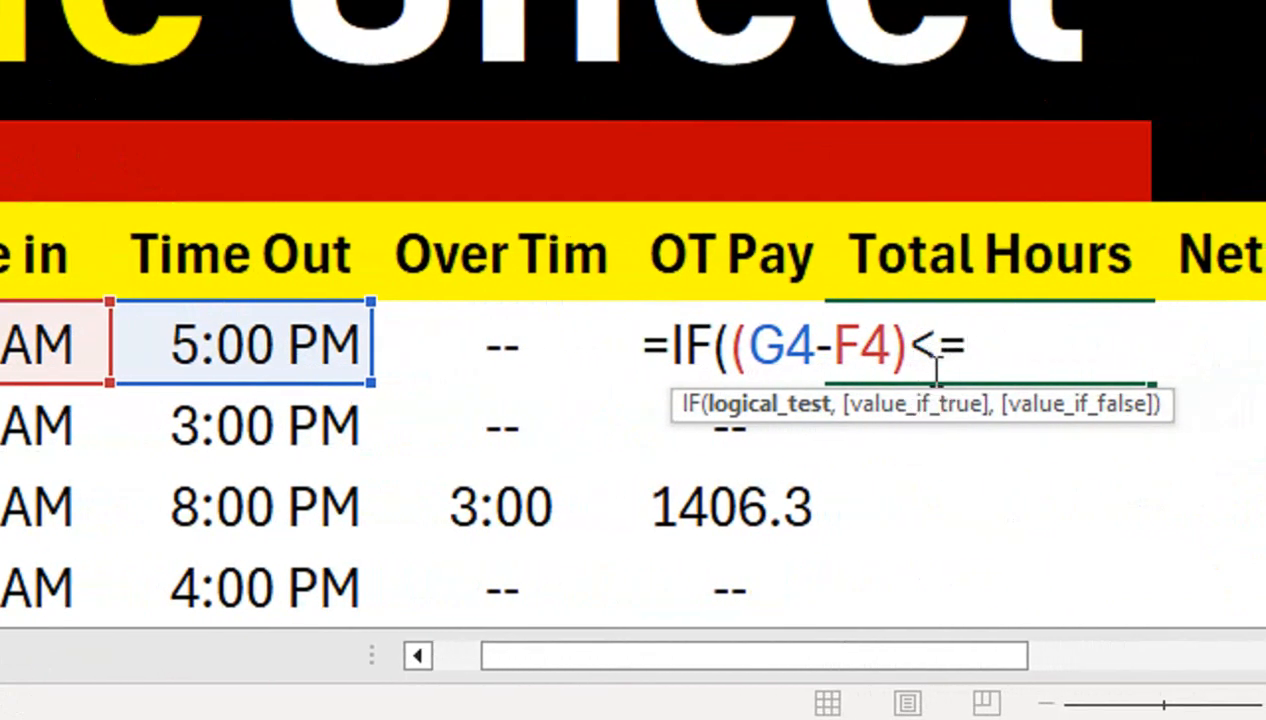
type("tim")
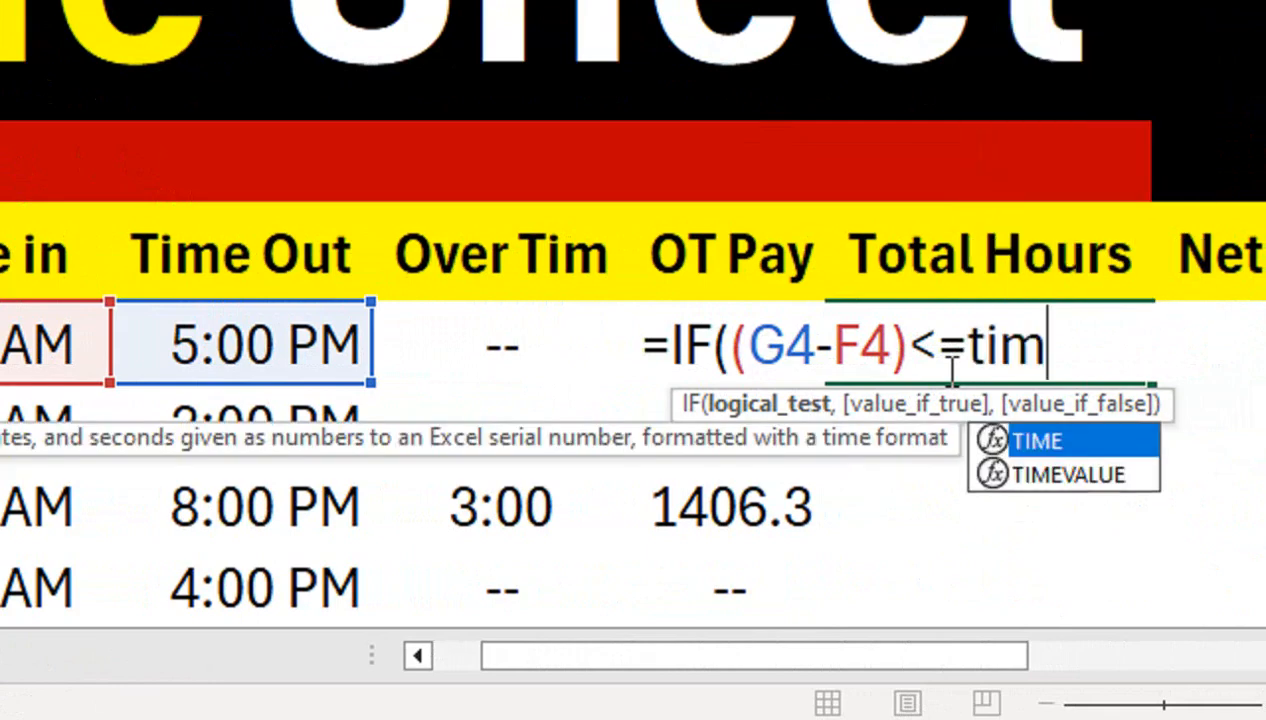
key("Tab")
type("8,0,")
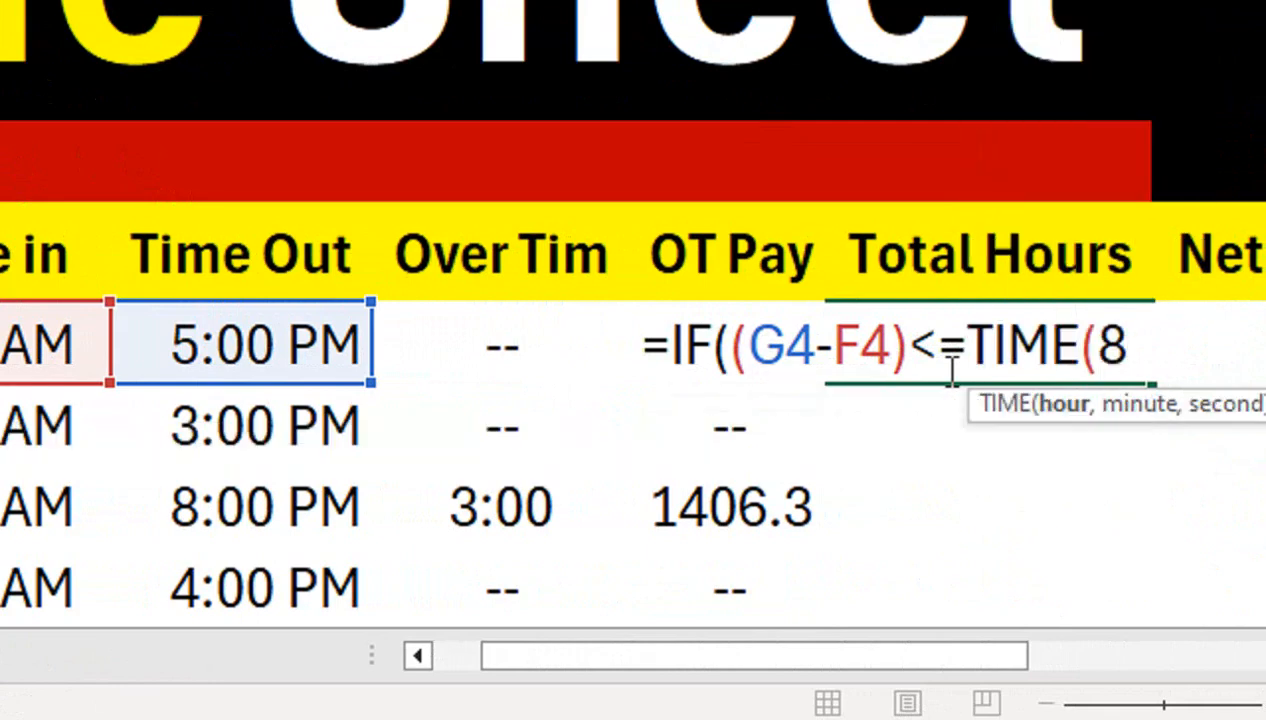
type("0),")
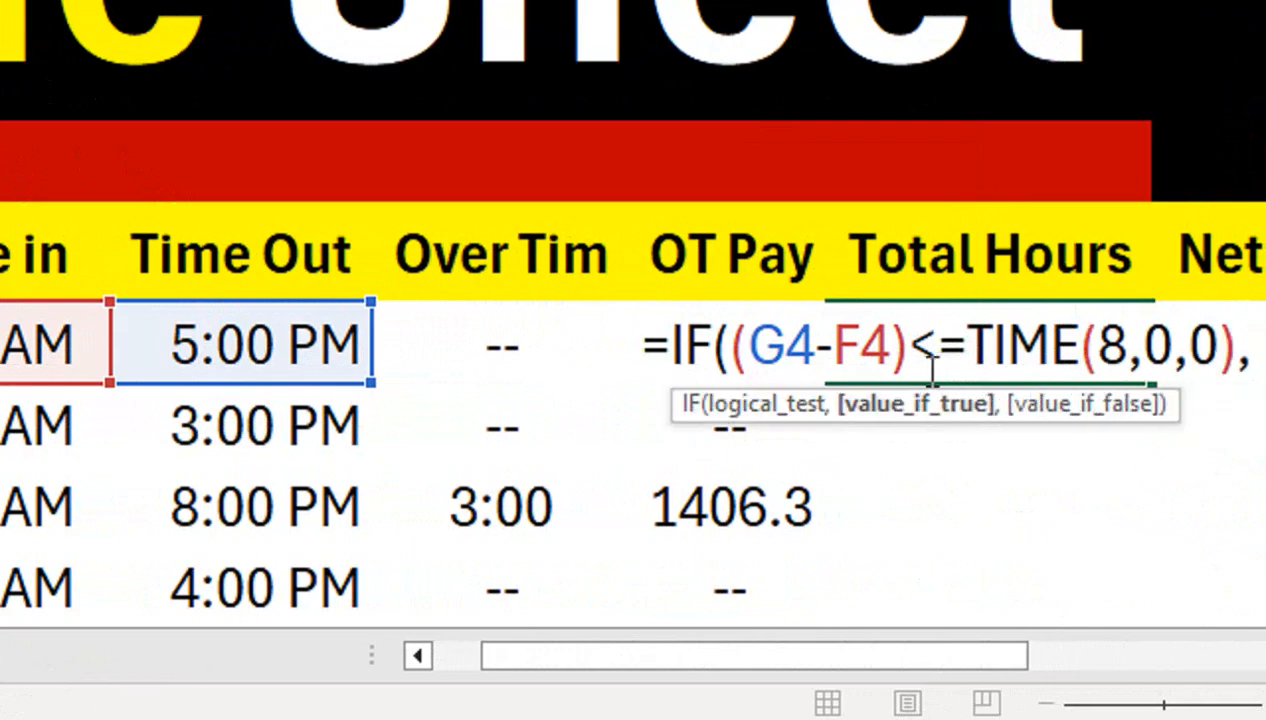
Step: Add Time Out minus Time in, G4-F4, as the value-if-true argument of the J4 formula
left_click(308, 345)
type("-")
left_click(20, 345)
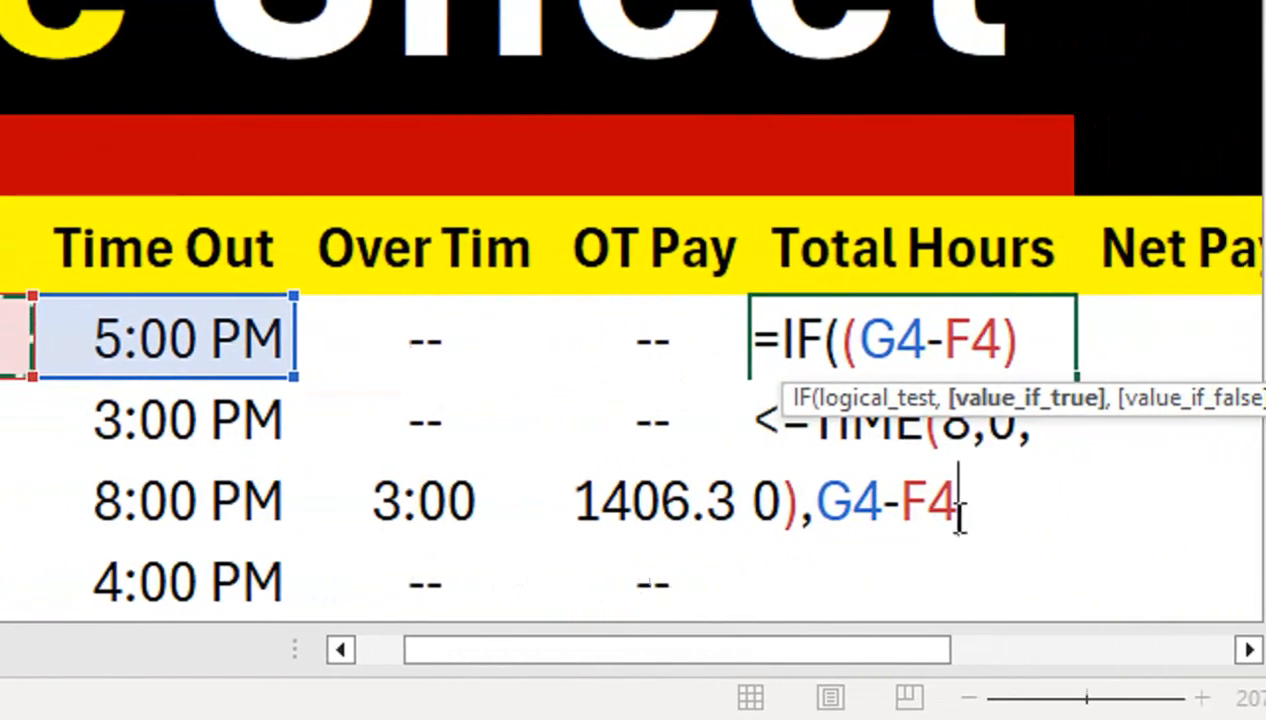
type(",")
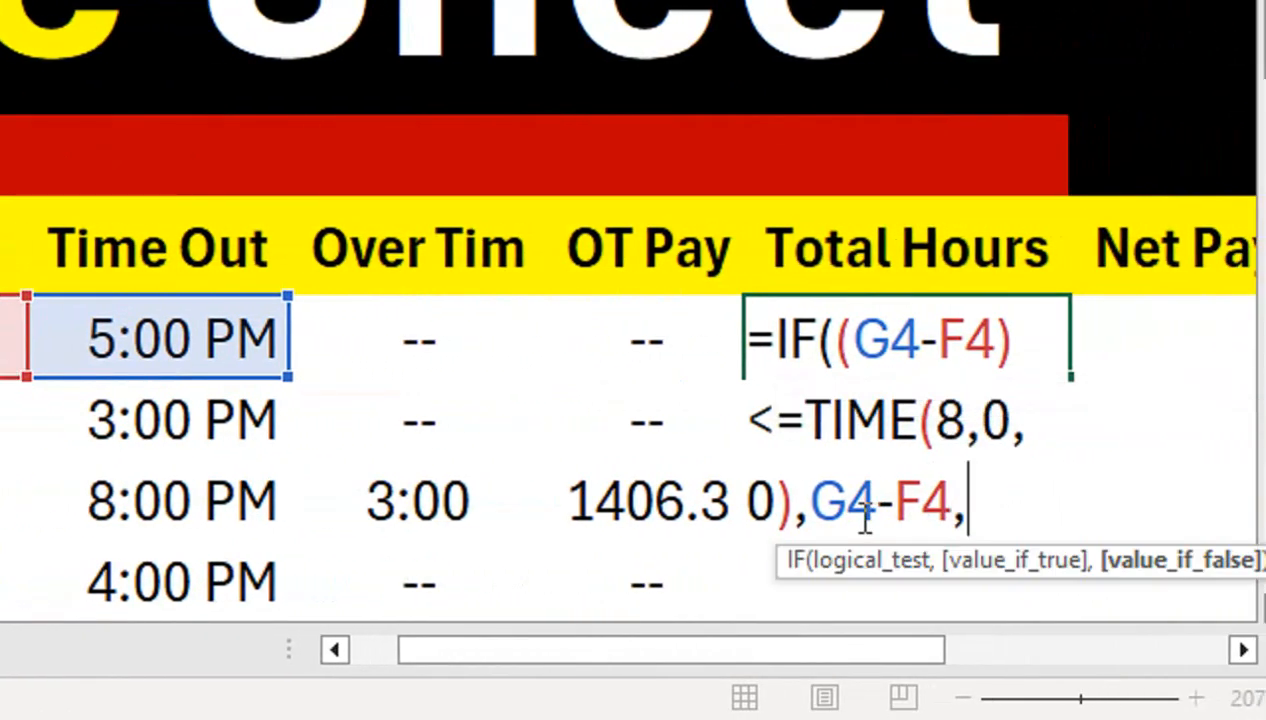
Step: Add TIME(8,0,0) as the value-if-false argument and enter the J4 formula =IF((G4-F4)<=TIME(8,0,0),G4-F4,TIME(8,0,0))
type("y")
key("BackSpace")
type("t")
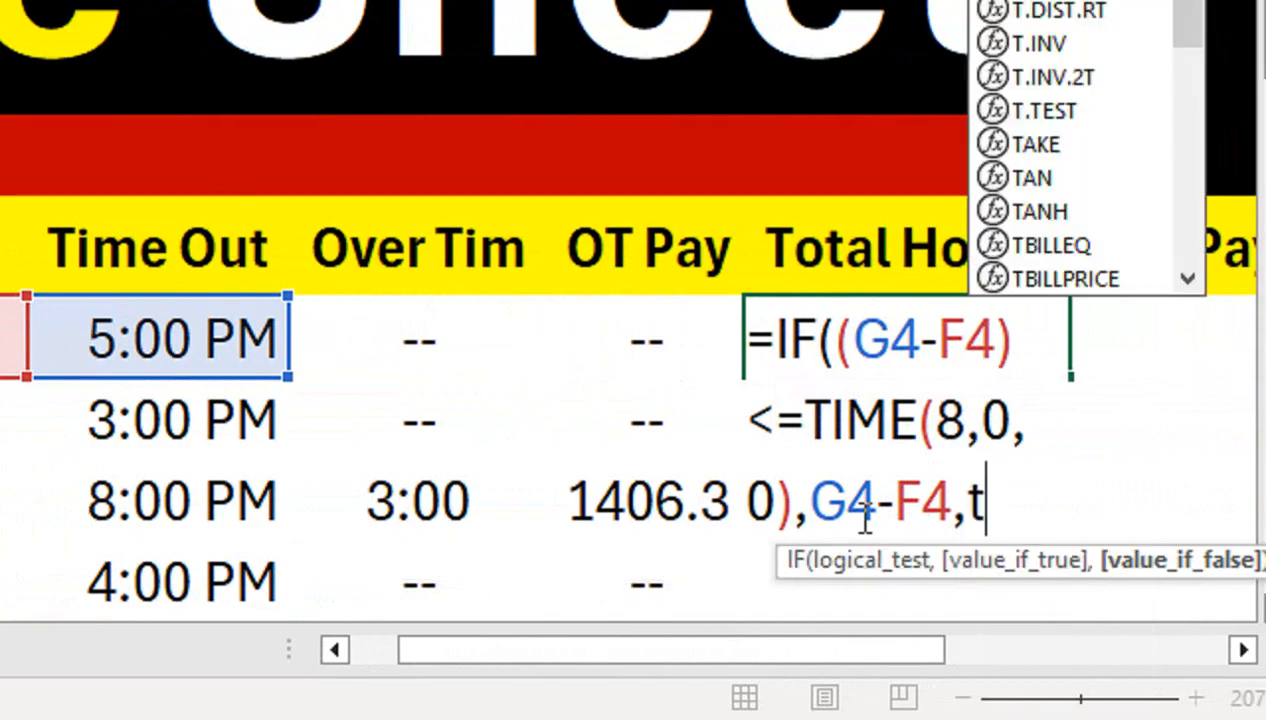
type("im")
key("Tab")
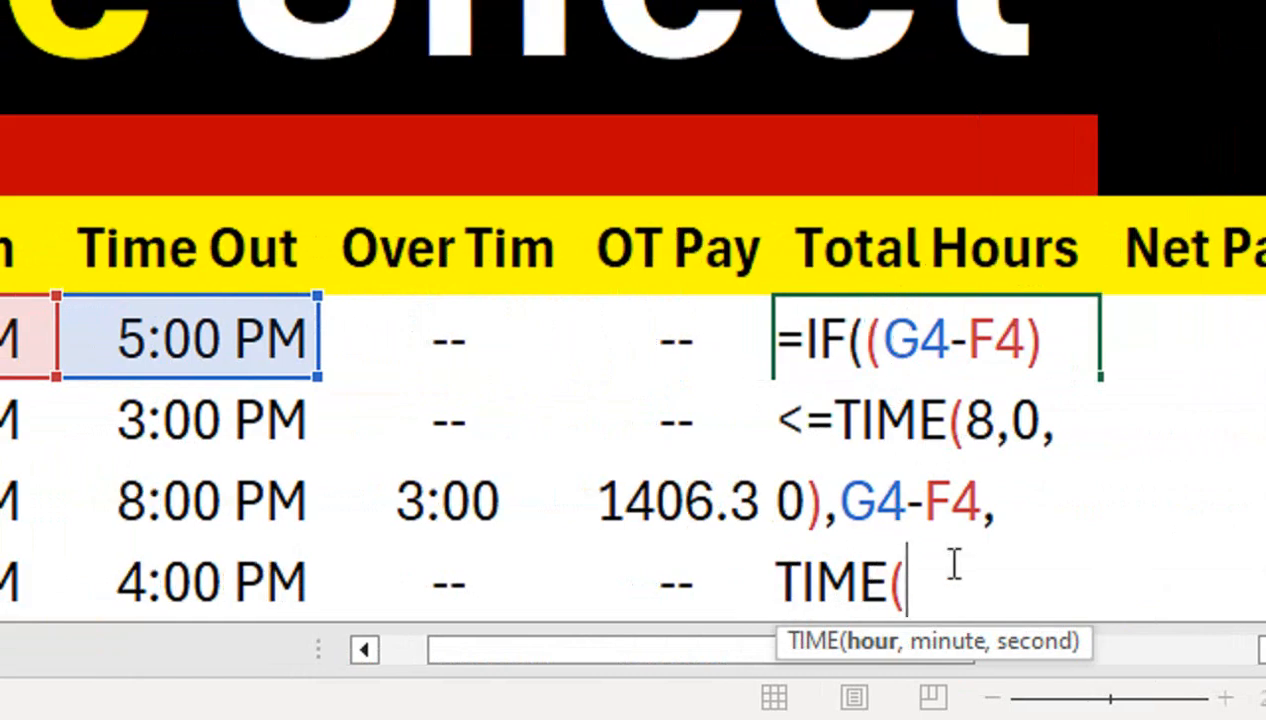
type("8,0")
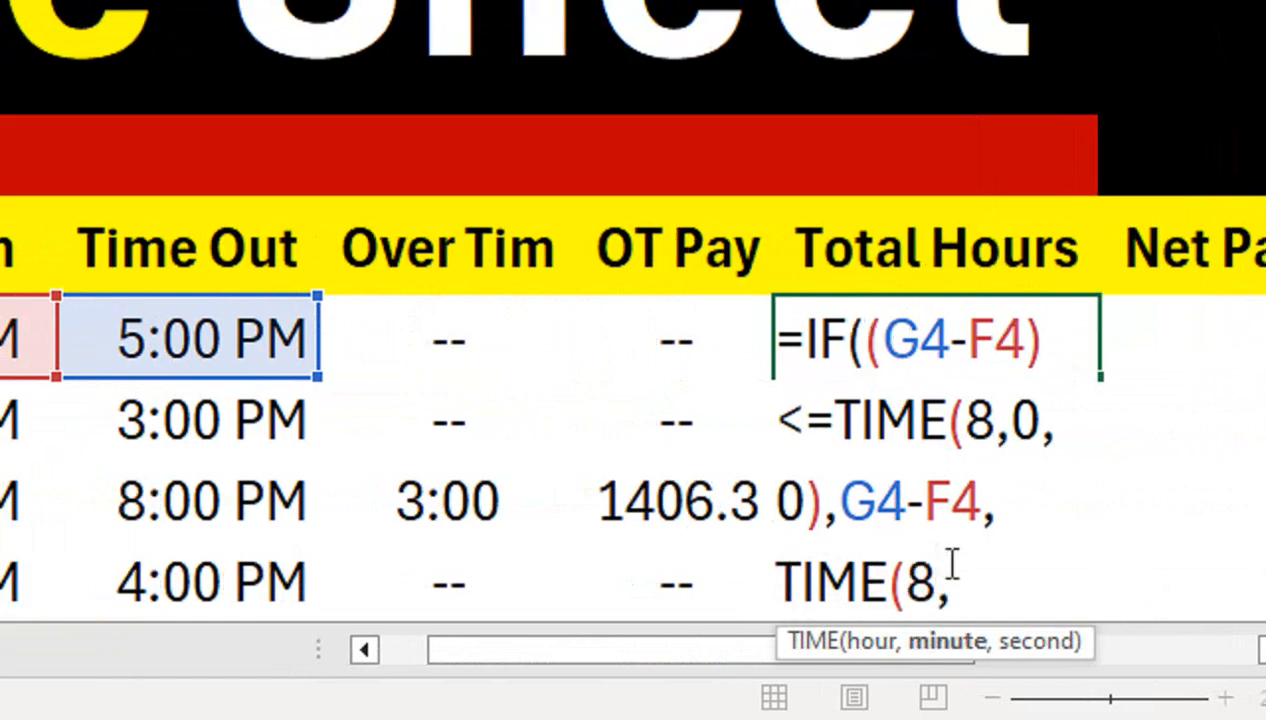
type(",0)")
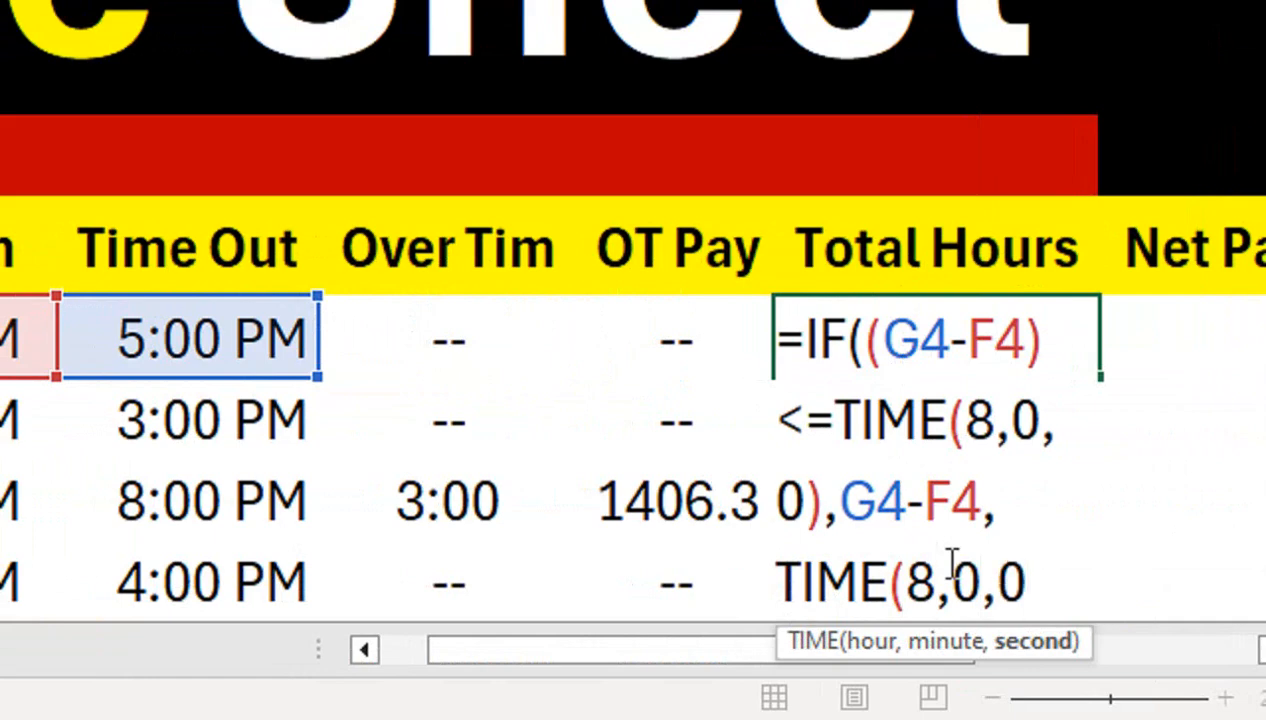
type(")")
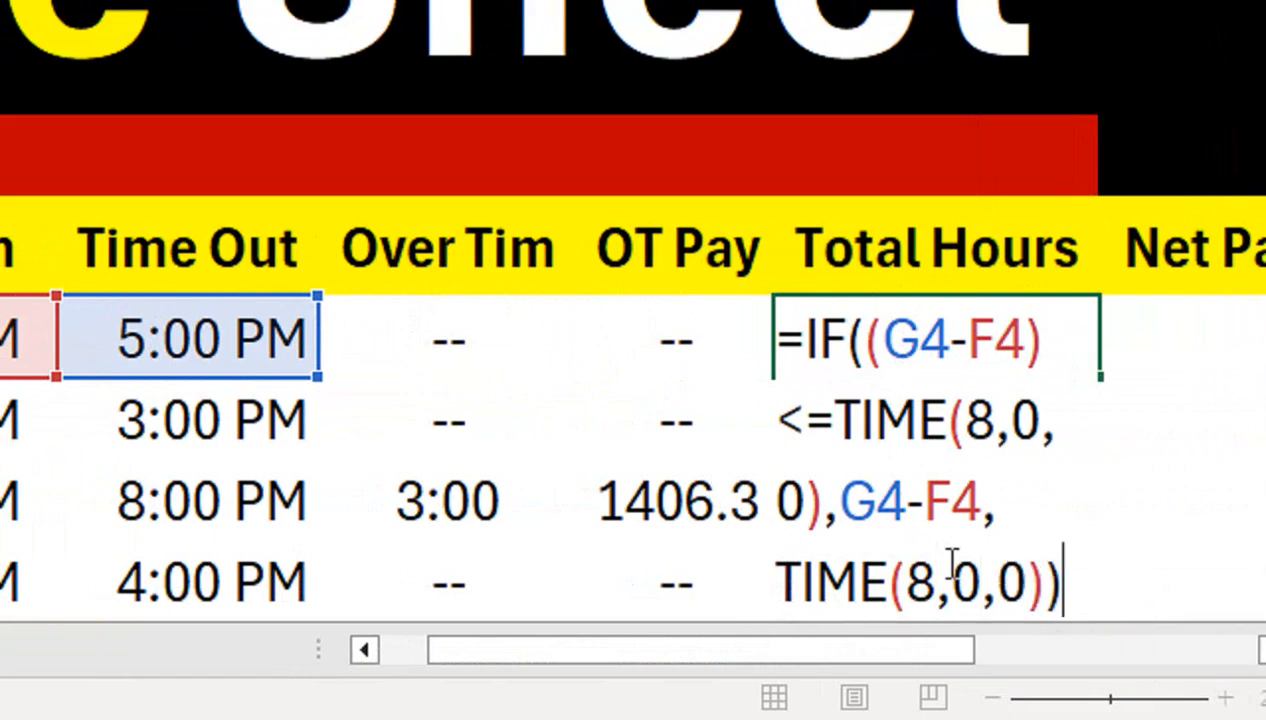
left_click(1264, 650)
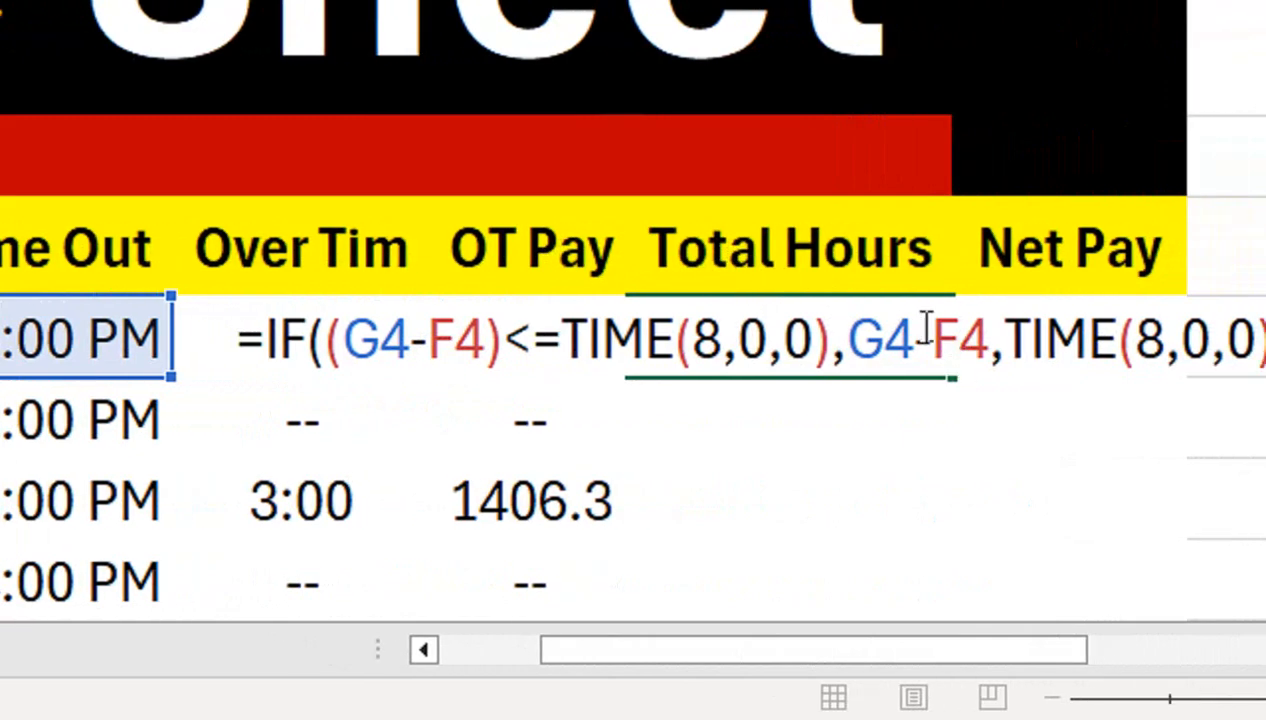
left_click_drag(952, 335, 210, 338)
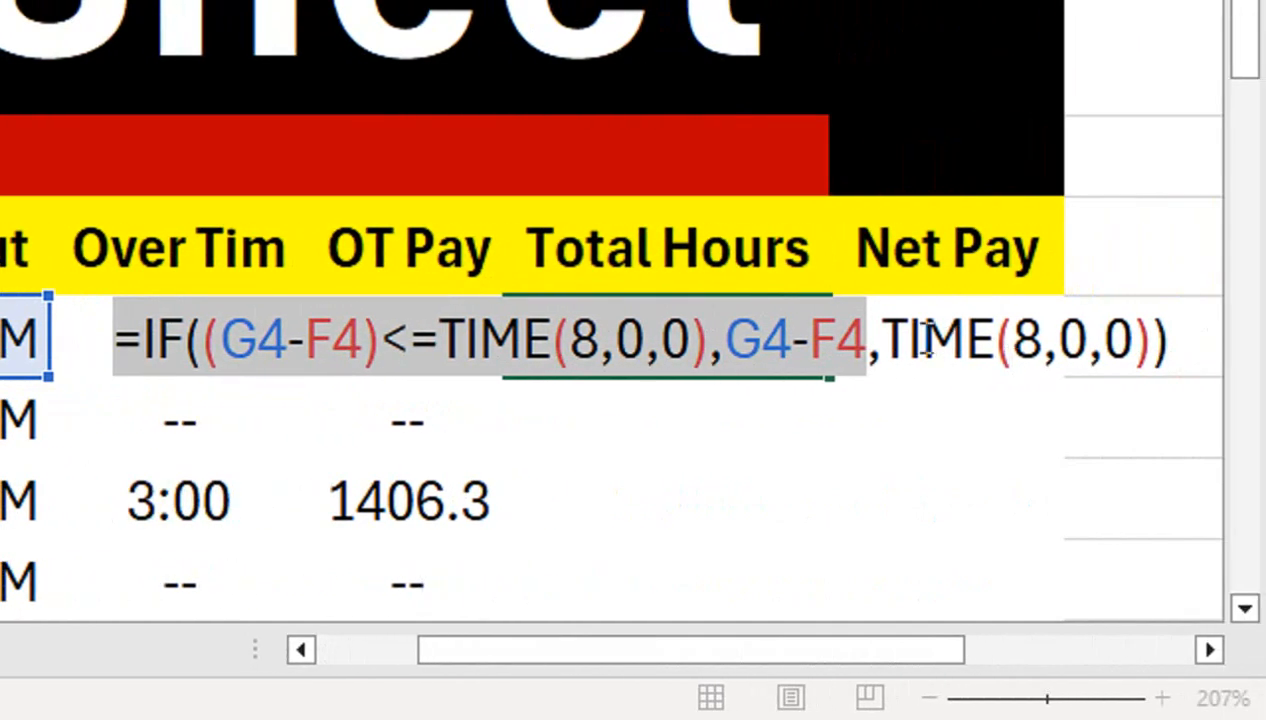
left_click(878, 340)
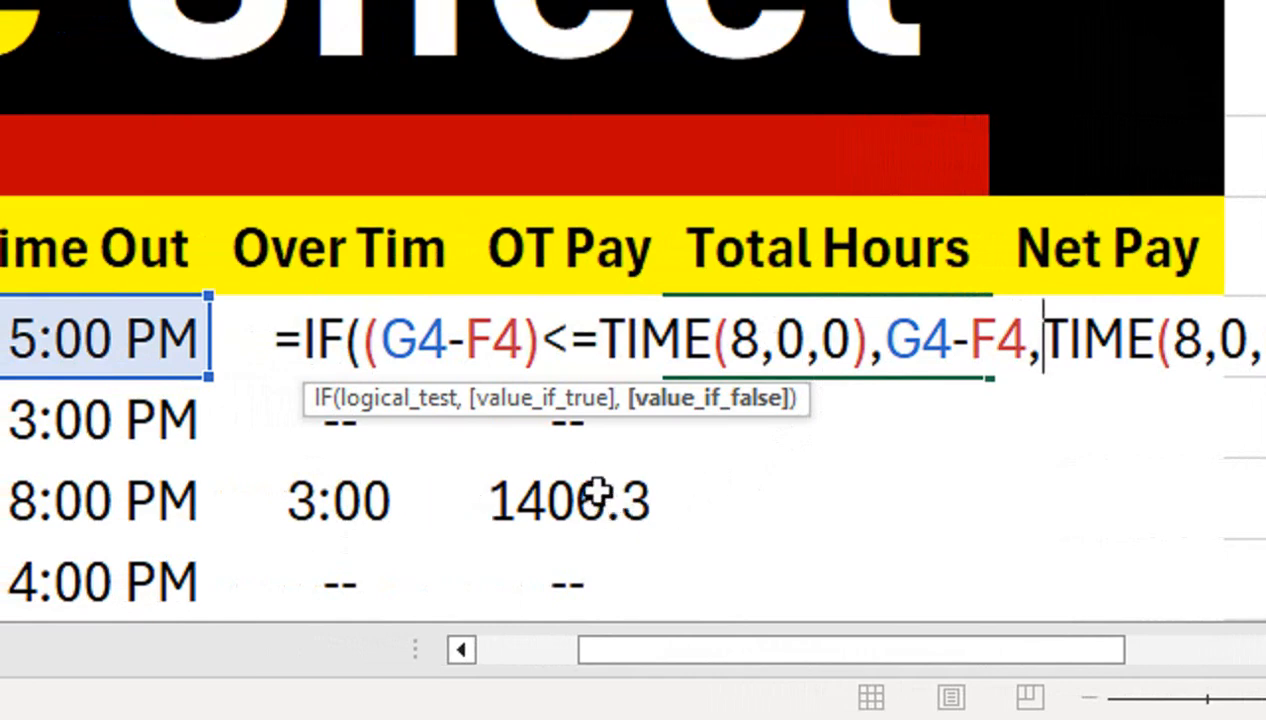
key("Return")
Step: Fill the Total Hours formula from J4 down to J8 and check the results in J6 and J5
left_click(785, 358)
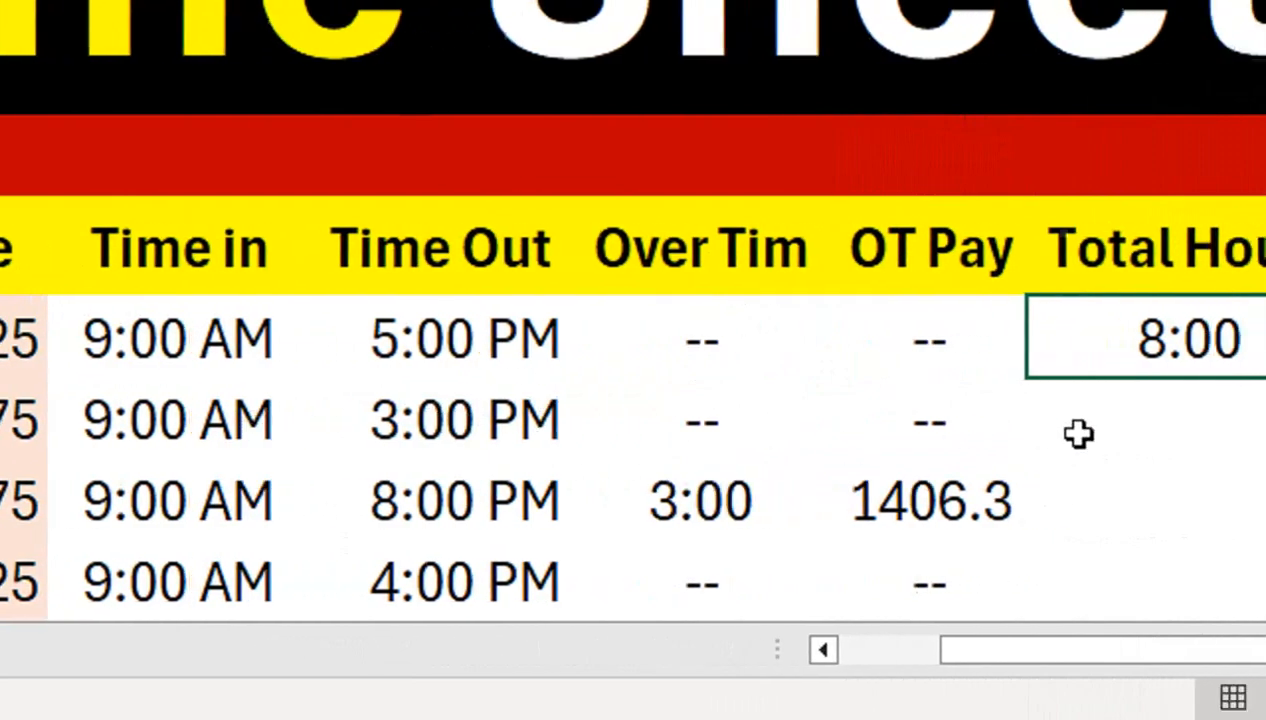
mouse_move(831, 379)
left_mouse_down()
mouse_move(831, 562)
mouse_move(838, 358)
left_mouse_up()
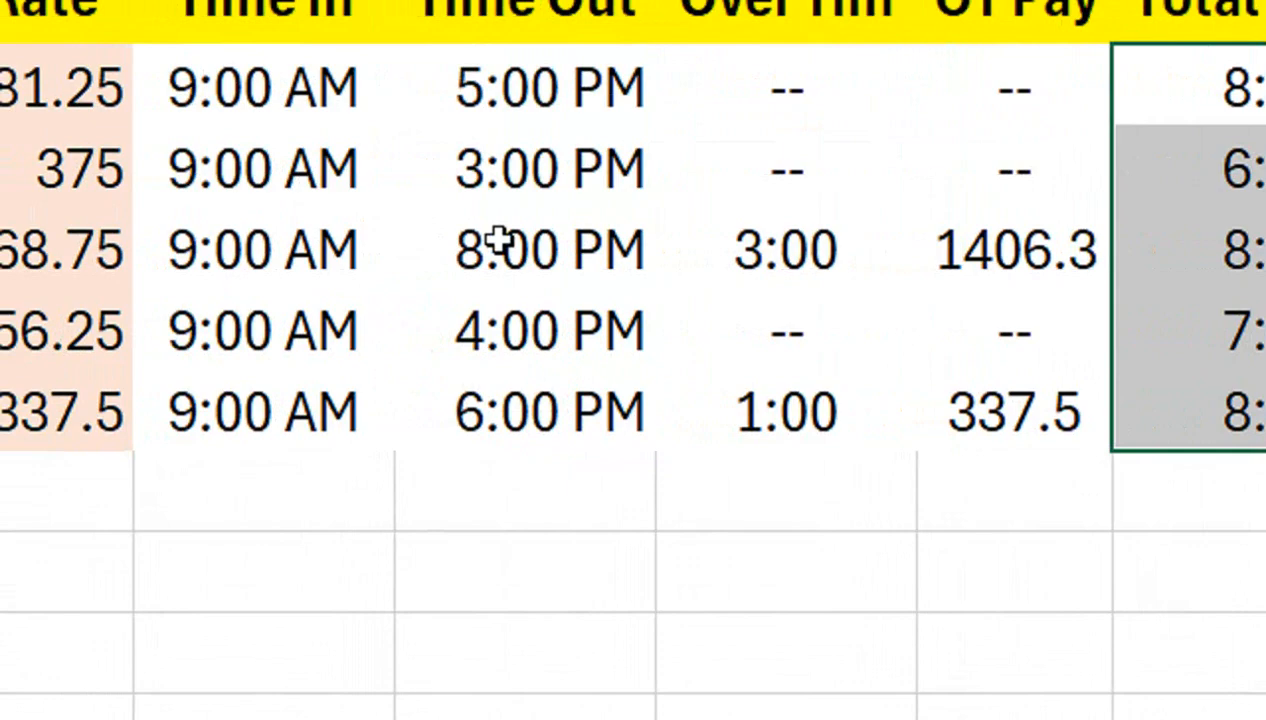
left_click(1216, 258)
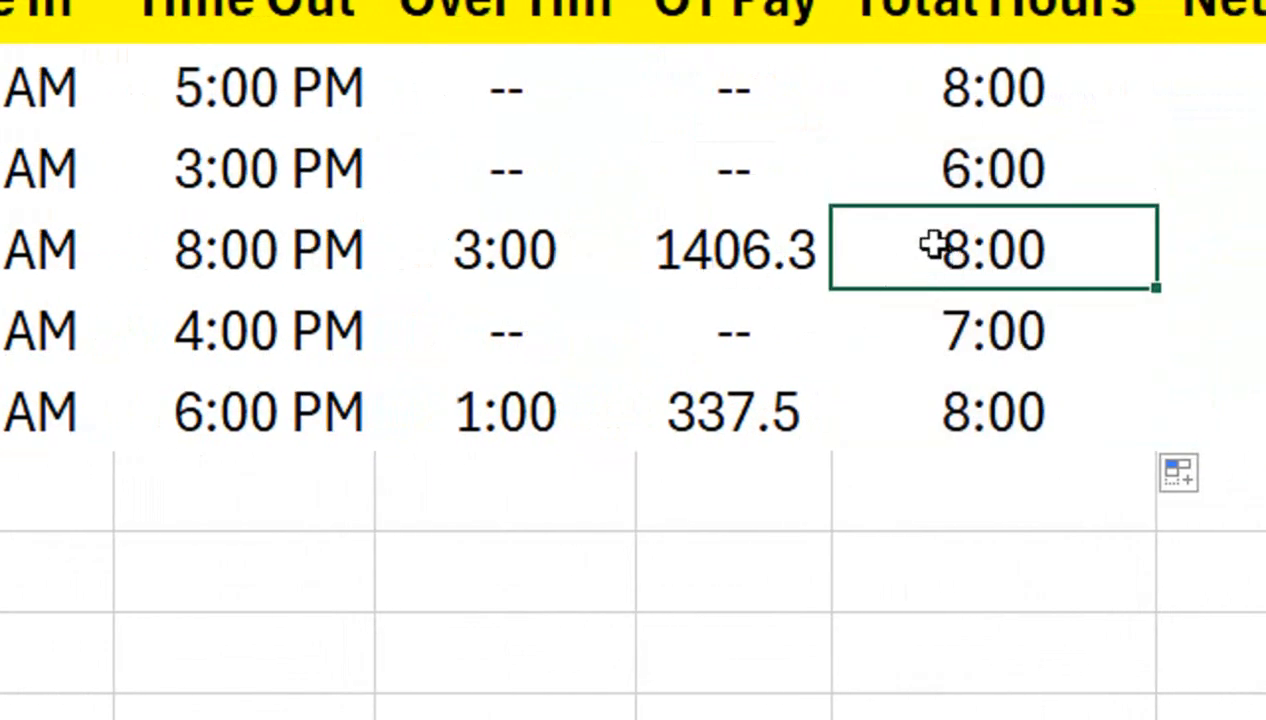
left_click(1020, 137)
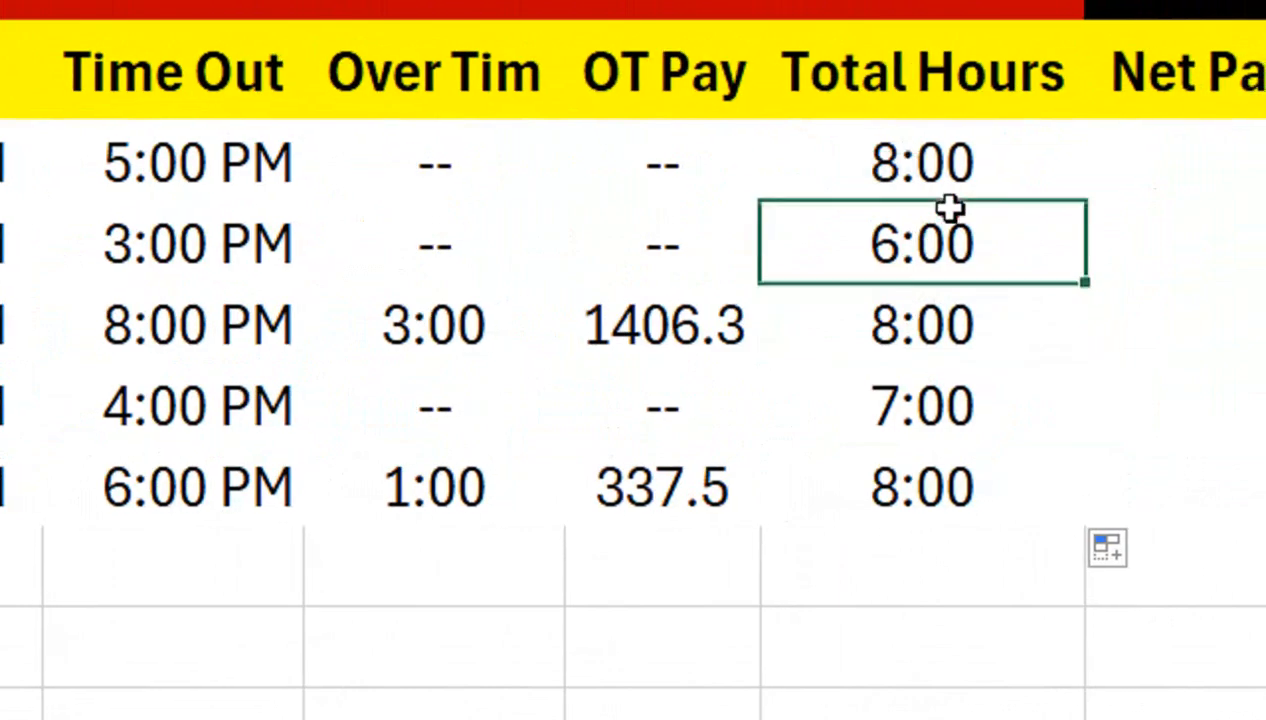
Step: Add the OT Pay cell I4 to the Net Pay formula in K4 and enter =HOUR(J4)*D4+I4
left_click_drag(949, 208, 944, 155)
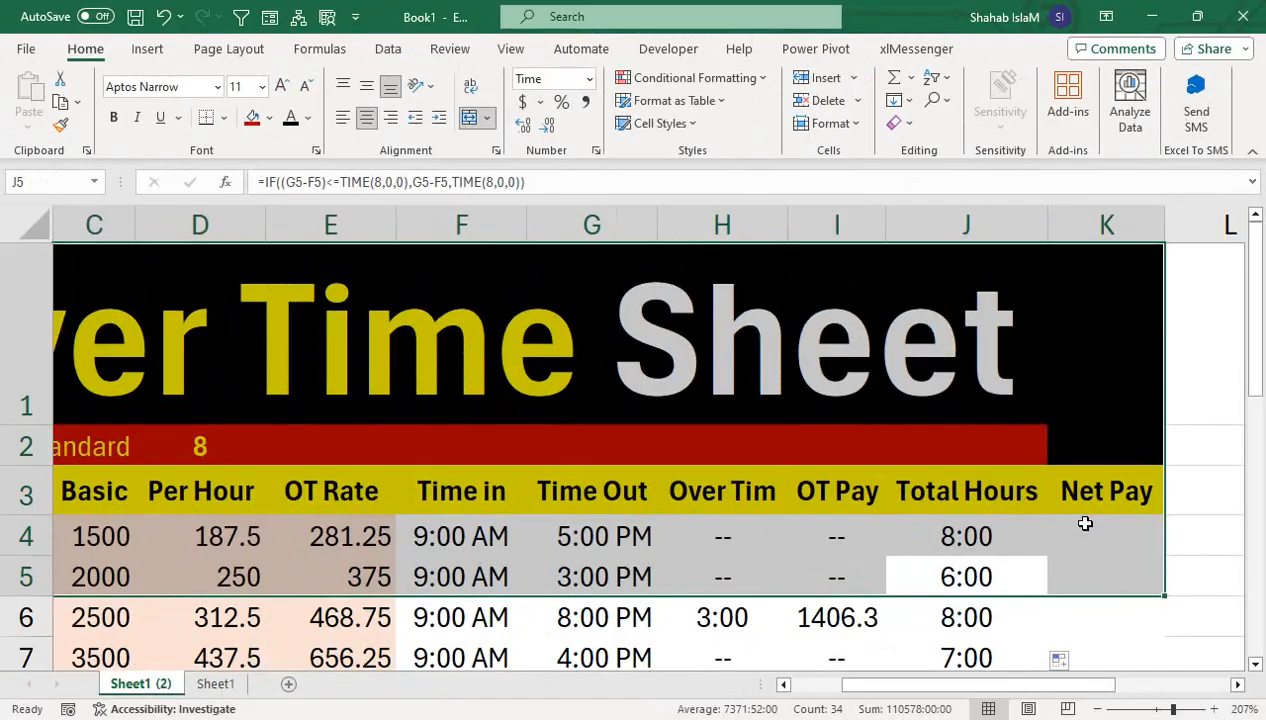
left_click(1085, 523)
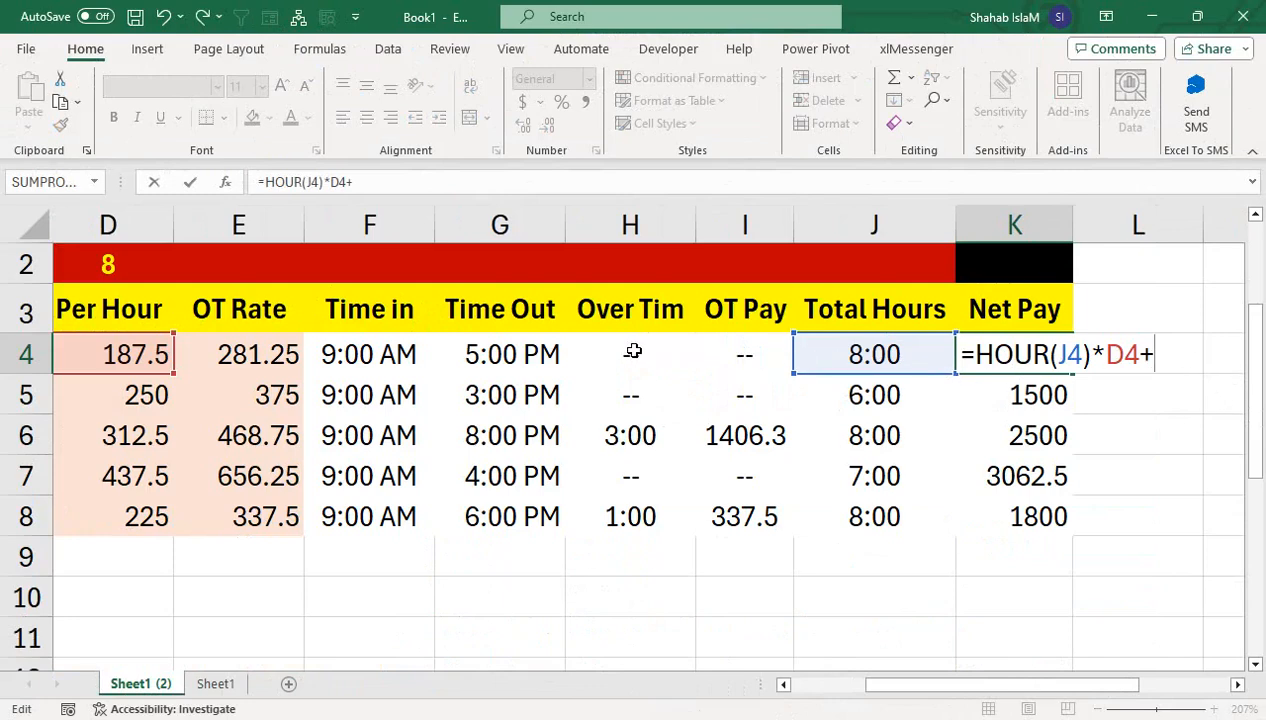
left_click(745, 352)
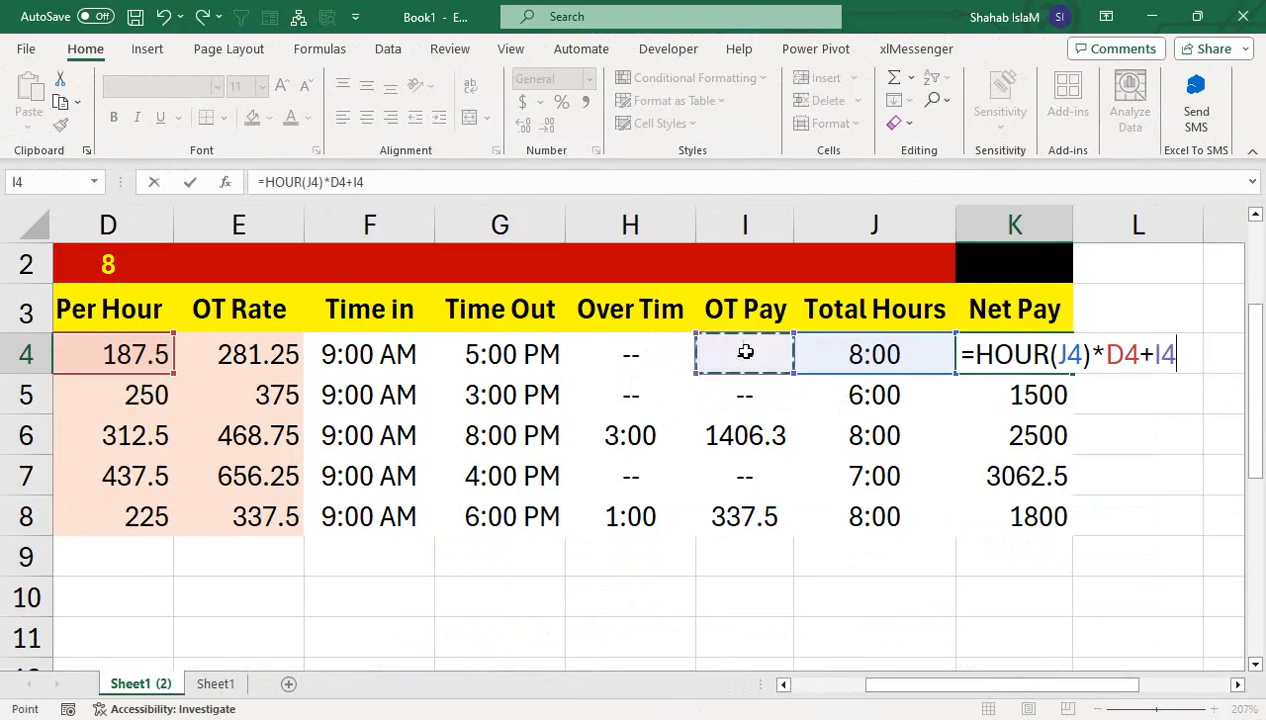
key("Return")
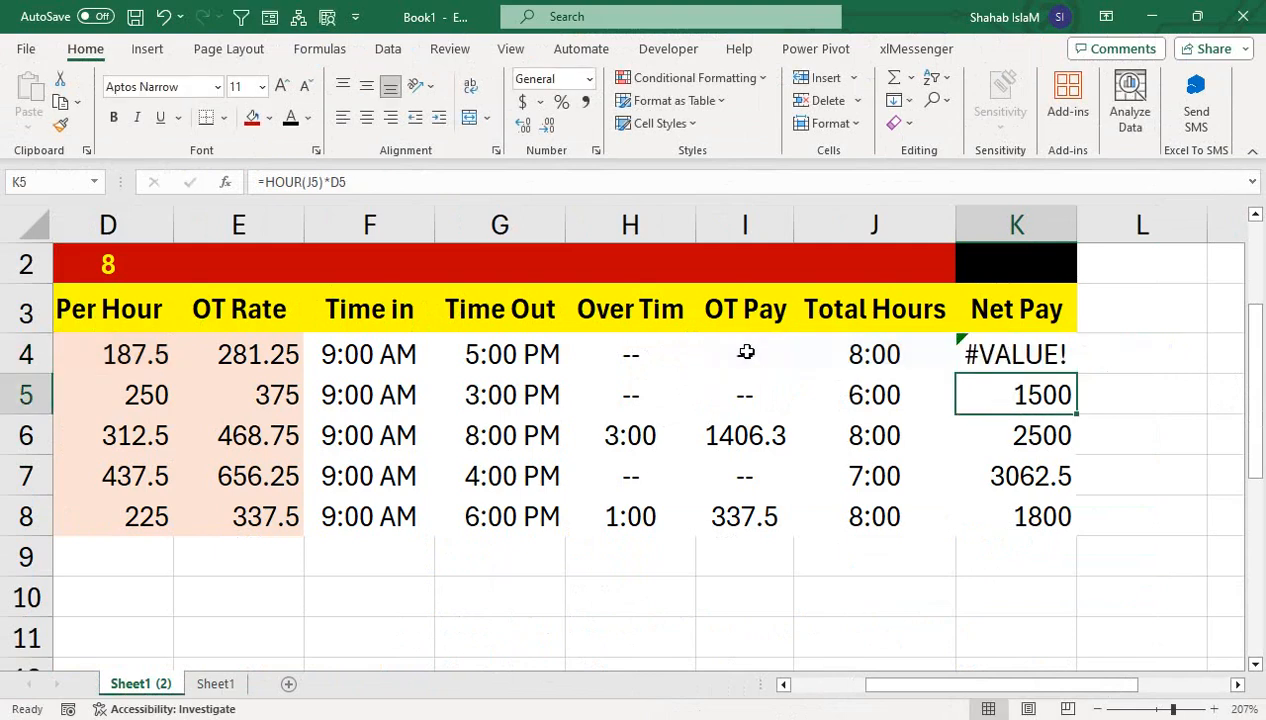
Step: Remove the +I4 term from the Net Pay formula in K4
left_click(769, 362)
left_click(990, 354)
double_click(995, 354)
left_click_drag(1190, 357, 1152, 362)
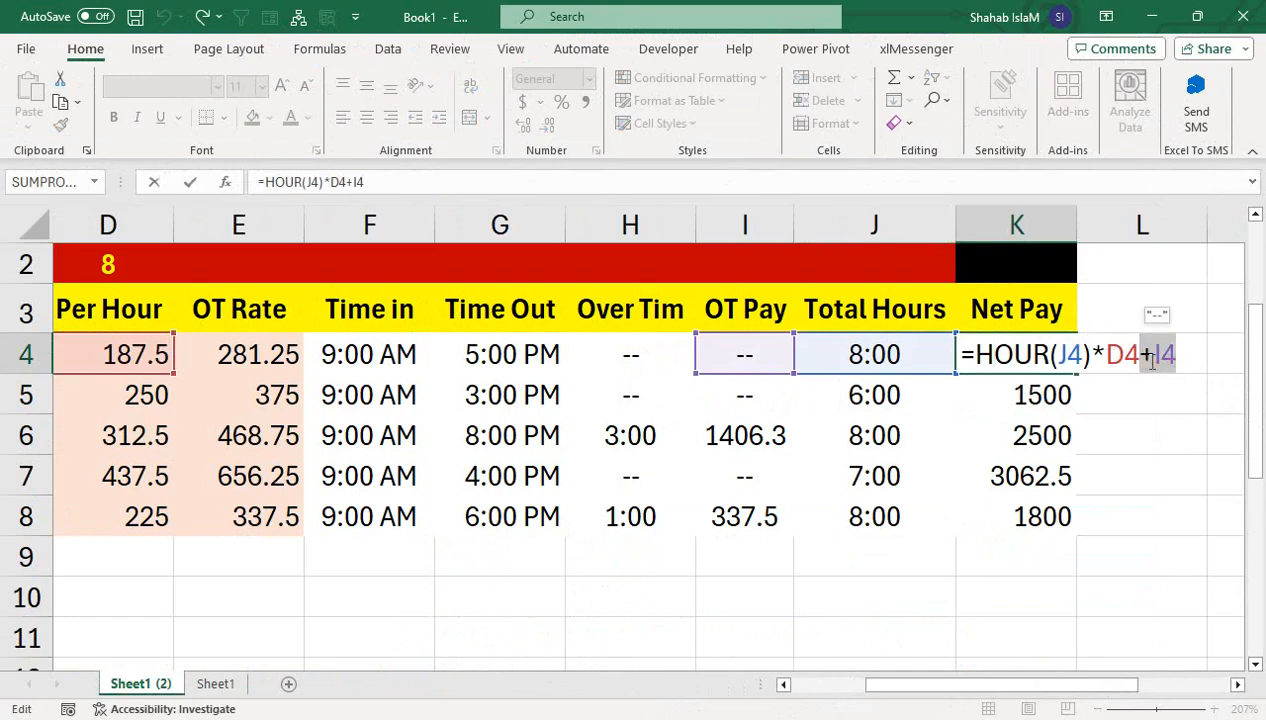
key("BackSpace")
Step: Wrap HOUR(J4)*D4 in K4 with IFERROR, using "--" as the value-if-error argument
left_click(976, 347)
type("if")
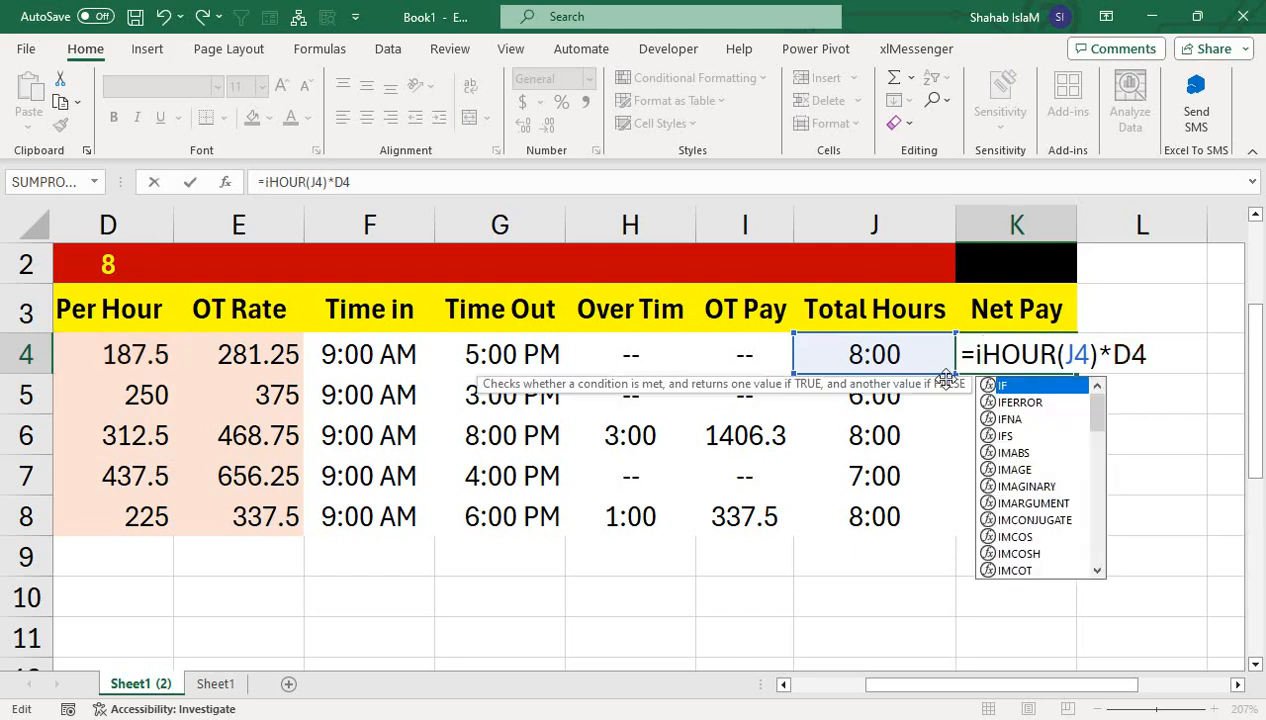
key("Tab")
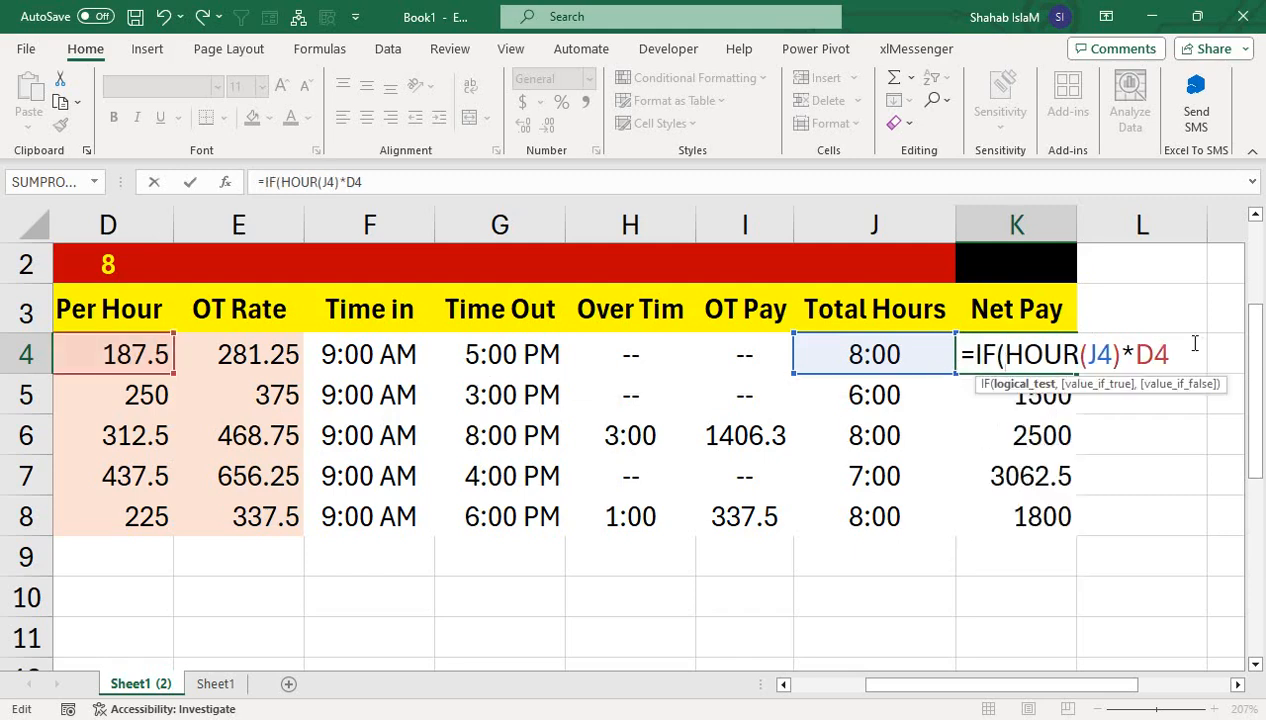
type(",")
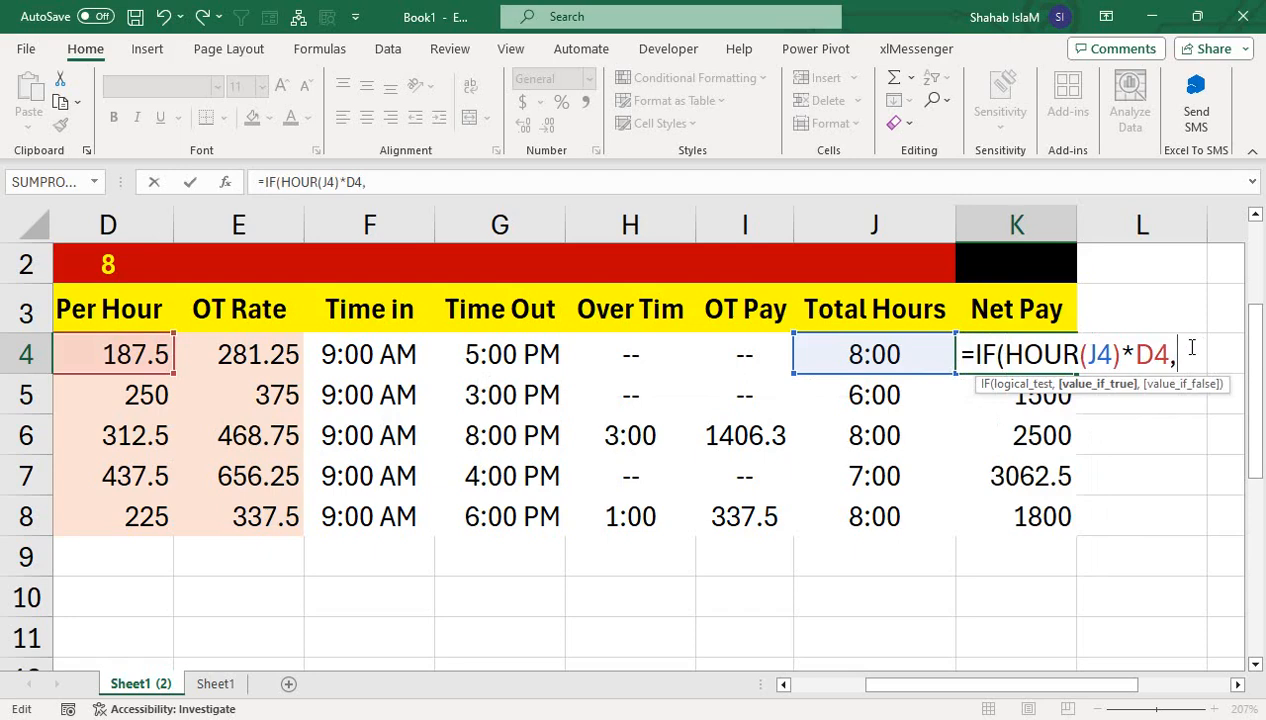
key("Return")
key("Return")
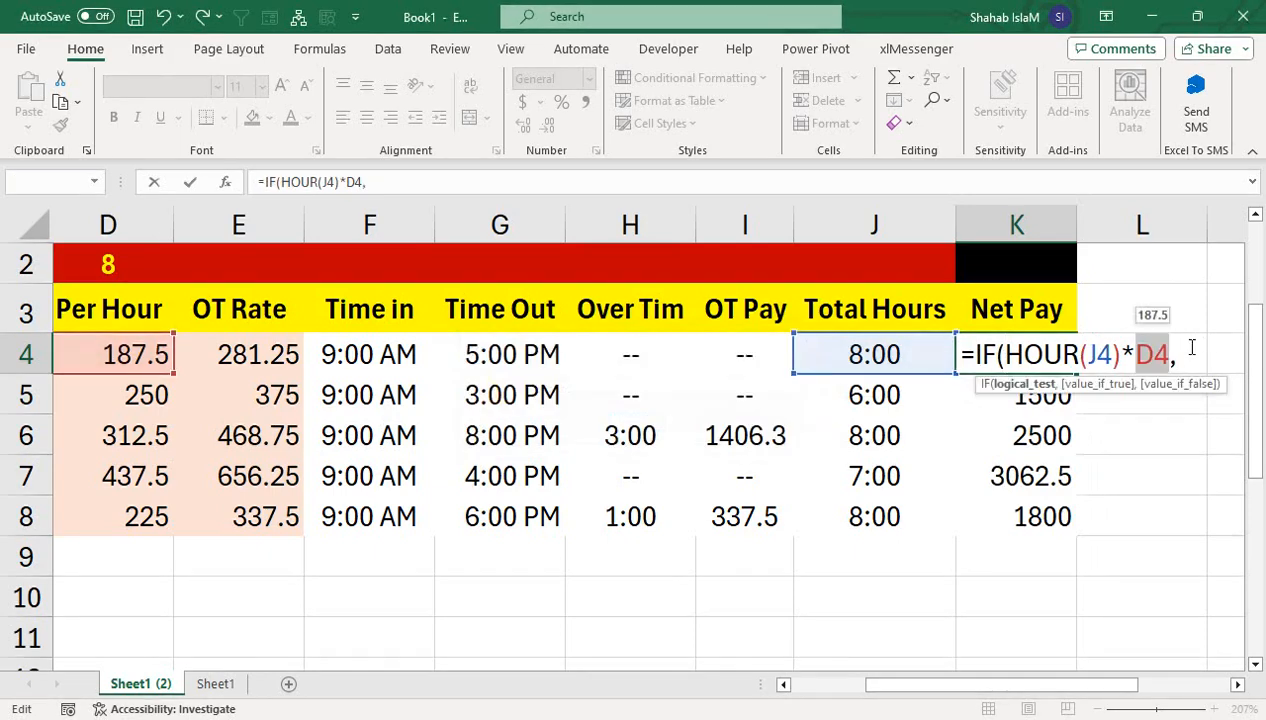
left_click(1192, 347)
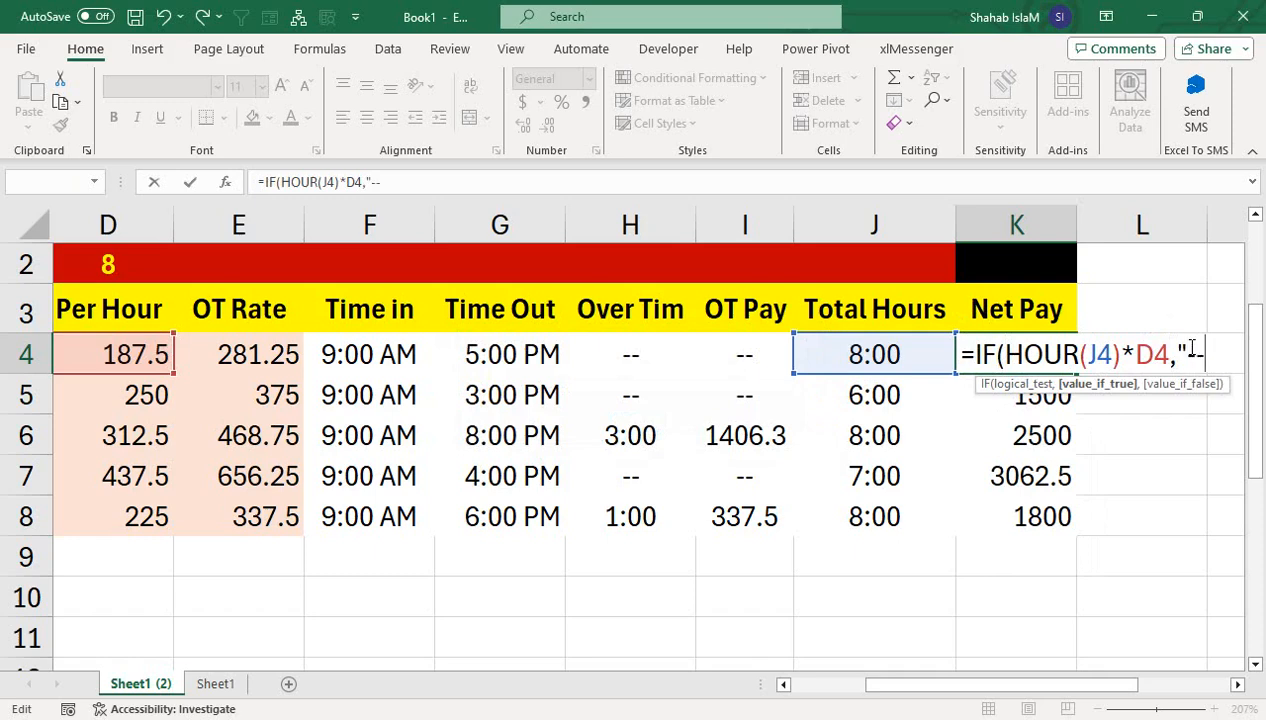
type(")")
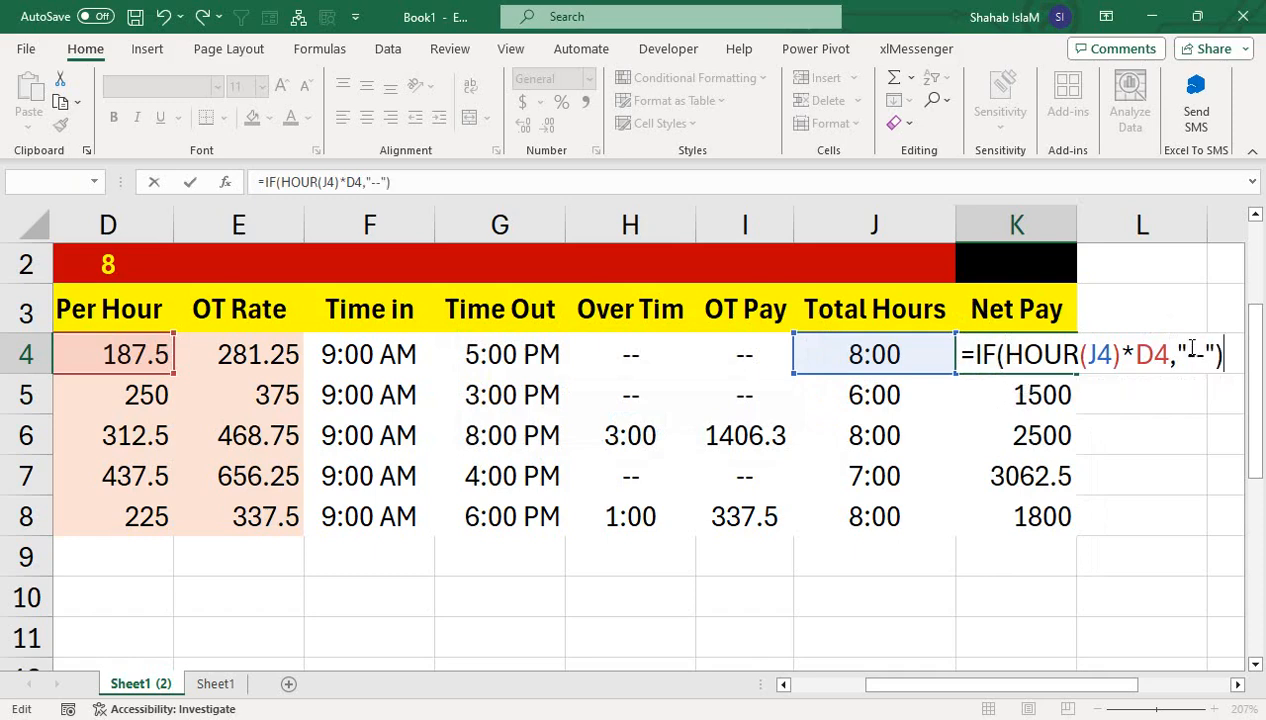
left_click(997, 355)
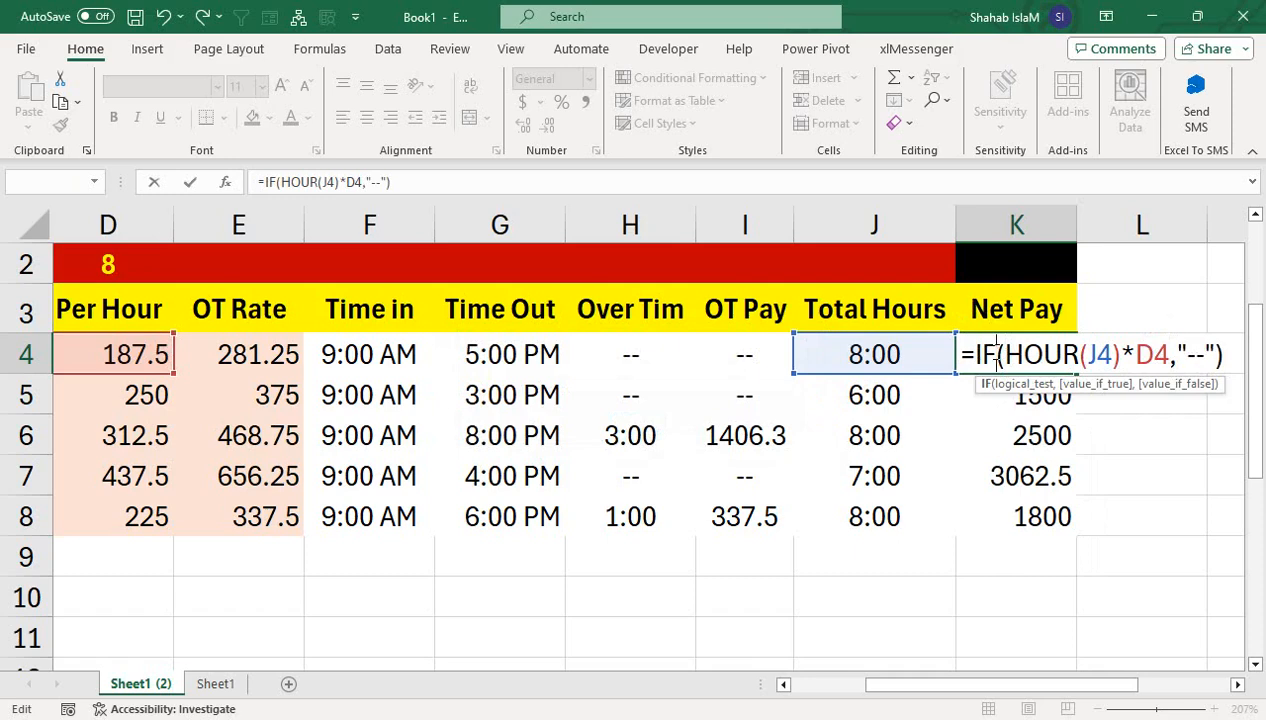
type("e")
key("Tab")
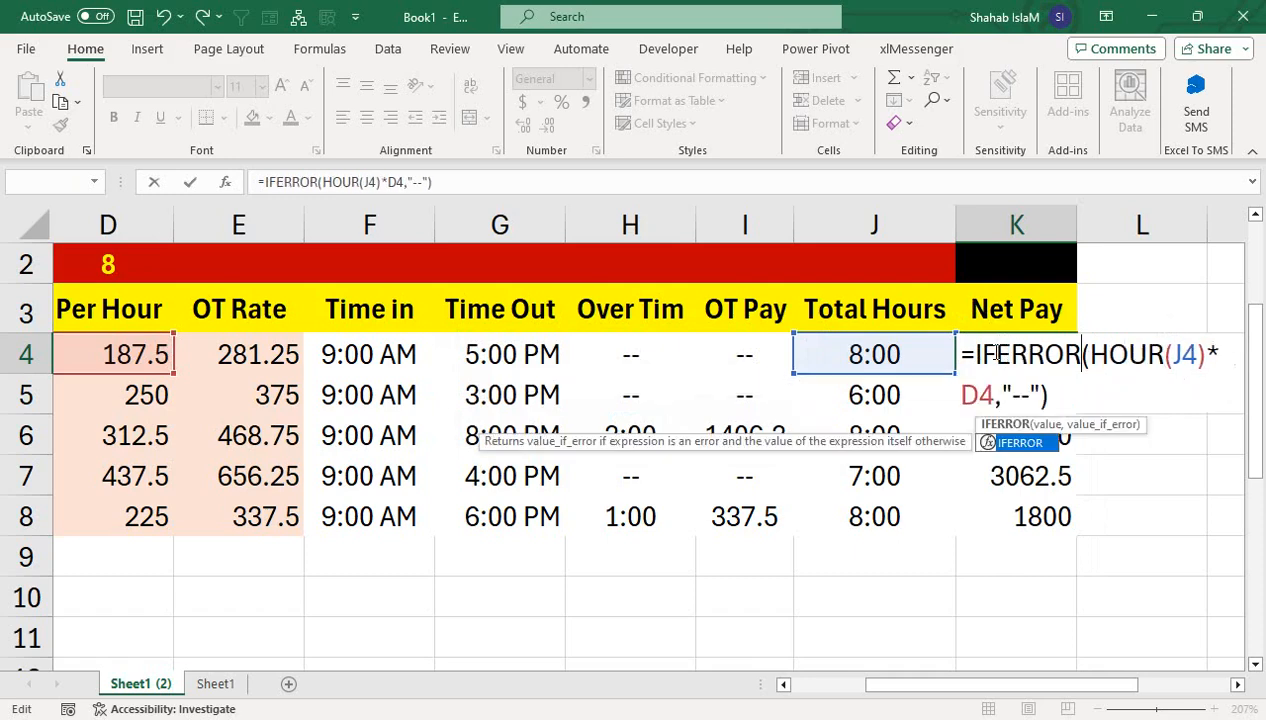
Step: Wrap the IFERROR part in SUM with a double minus, add I4, and enter =SUM(--IFERROR(HOUR(J4)*D4,"--")+I4) in K4
left_click(969, 354)
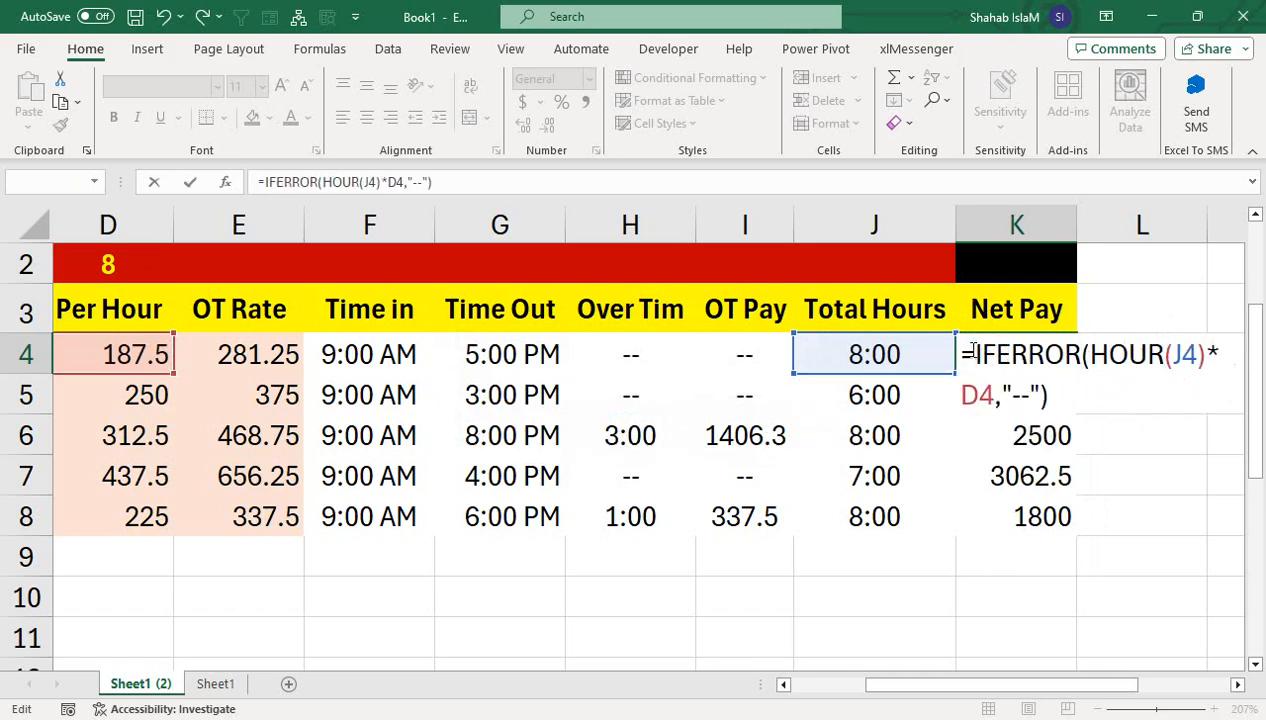
type("sum")
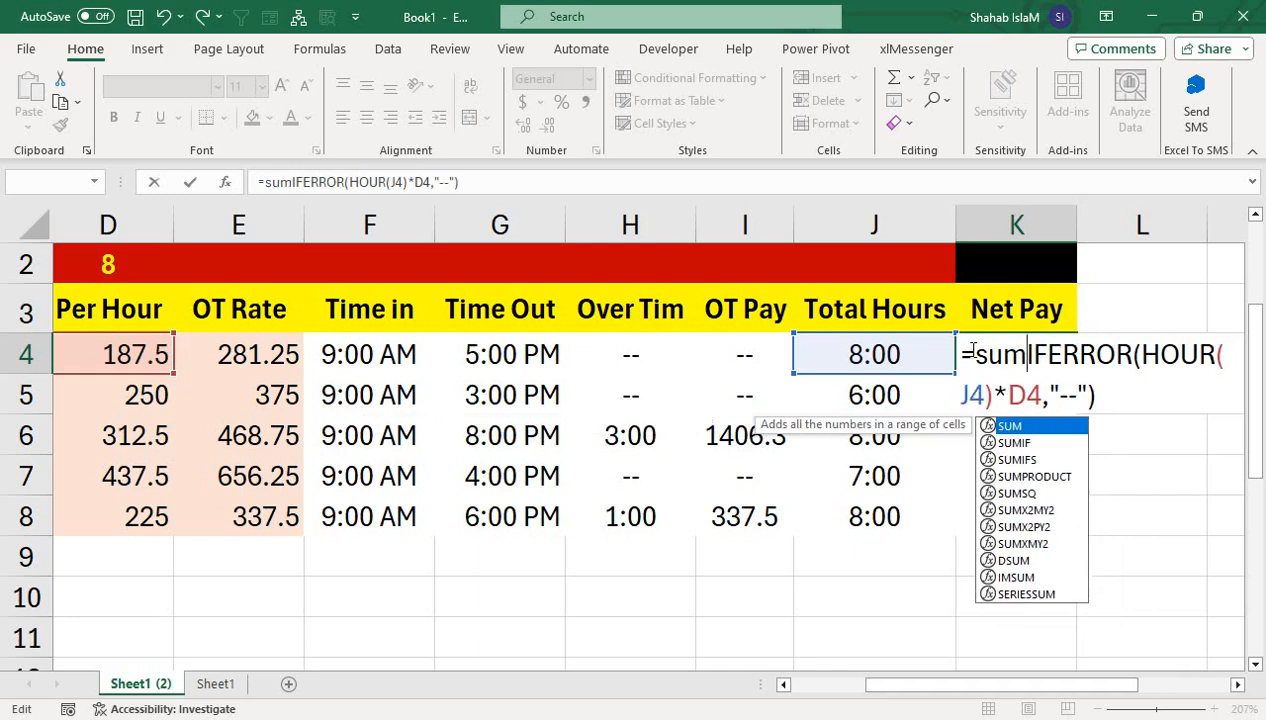
key("Tab")
type("--")
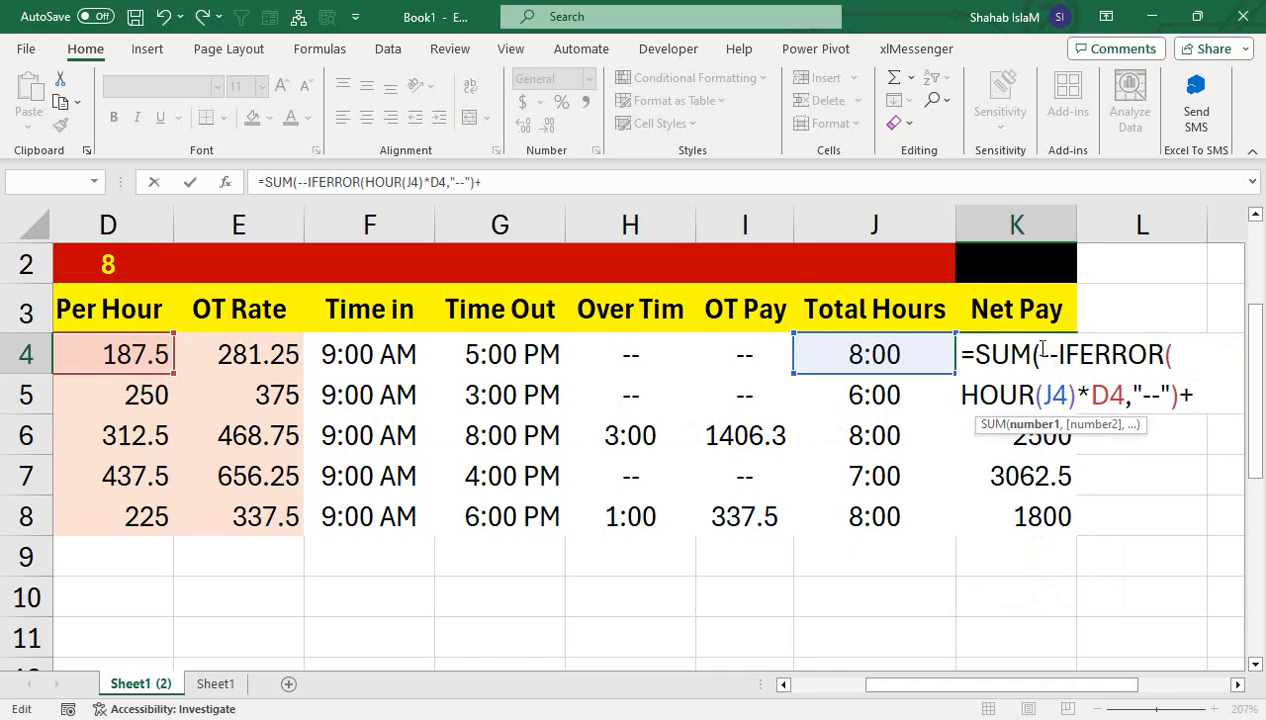
left_click(766, 348)
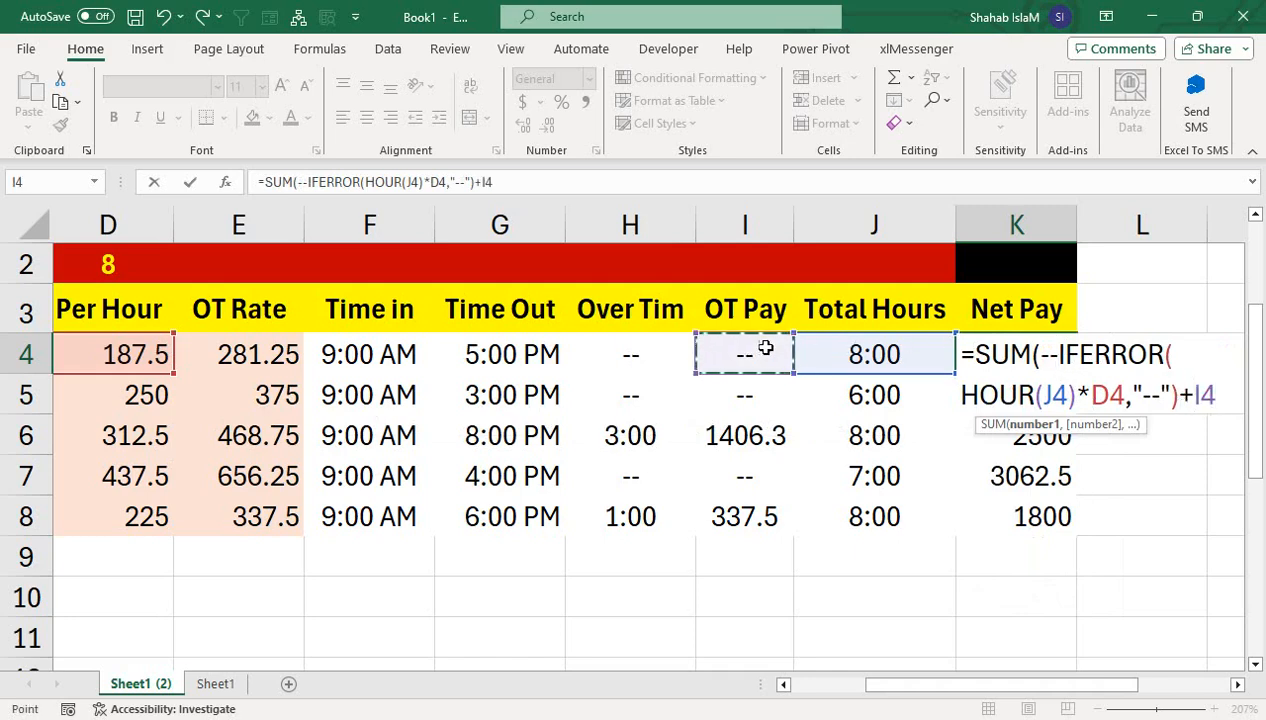
type(")")
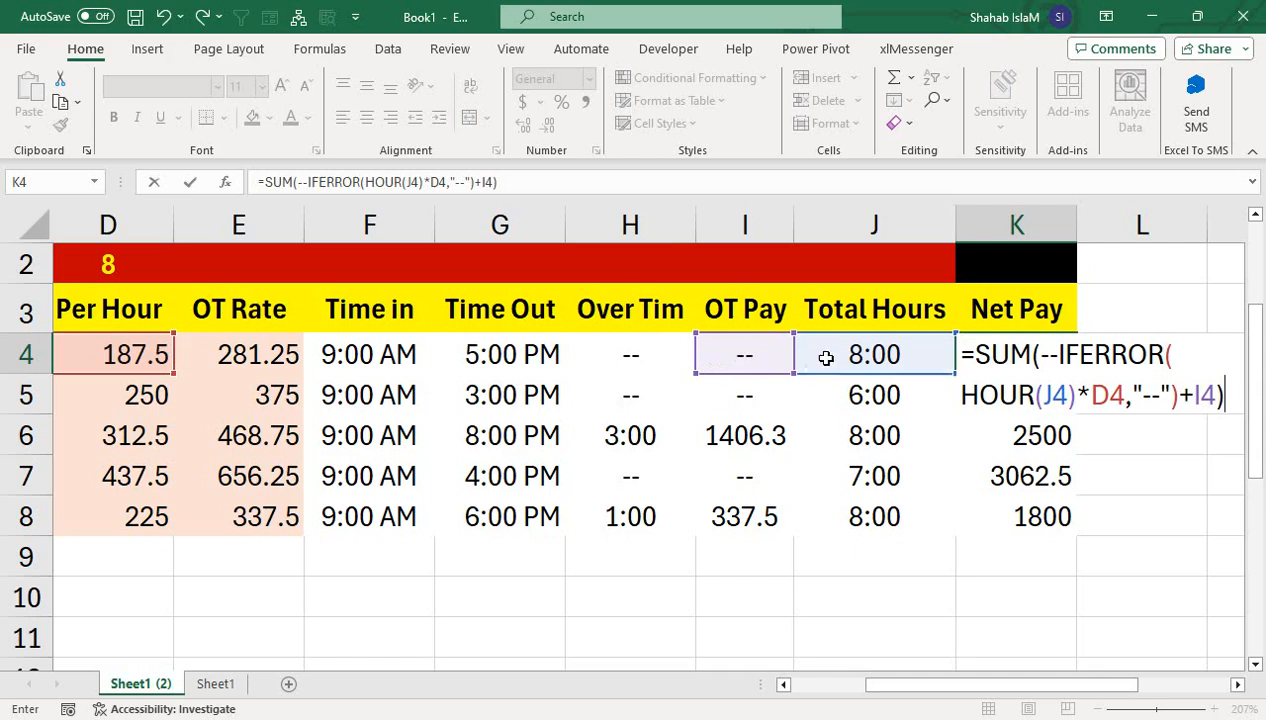
left_click(1043, 355)
key("Return")
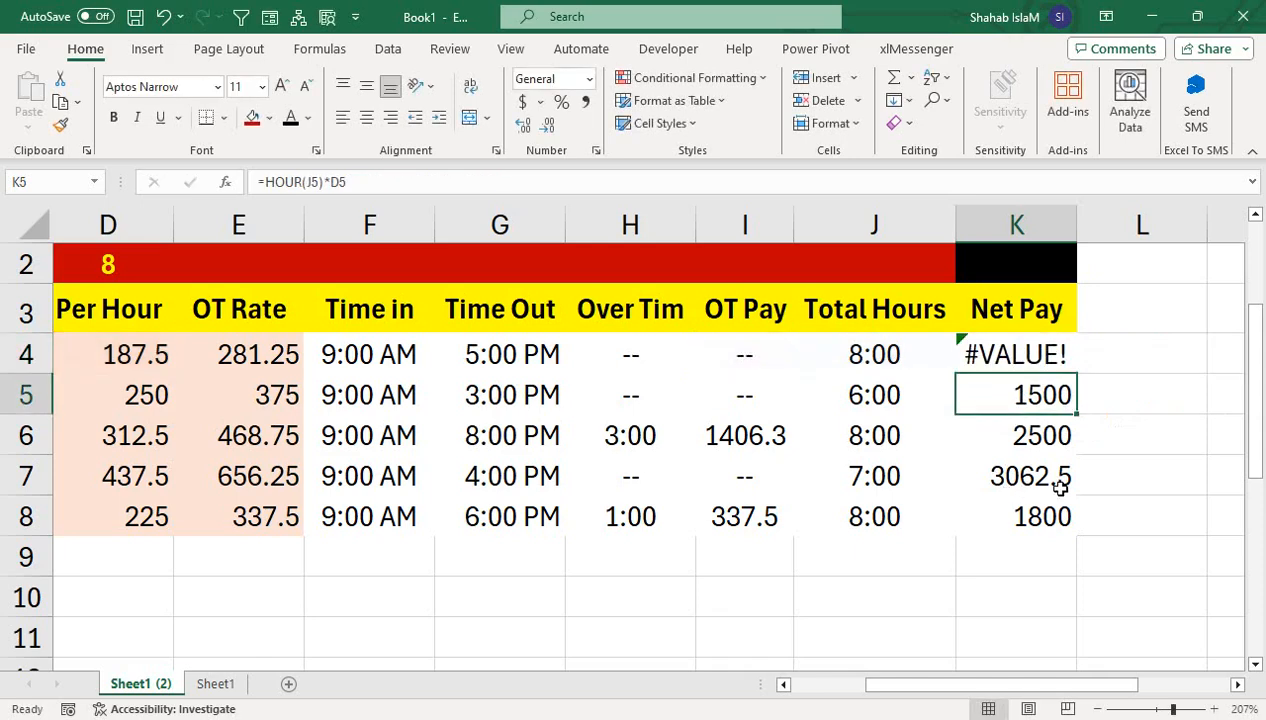
Step: Replace the plus sign before I4 with a comma, enter =SUM(--IFERROR(HOUR(J4)*D4,"--"),I4) in K4, and undo the stray cell move
left_click(1042, 354)
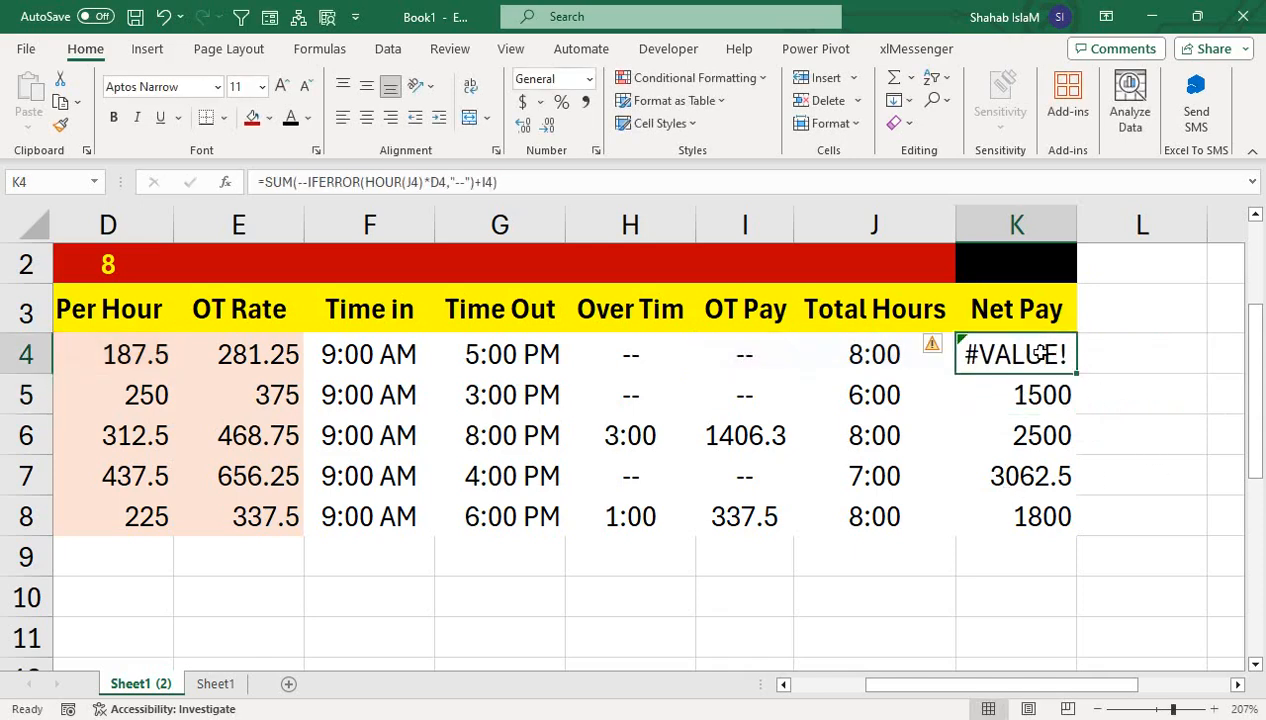
double_click(1015, 350)
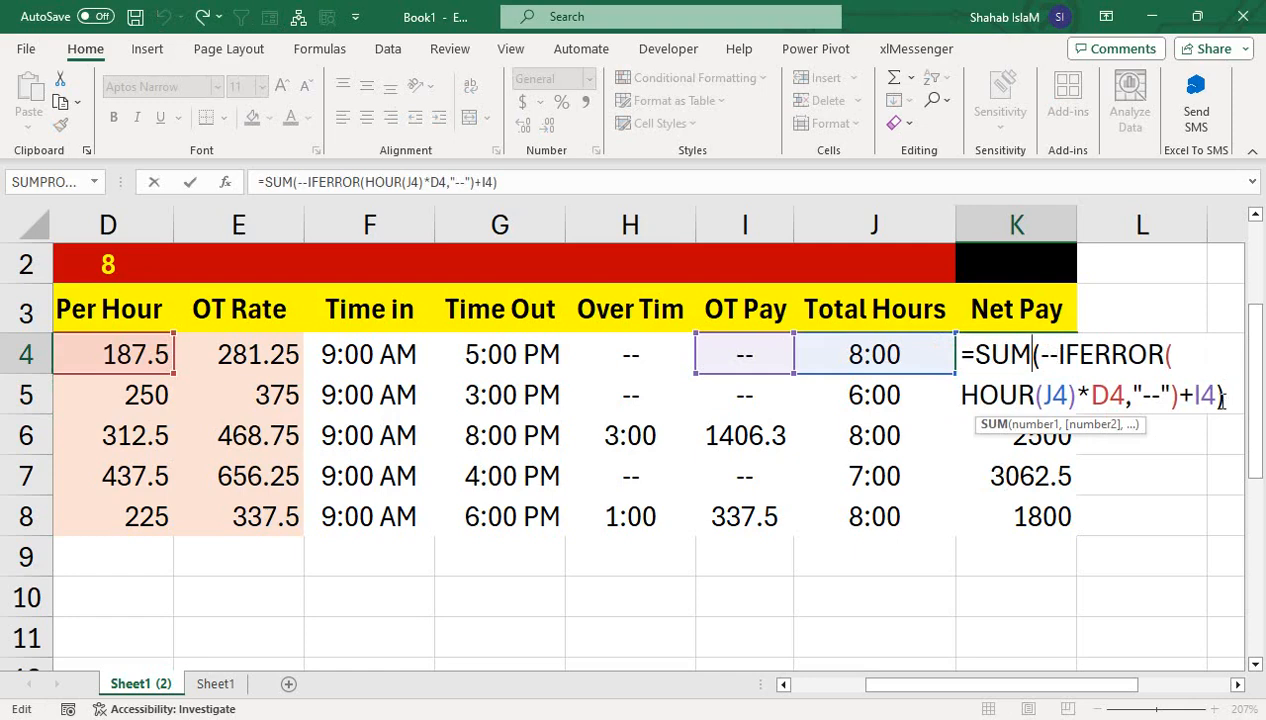
left_click_drag(1196, 395, 1179, 395)
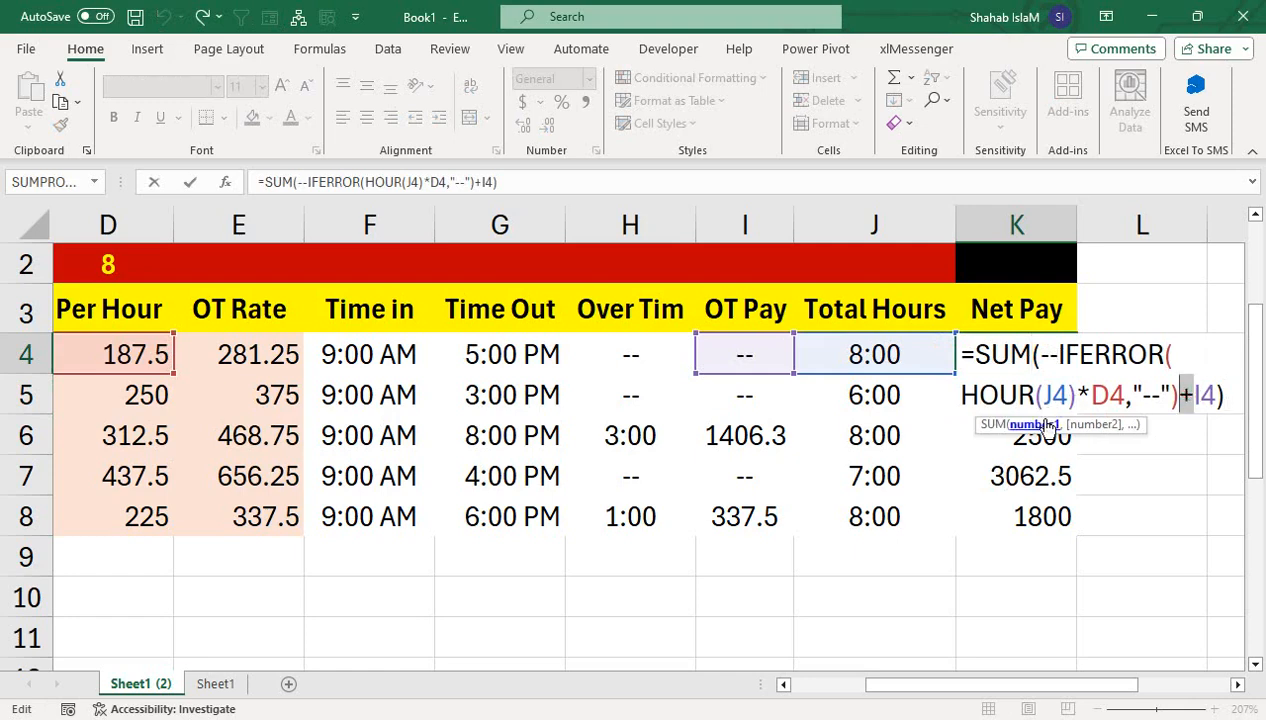
left_click(1175, 395)
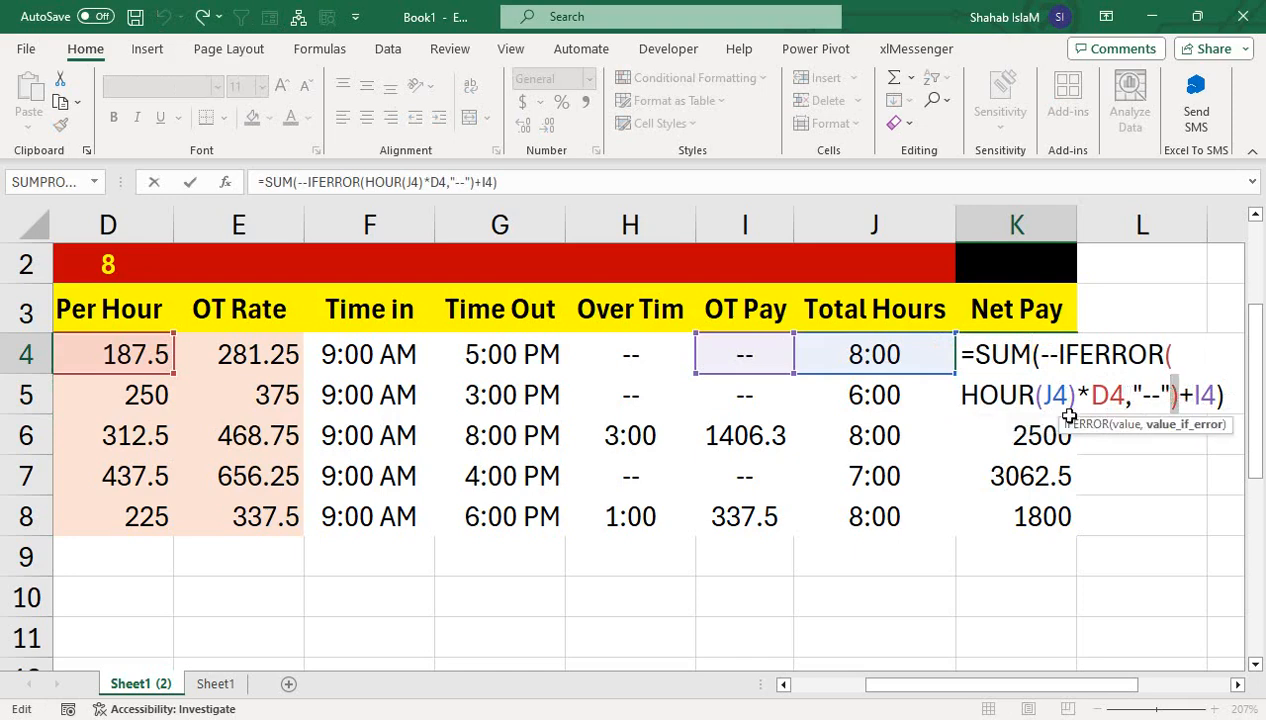
left_click(1179, 395)
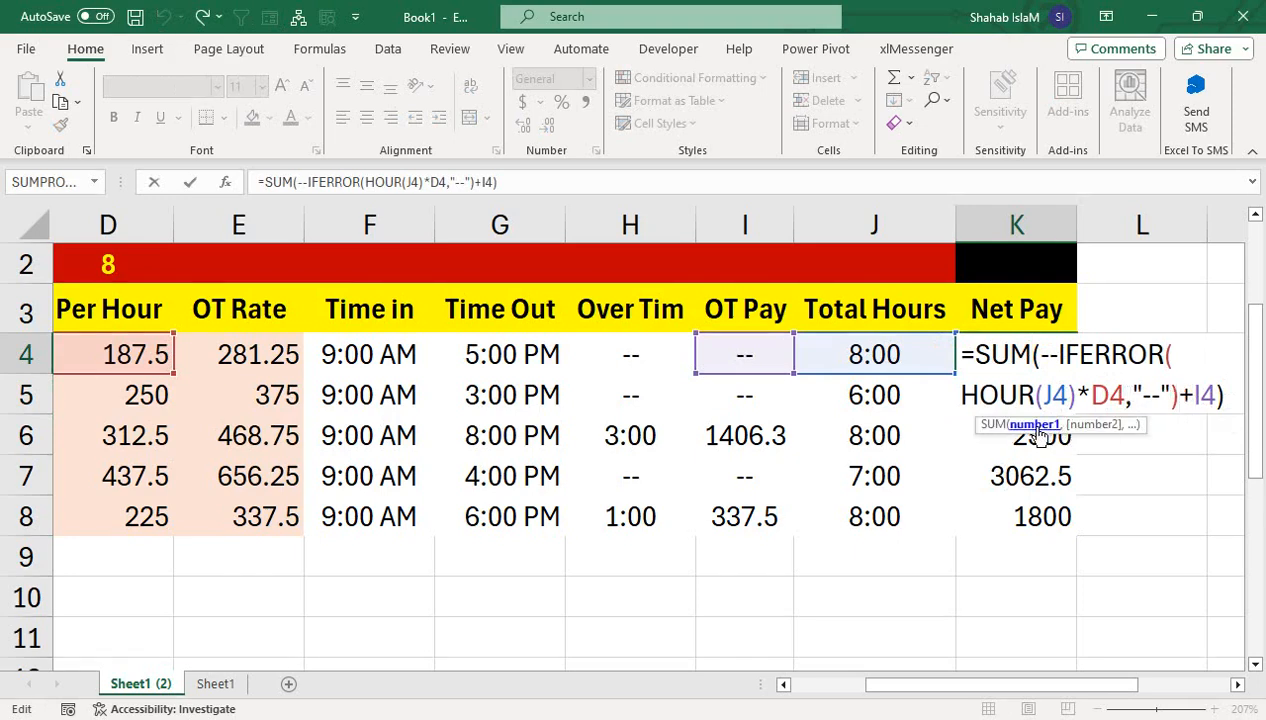
left_click_drag(1191, 395, 1185, 395)
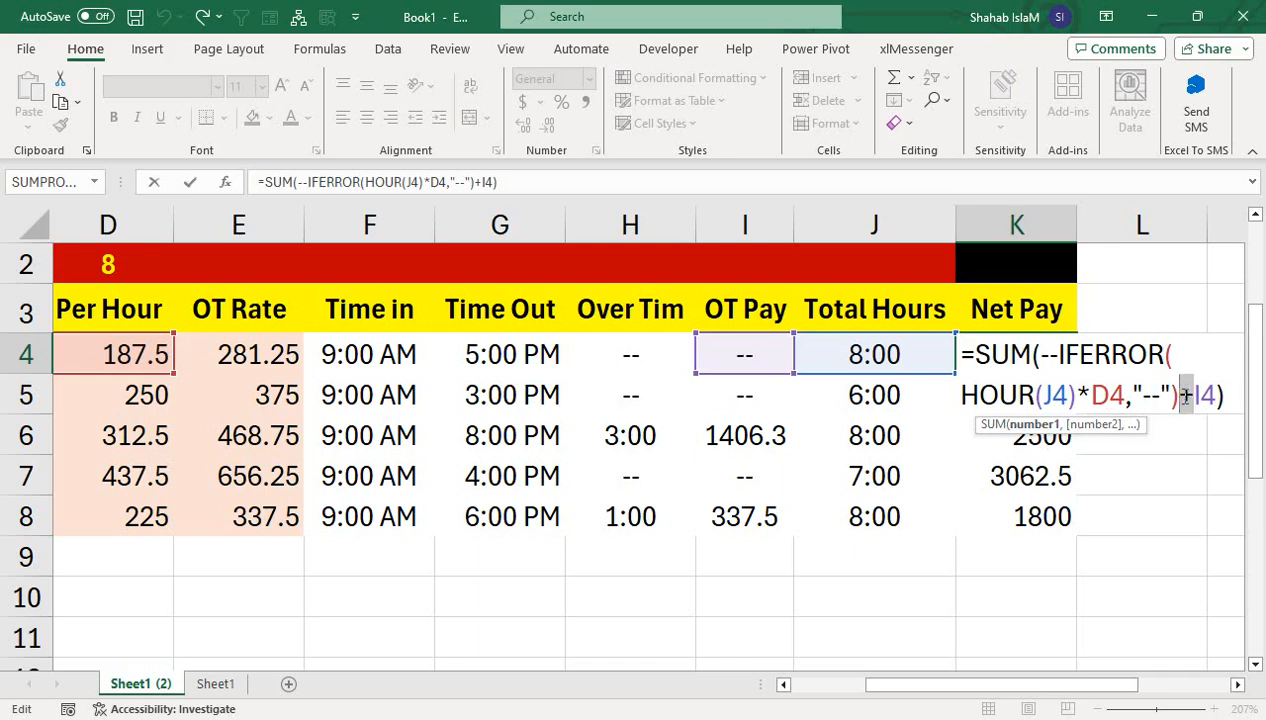
type(",")
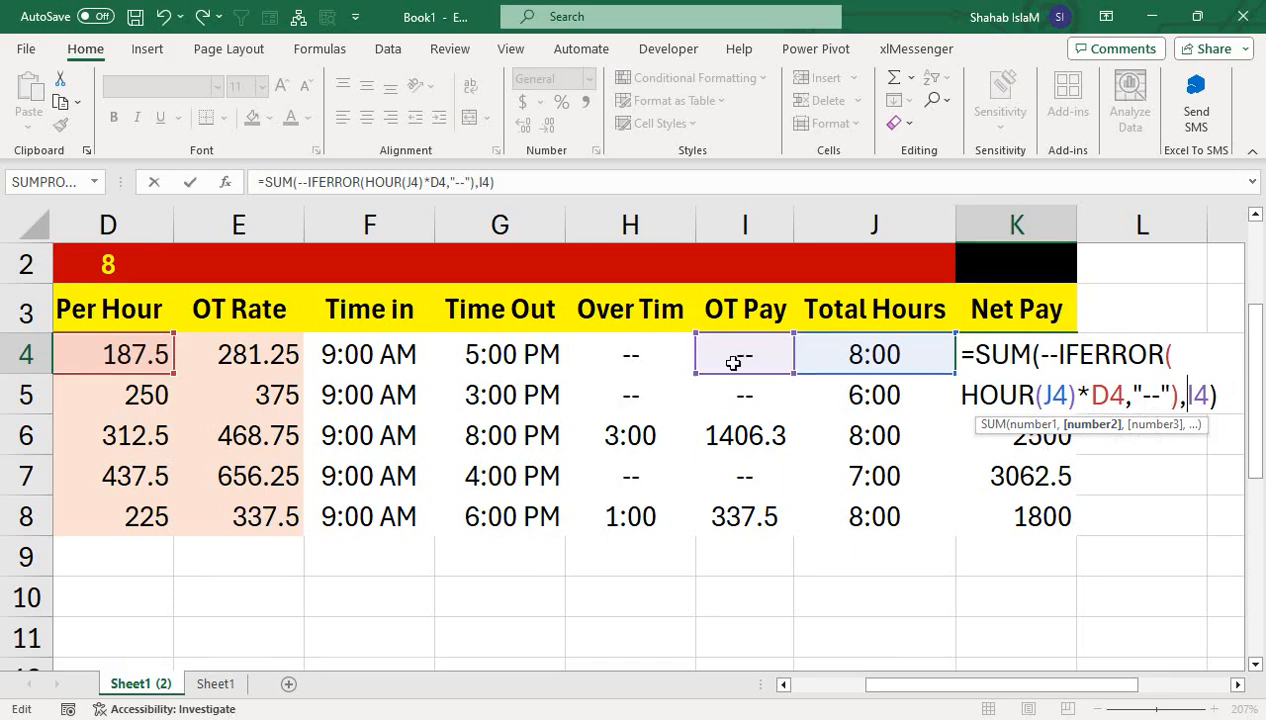
key("Return")
left_click(1059, 368)
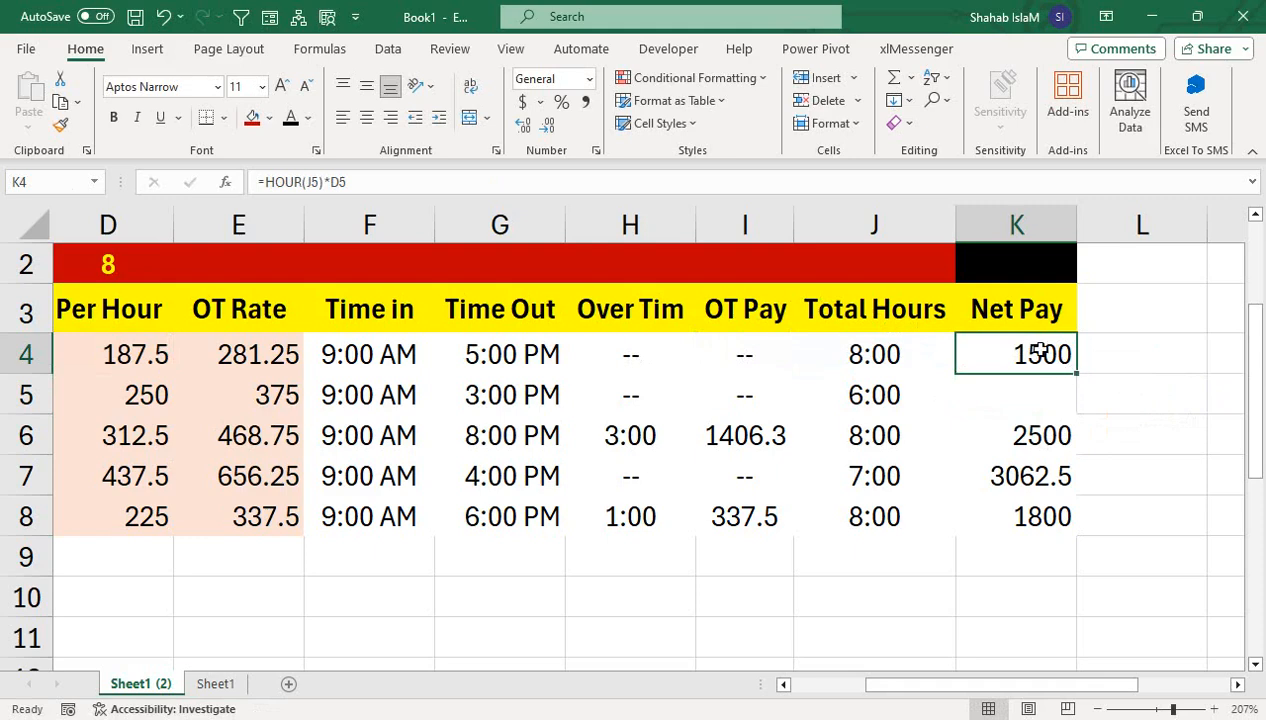
left_click(164, 18)
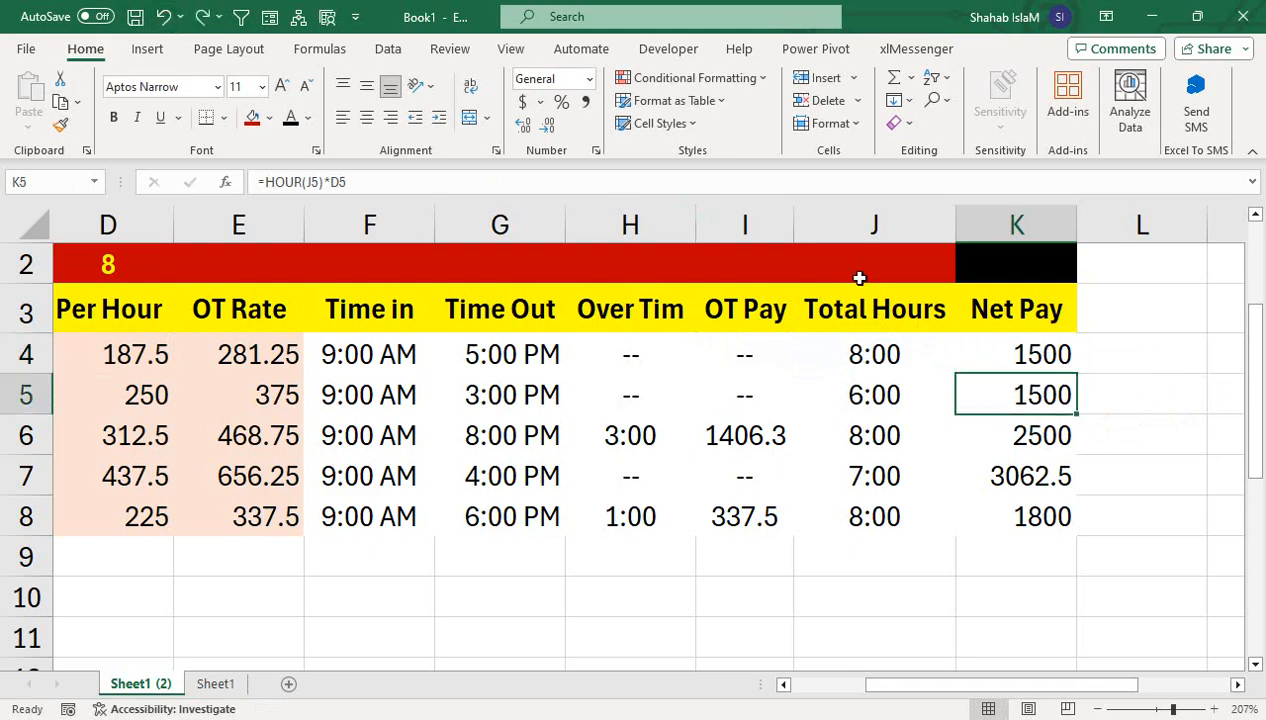
Step: Review the Net Pay formula in K4 and fill it down to K8
double_click(1016, 345)
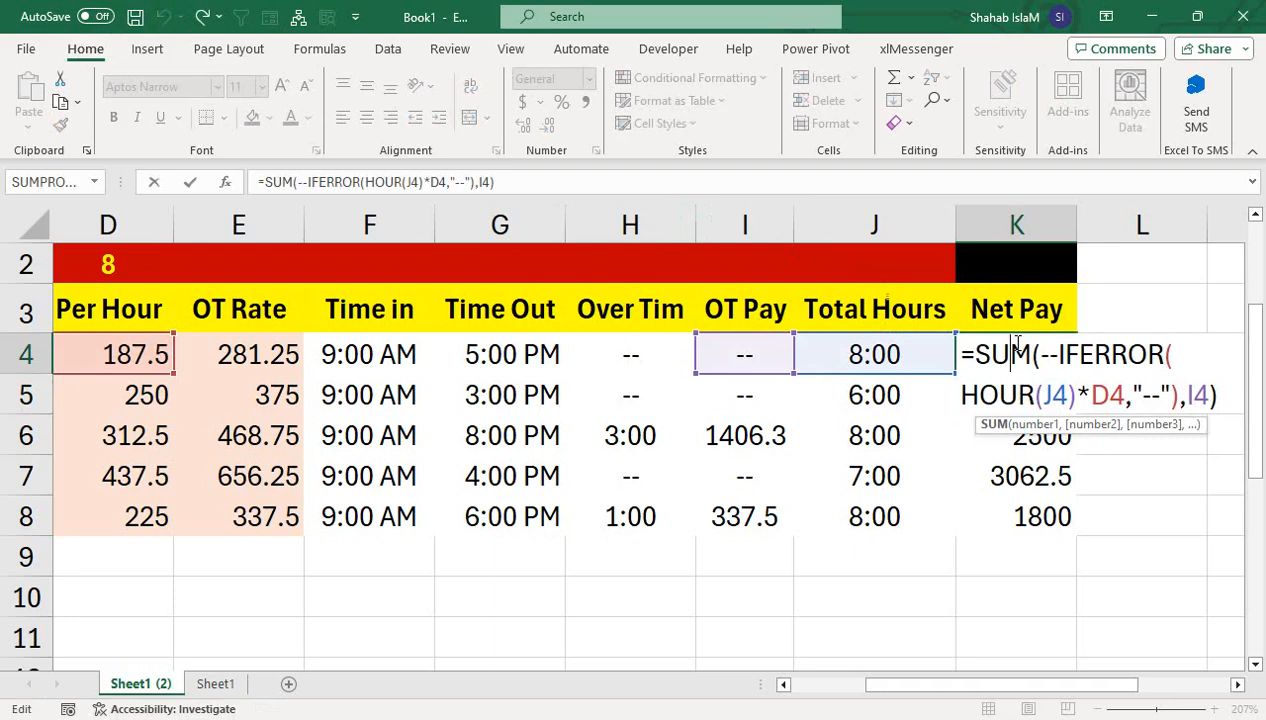
key("Return")
key("Up")
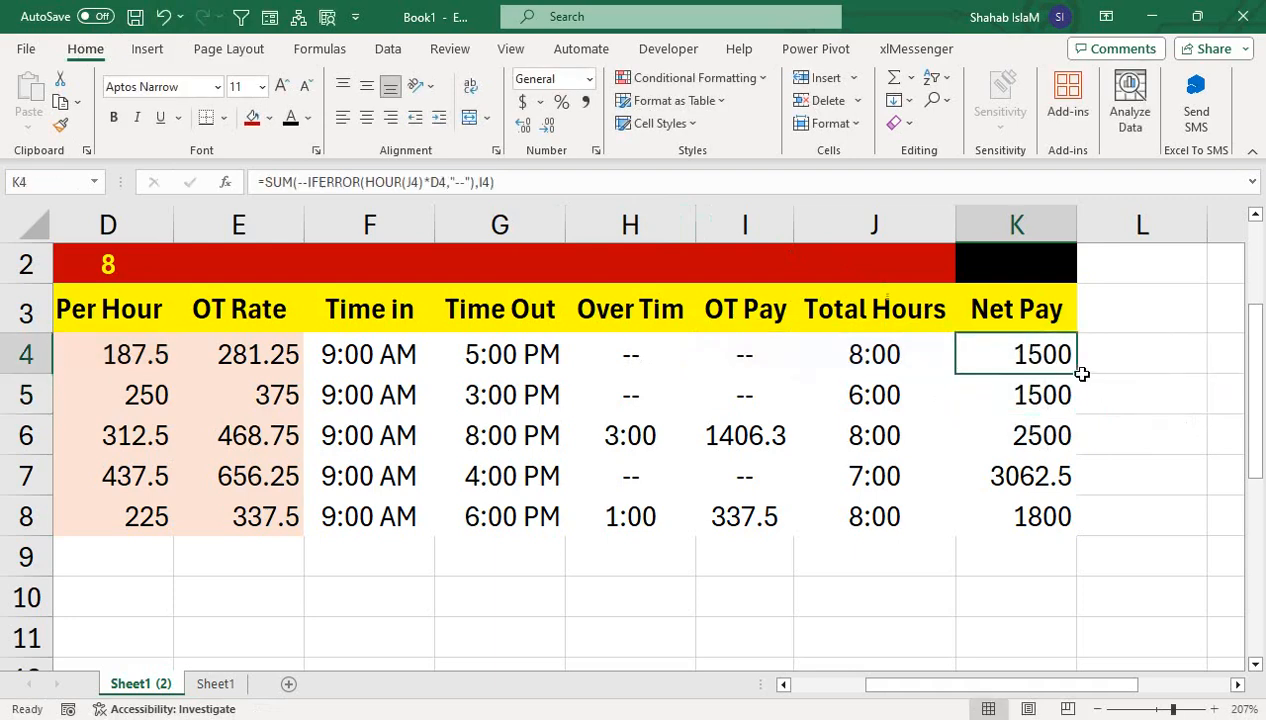
left_click_drag(1080, 373, 1060, 457)
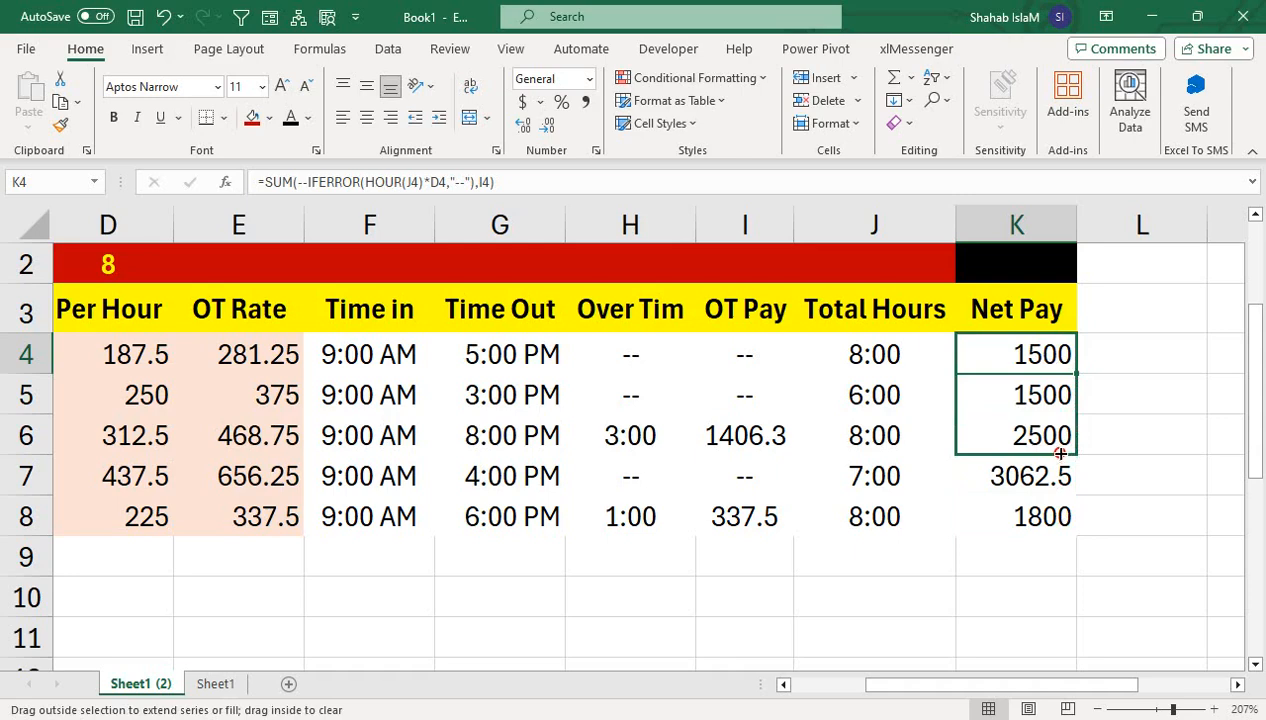
left_click_drag(1060, 453, 1046, 517)
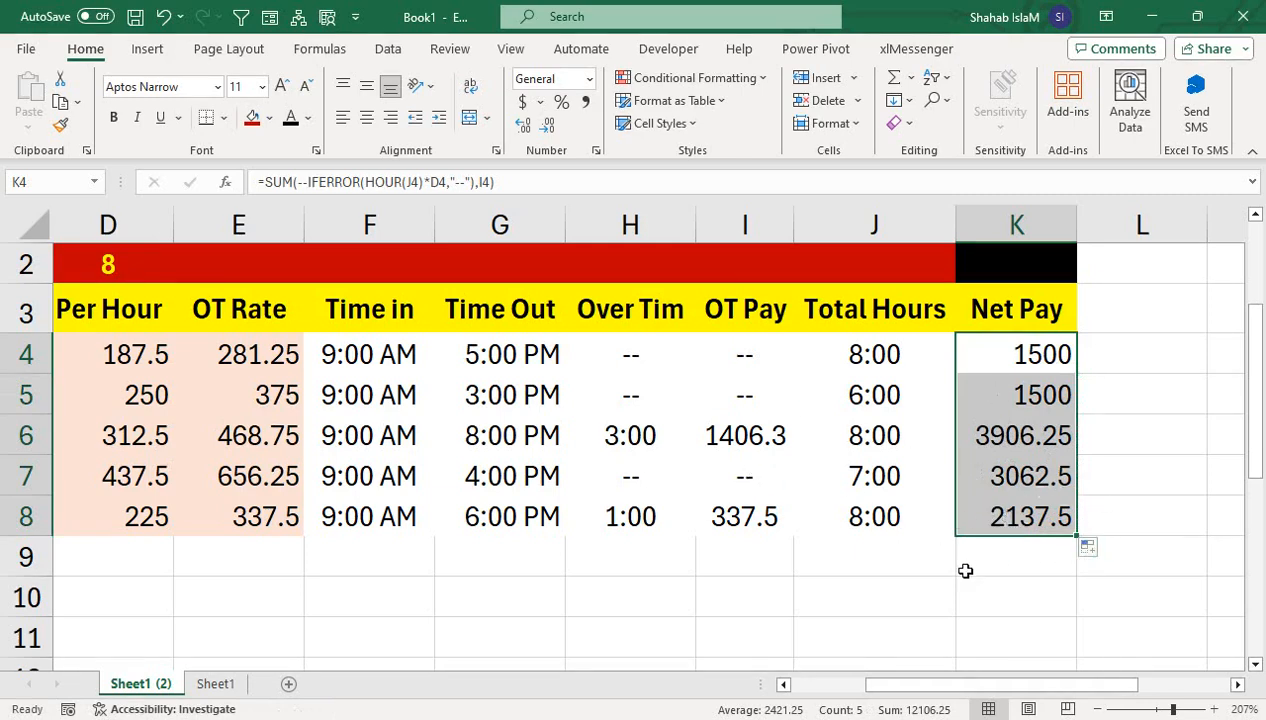
Step: Enter the overtime check formula =E8*1 in cell J10 and reselect that cell
left_click(932, 597)
type("=")
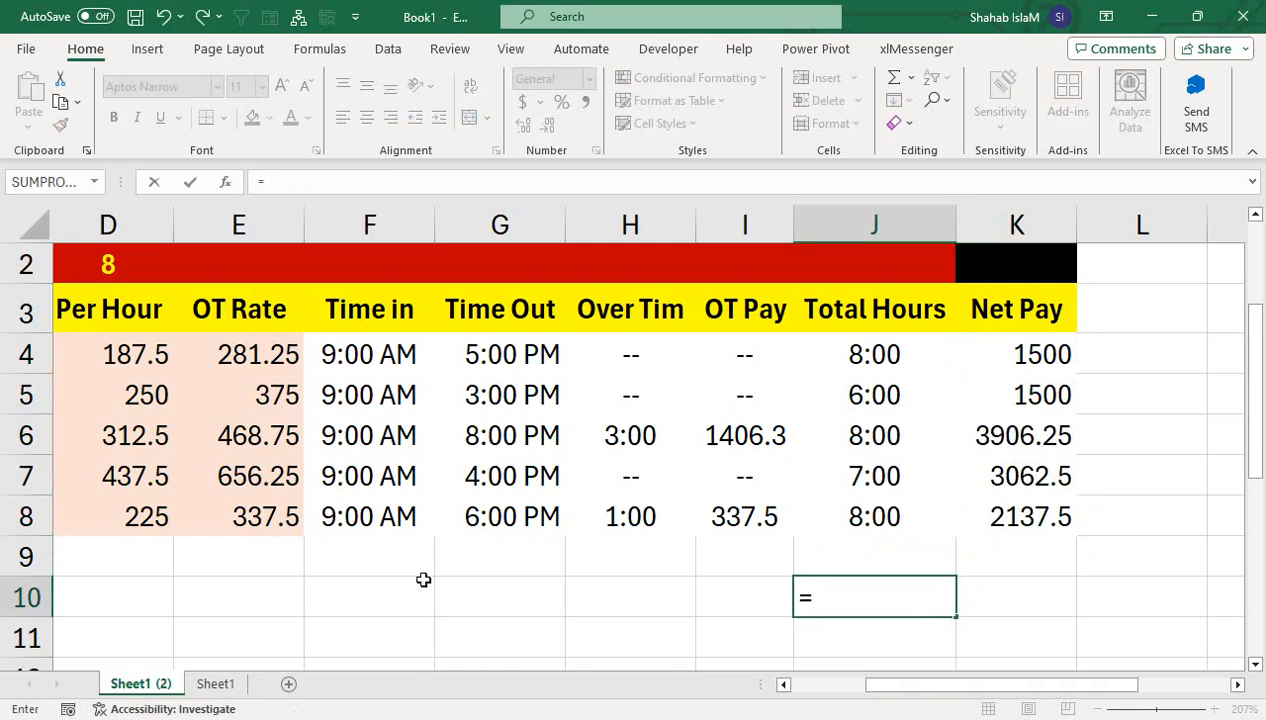
left_click(256, 519)
type("*")
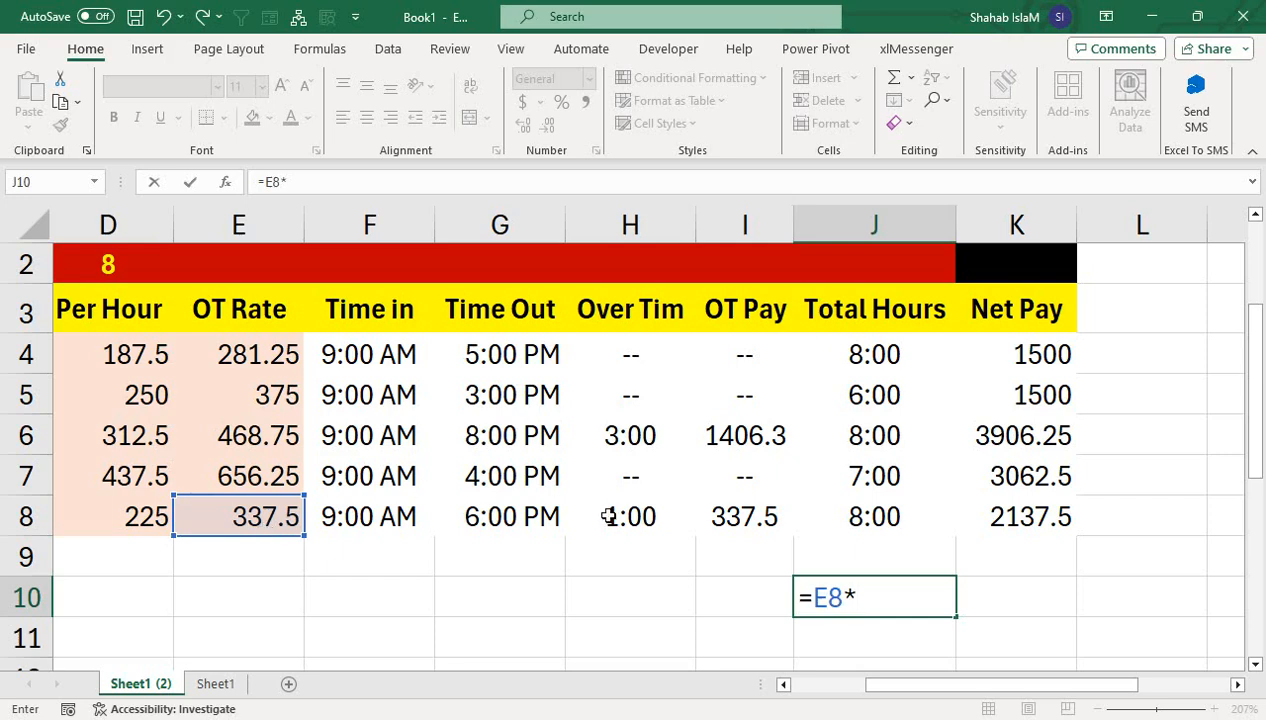
type("1")
key("Return")
left_click(848, 603)
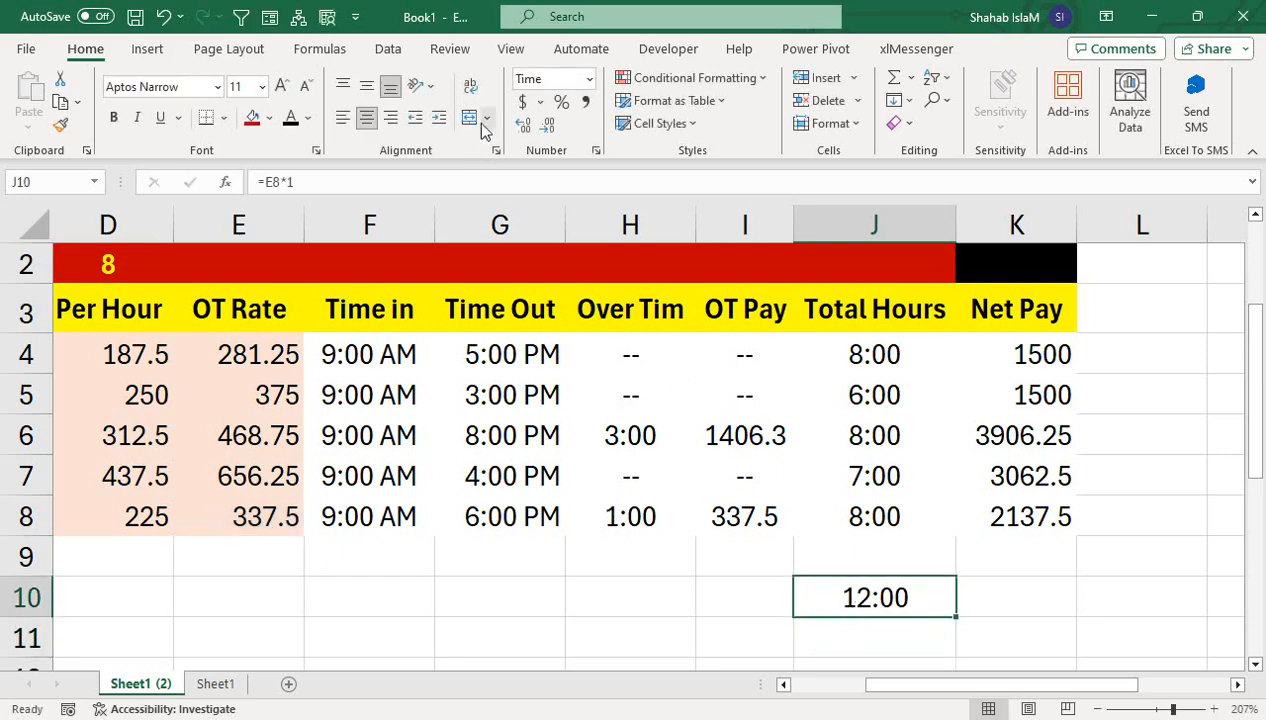
Step: Set the number format of J10 to General and compare its value with the OT Pay in I8
left_click(589, 80)
left_click(585, 110)
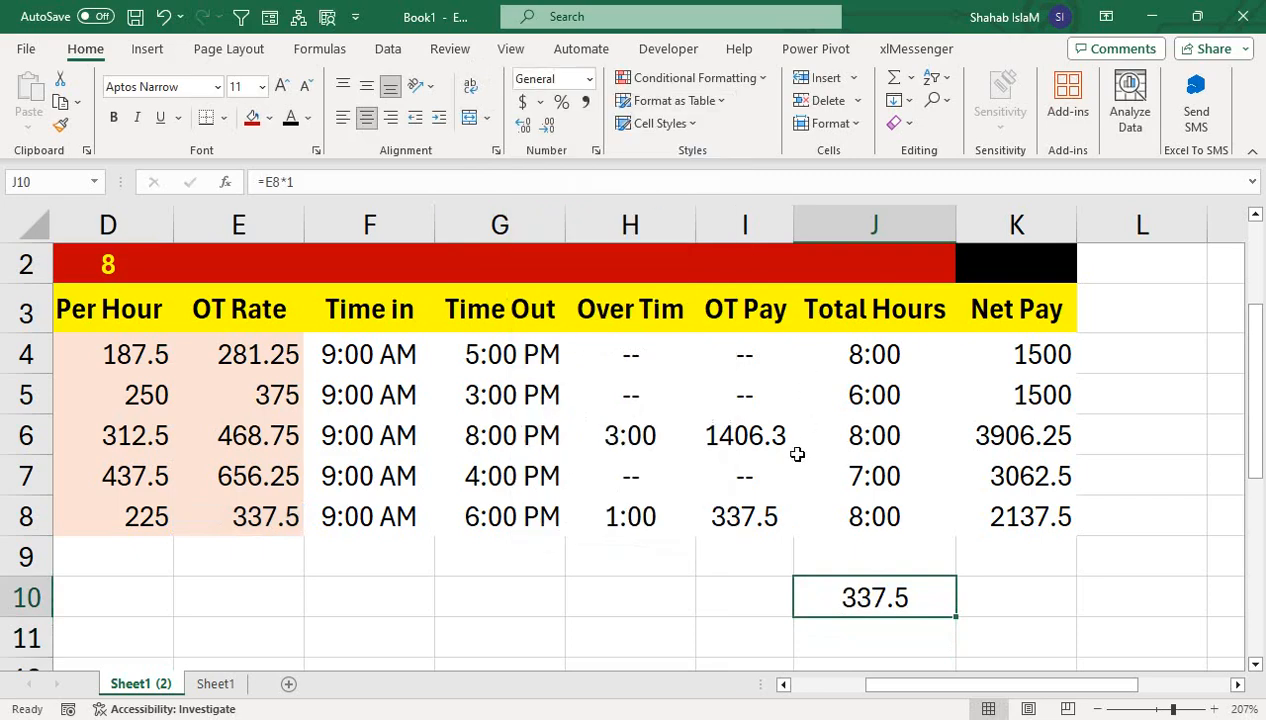
left_click_drag(740, 516, 820, 598)
left_click(820, 598)
Step: Enter the regular pay check formula =D8*8 in cell K10
left_click(983, 596)
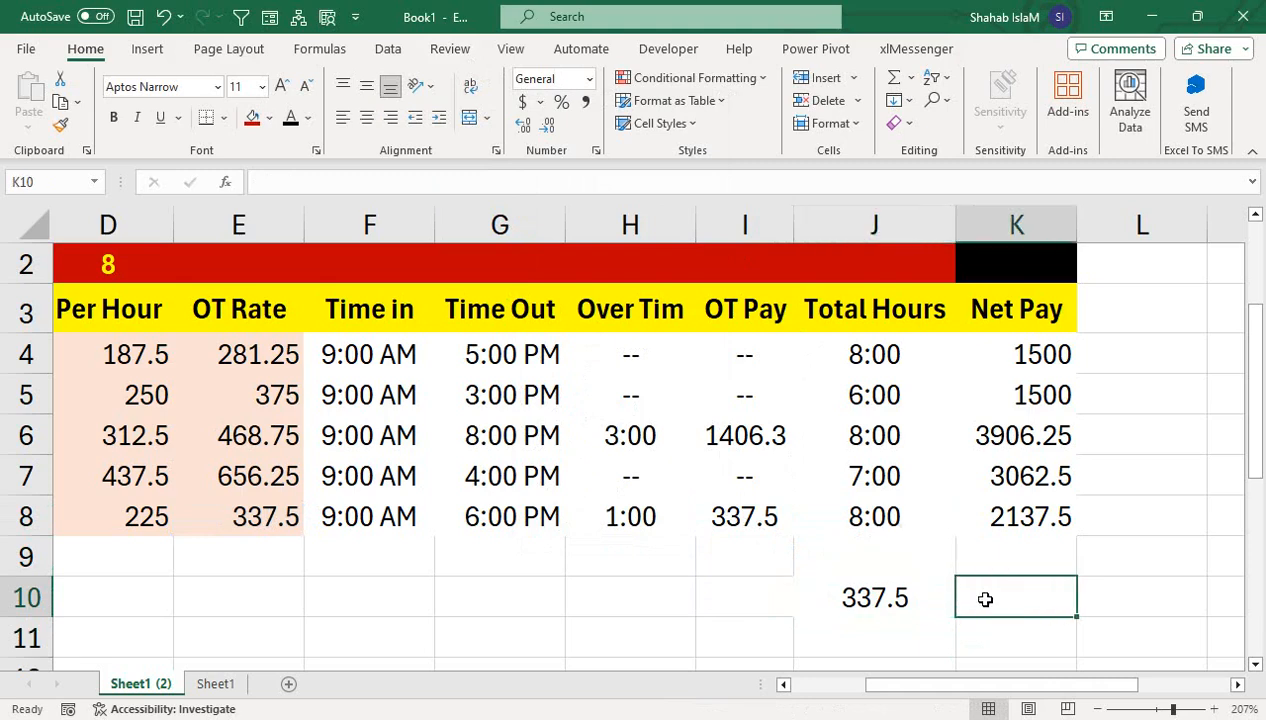
type("=")
left_click(145, 512)
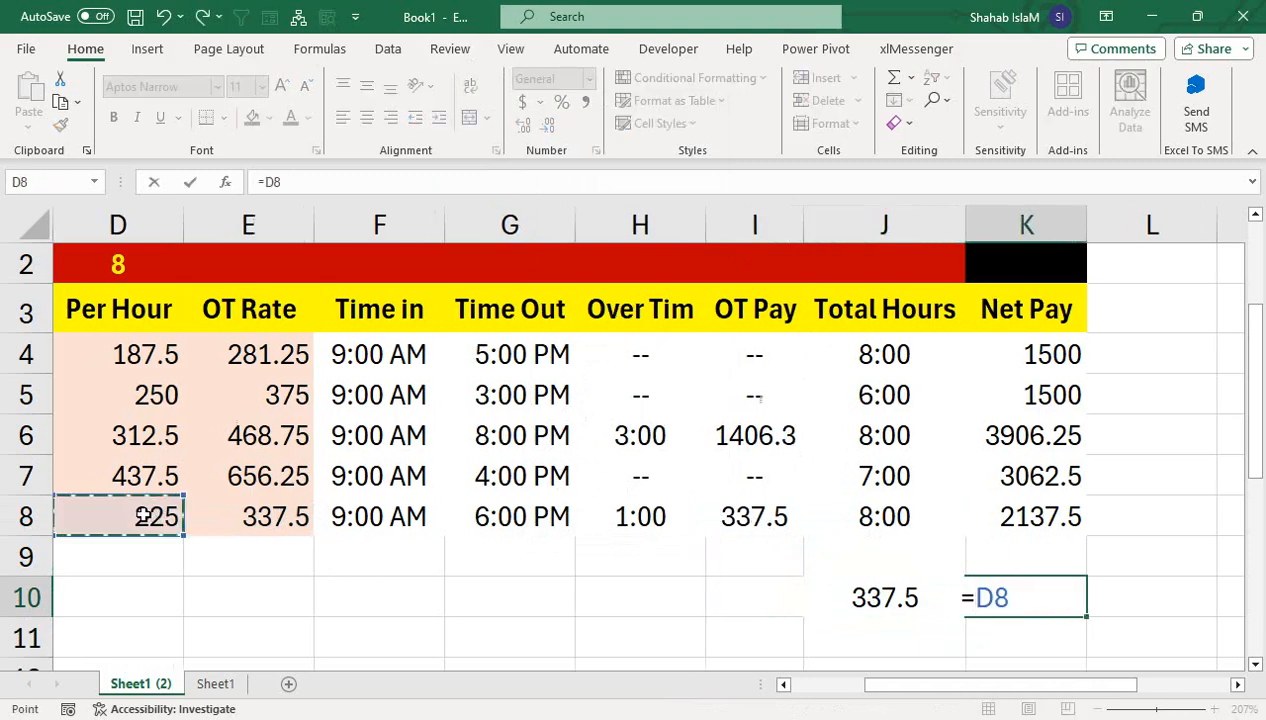
type("*")
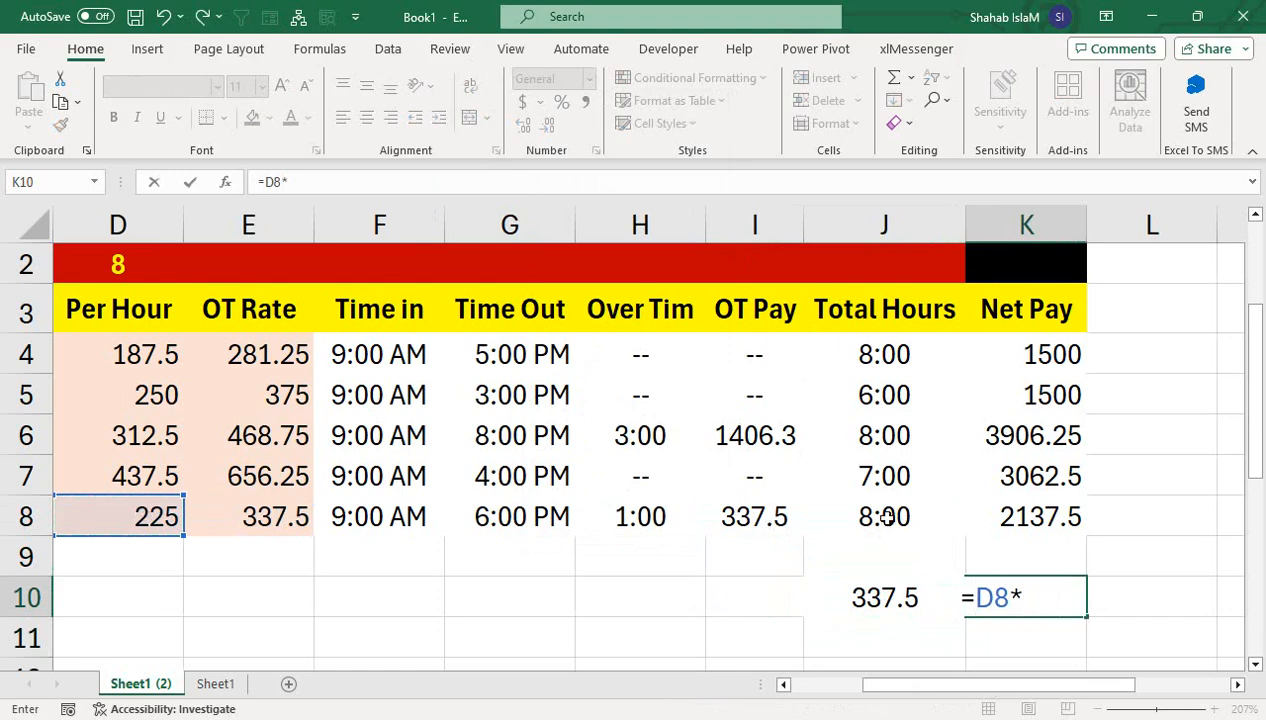
type("8")
key("Return")
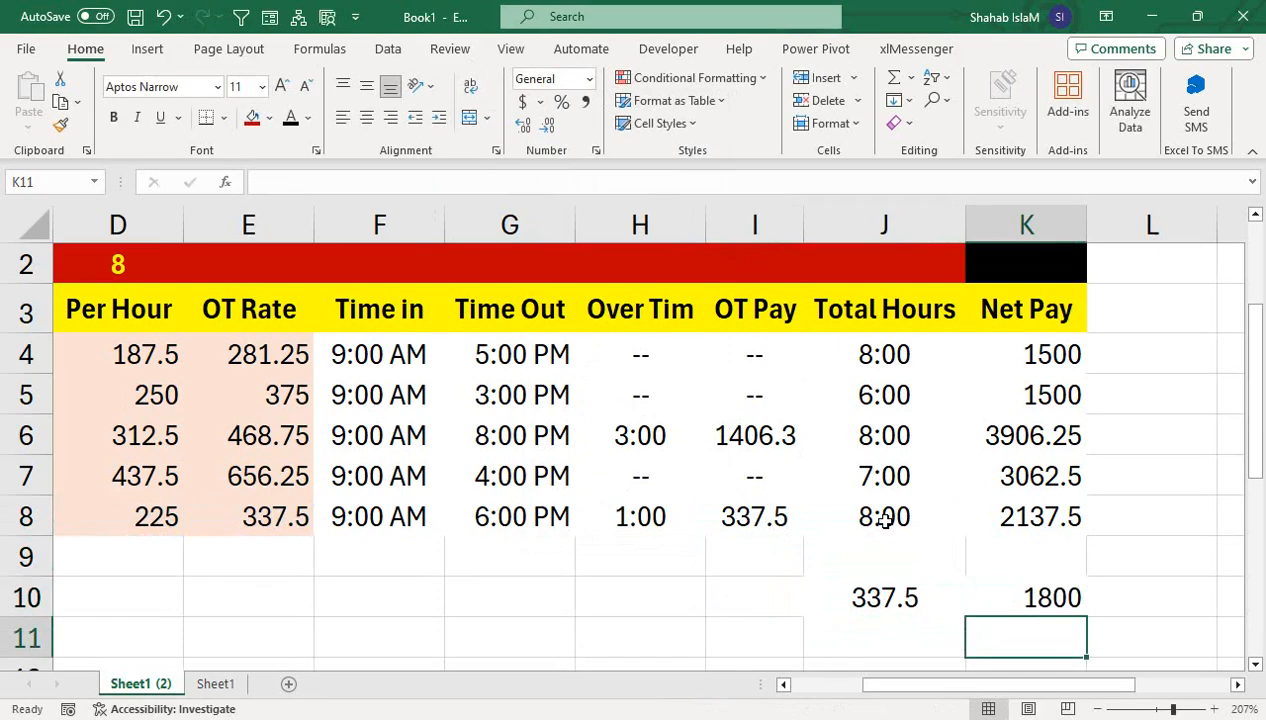
Step: Add the regular pay and overtime checks together by entering =K10+J10 in cell L10
left_click(1000, 590)
left_click(1138, 590)
type("=")
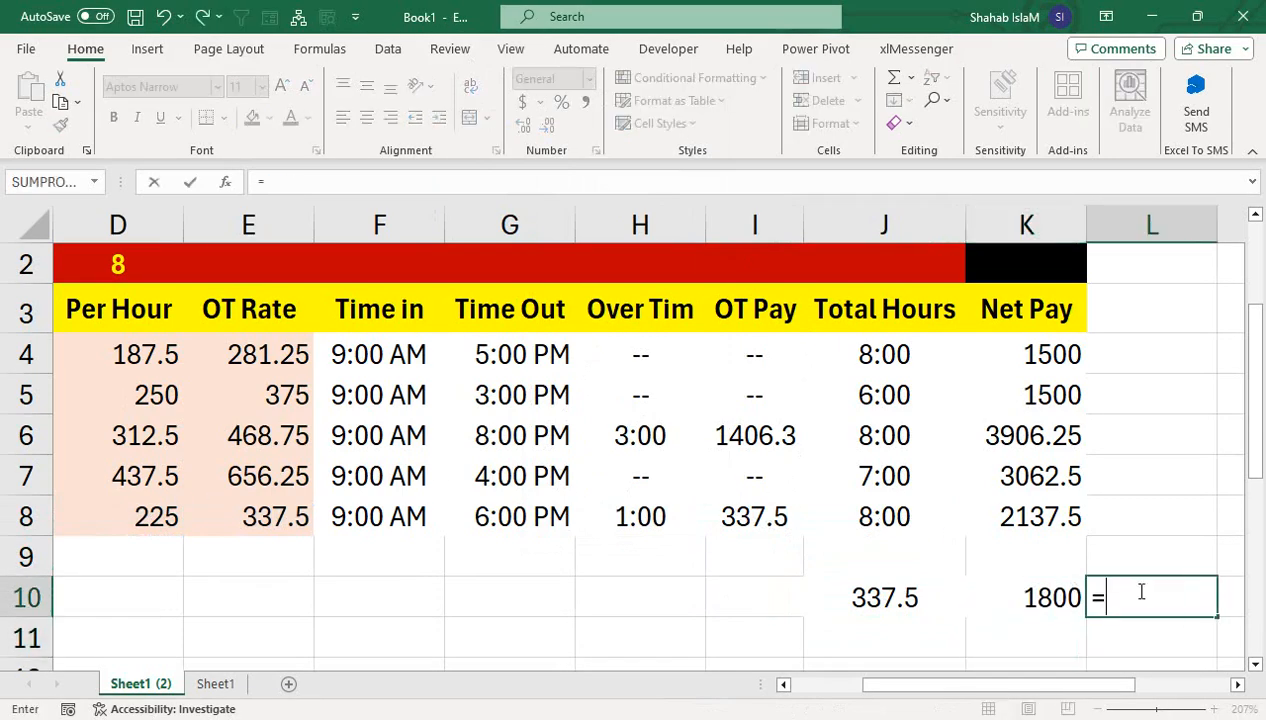
left_click(1045, 597)
type("+")
left_click(940, 578)
key("Return")
Step: Check the Net Pay in K8 against the test total and clear the check cells J10:L10
left_click(1065, 513)
left_click_drag(1133, 593, 905, 585)
key("Delete")
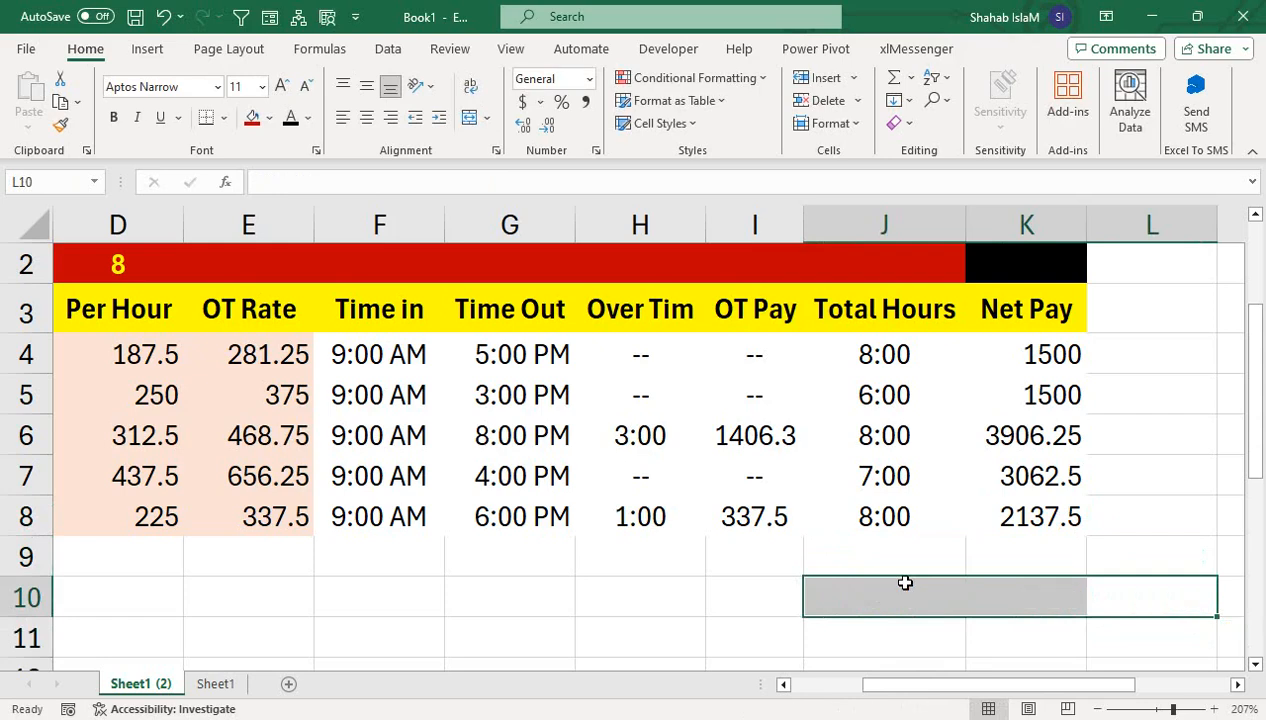
Step: Test whether the Over Time value in H4 is text by entering =ISTEXT(H4) in cell H10
key("Left")
key("Left")
key("Left")
key("Left")
type("=iste")
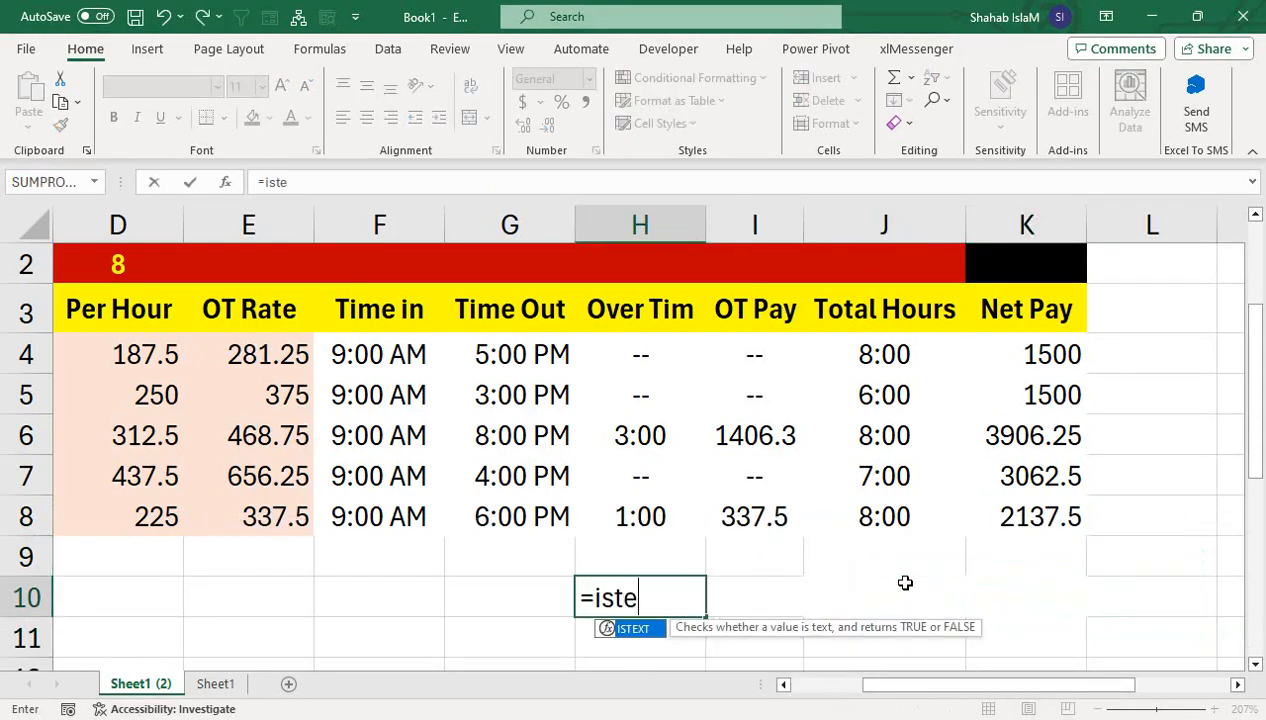
key("Tab")
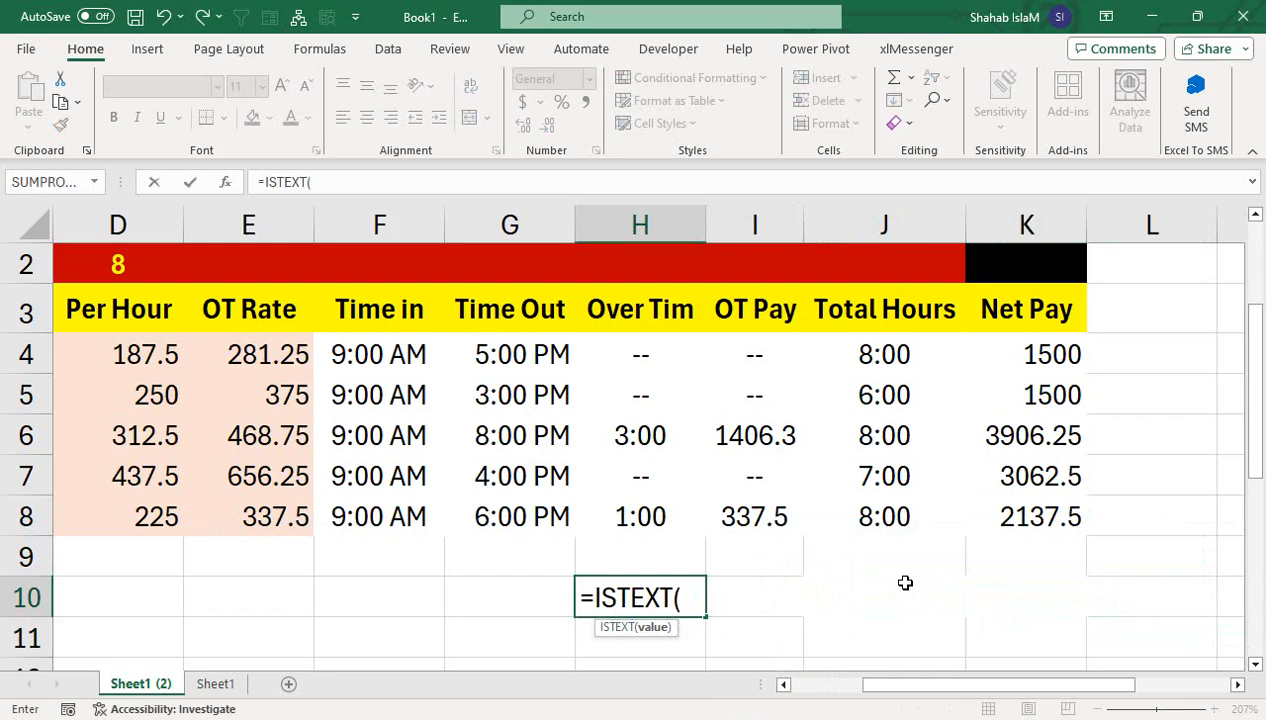
left_click(648, 356)
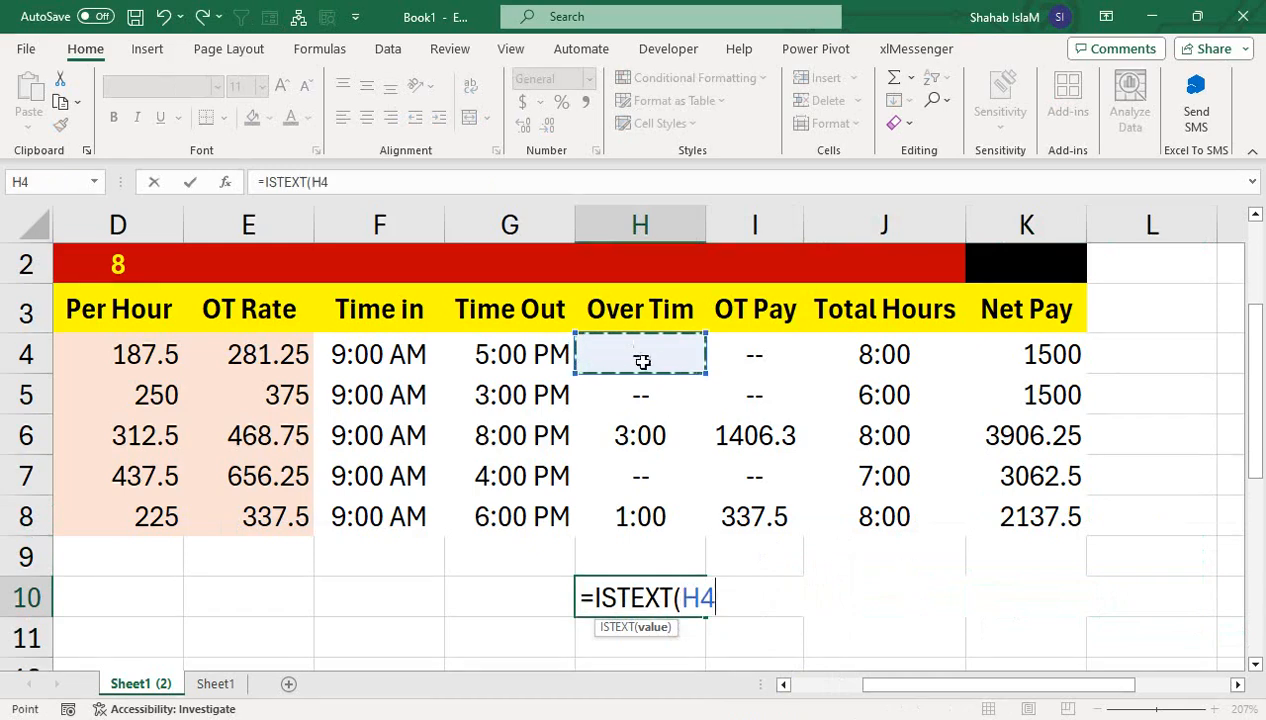
type(")")
key("Return")
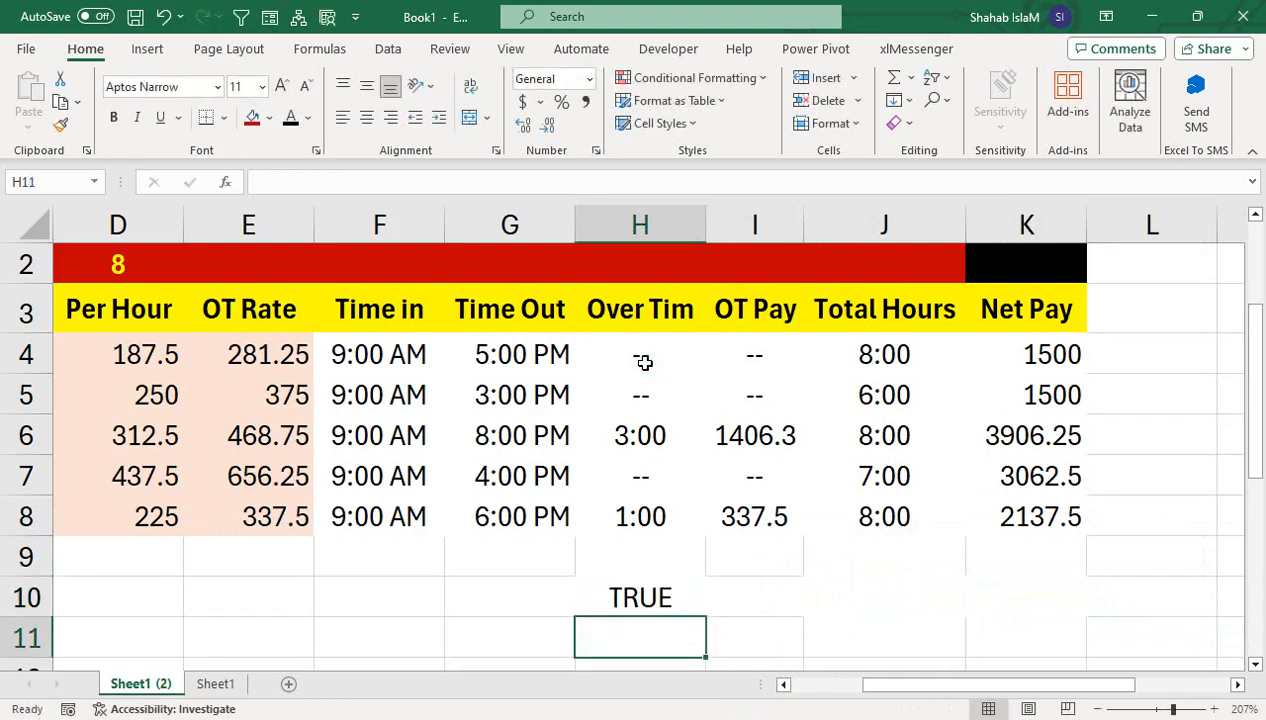
Step: Clear the ISTEXT test formula from cell H10
left_click(590, 600)
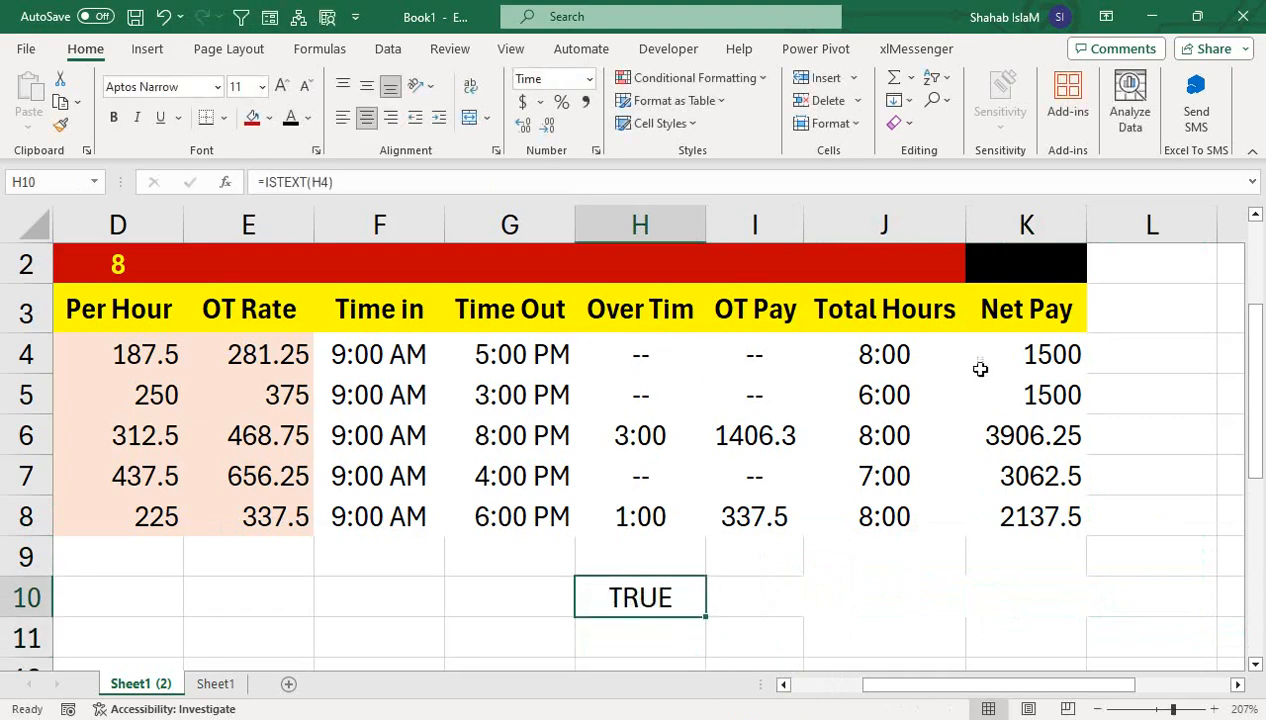
key("Delete")
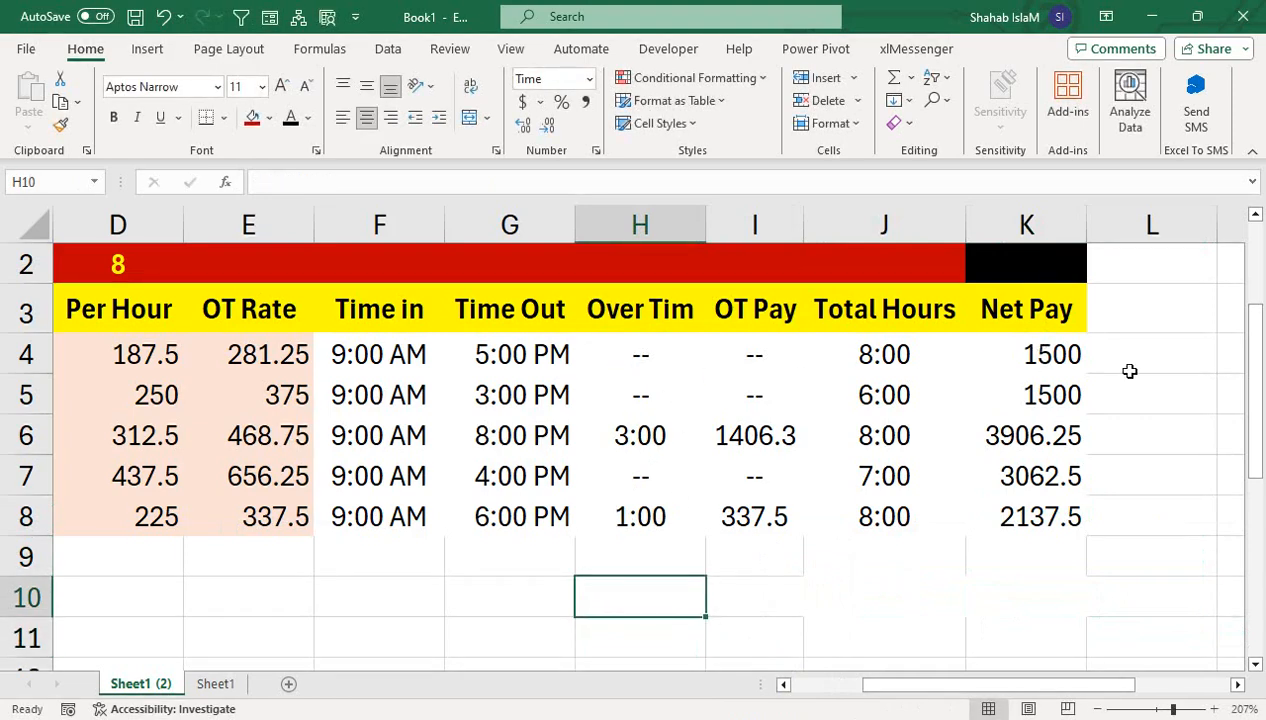
left_click_drag(1256, 372, 1258, 340)
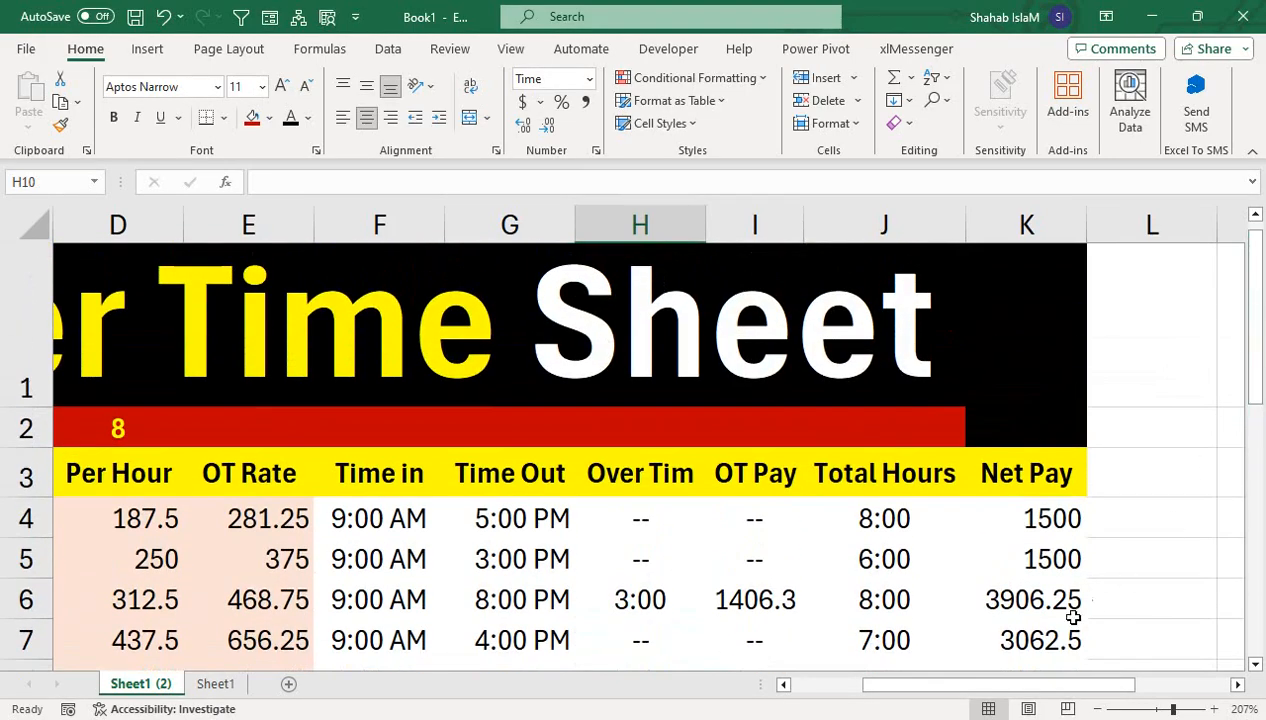
left_click_drag(988, 684, 930, 684)
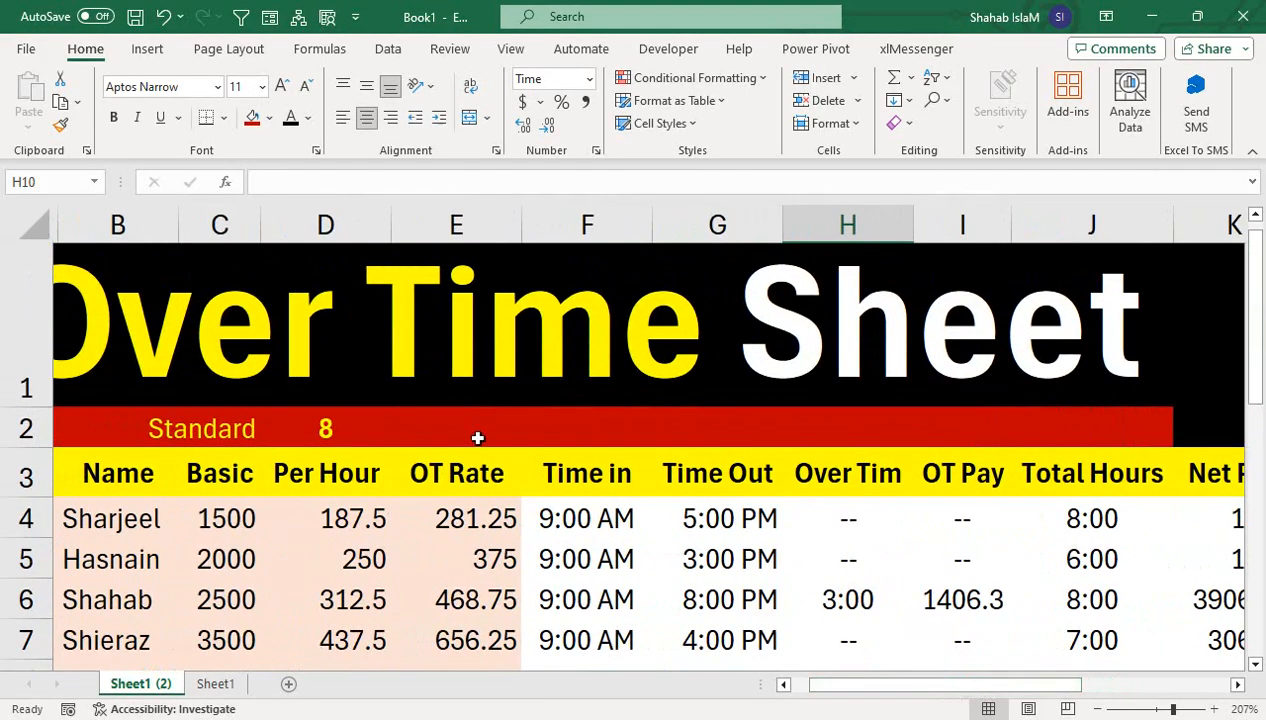